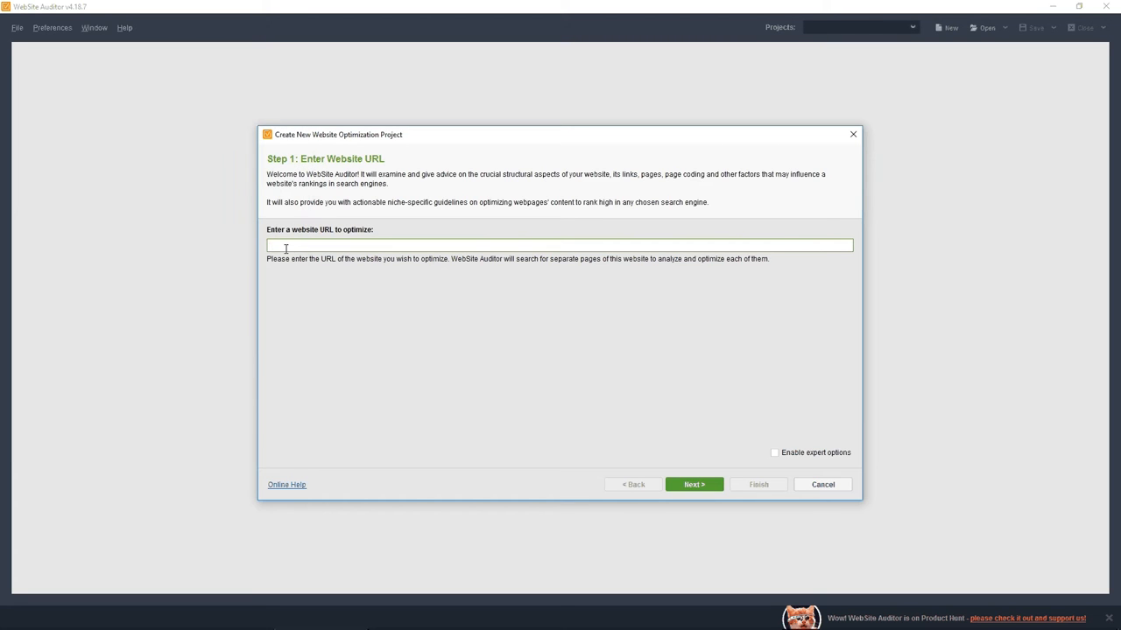
{"action": "type", "text": "https:"}
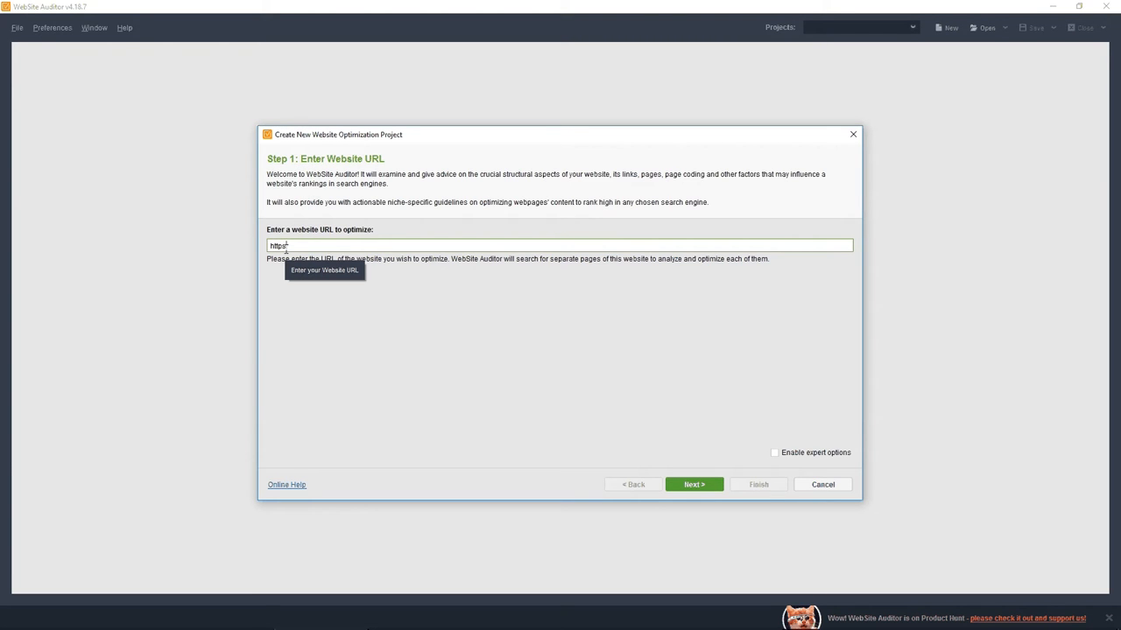
{"action": "type", "text": "//olivian.ro"}
{"action": "key", "text": "Return"}
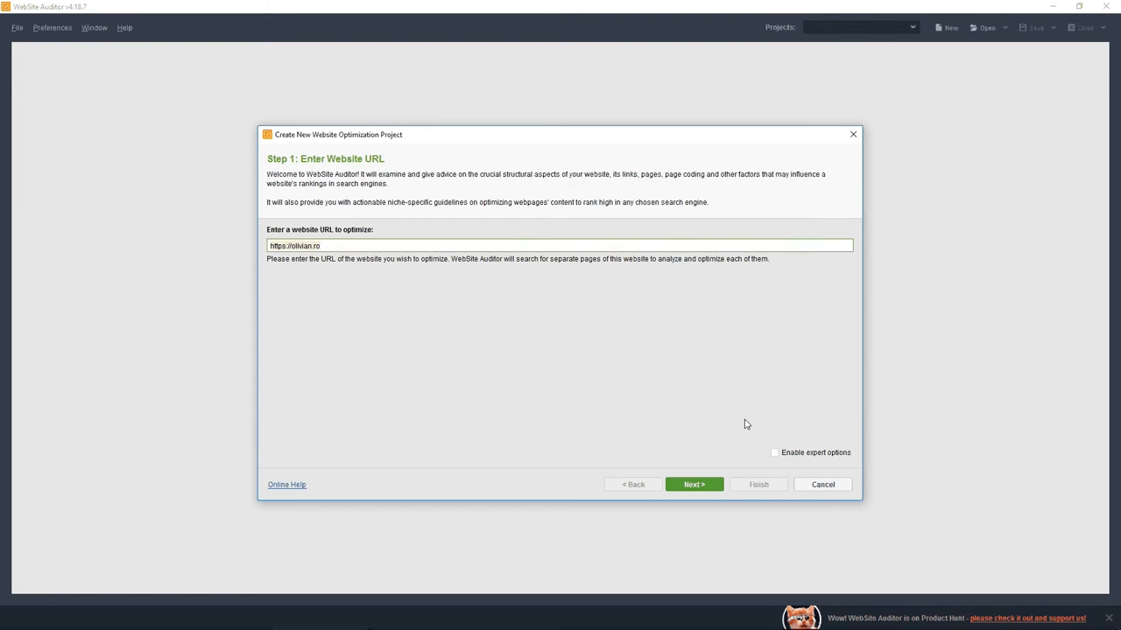
{"action": "left_click", "coordinate": [774, 452]}
{"action": "left_click", "coordinate": [688, 486]}
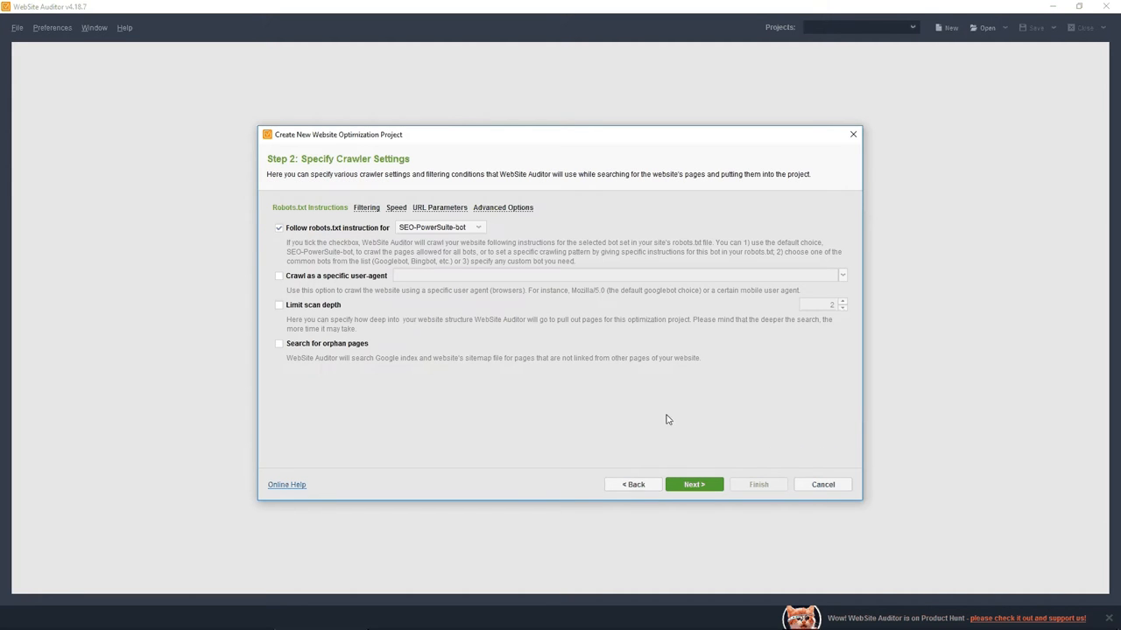
- Keep following robots.txt for SEO-PowerSuite-bot, briefly reviewing the Filtering and Speed settings
{"action": "left_click", "coordinate": [437, 227]}
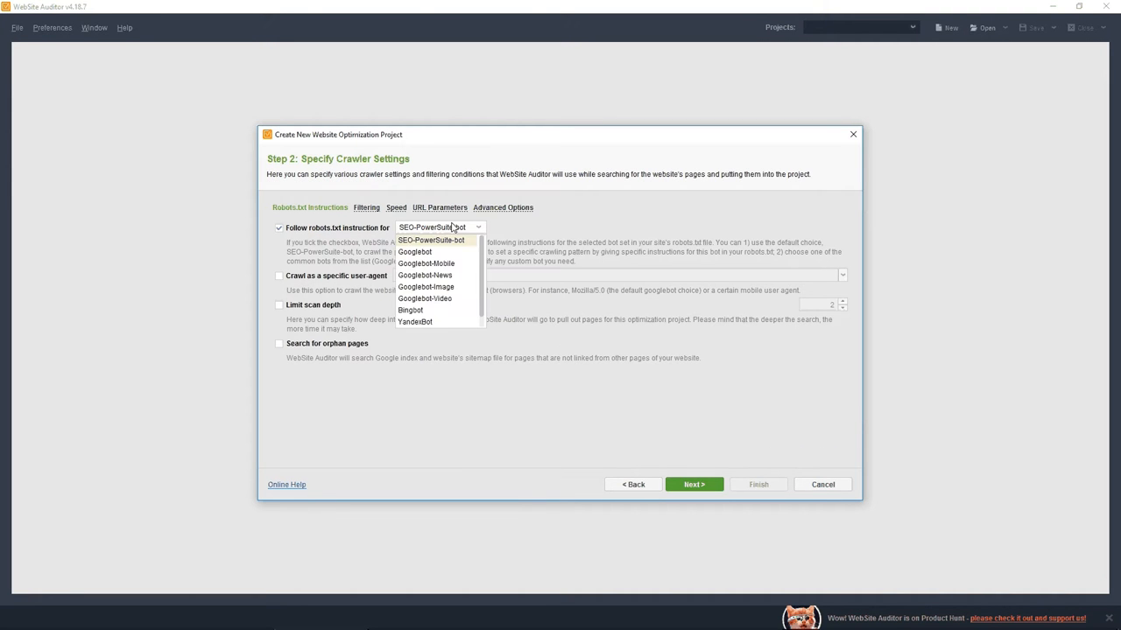
{"action": "left_click", "coordinate": [344, 228]}
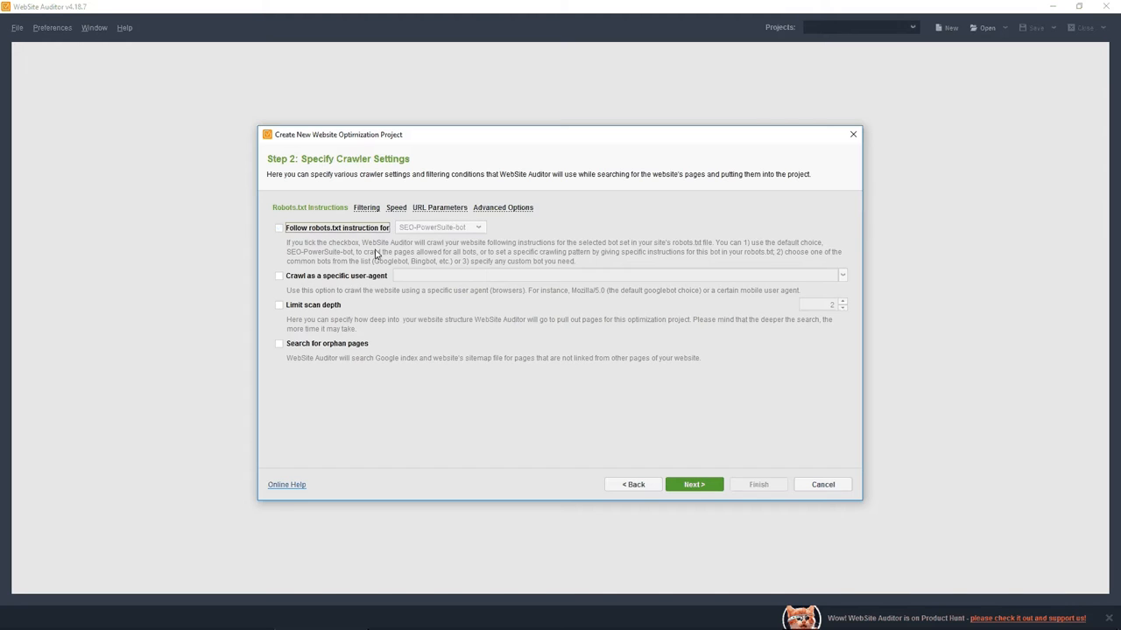
{"action": "left_click", "coordinate": [372, 229]}
{"action": "left_click", "coordinate": [469, 230]}
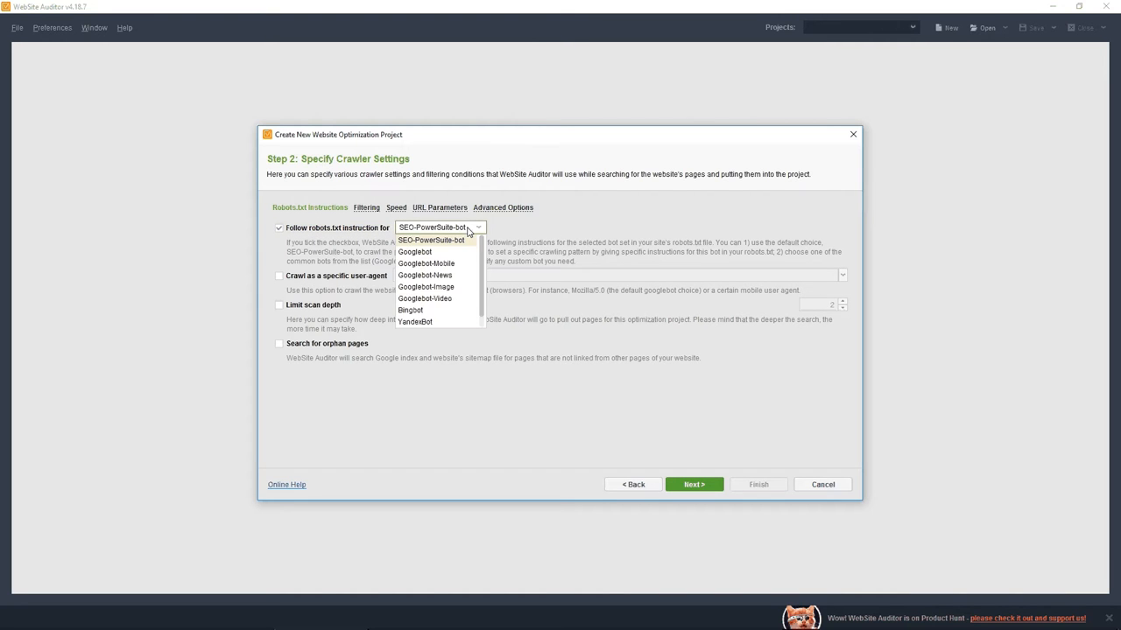
{"action": "left_click", "coordinate": [517, 249]}
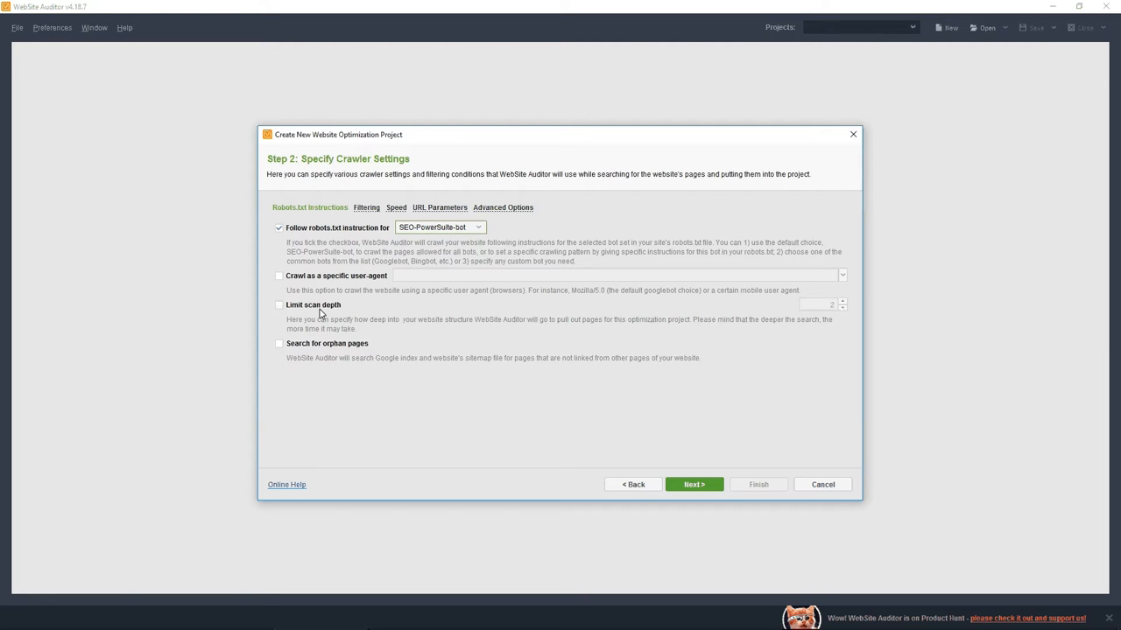
{"action": "left_click", "coordinate": [369, 206]}
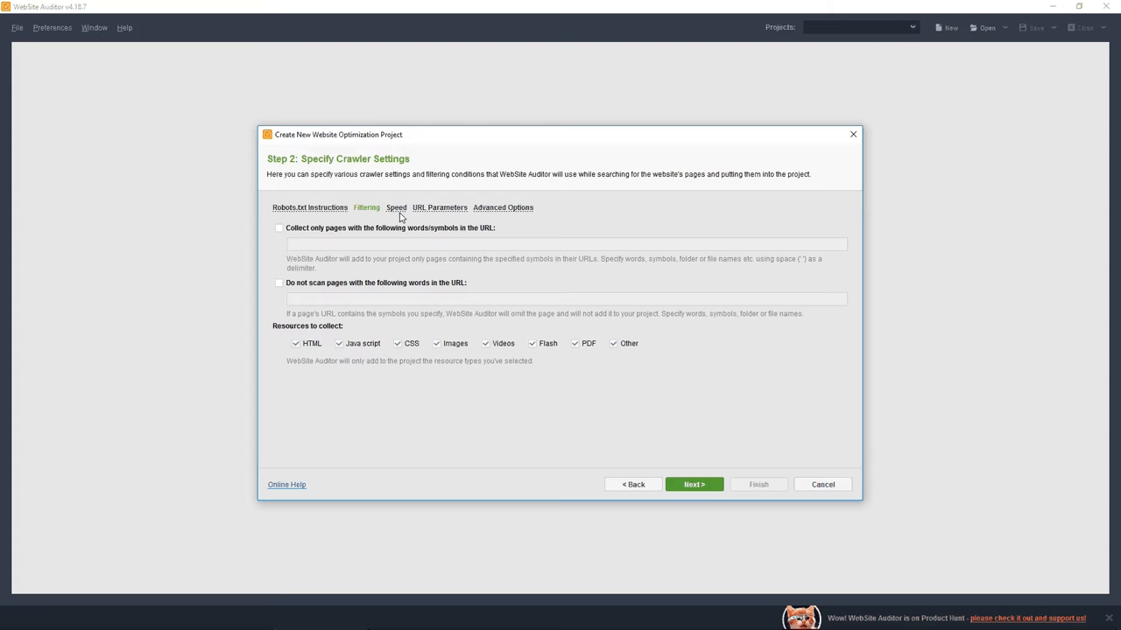
{"action": "left_click", "coordinate": [399, 210]}
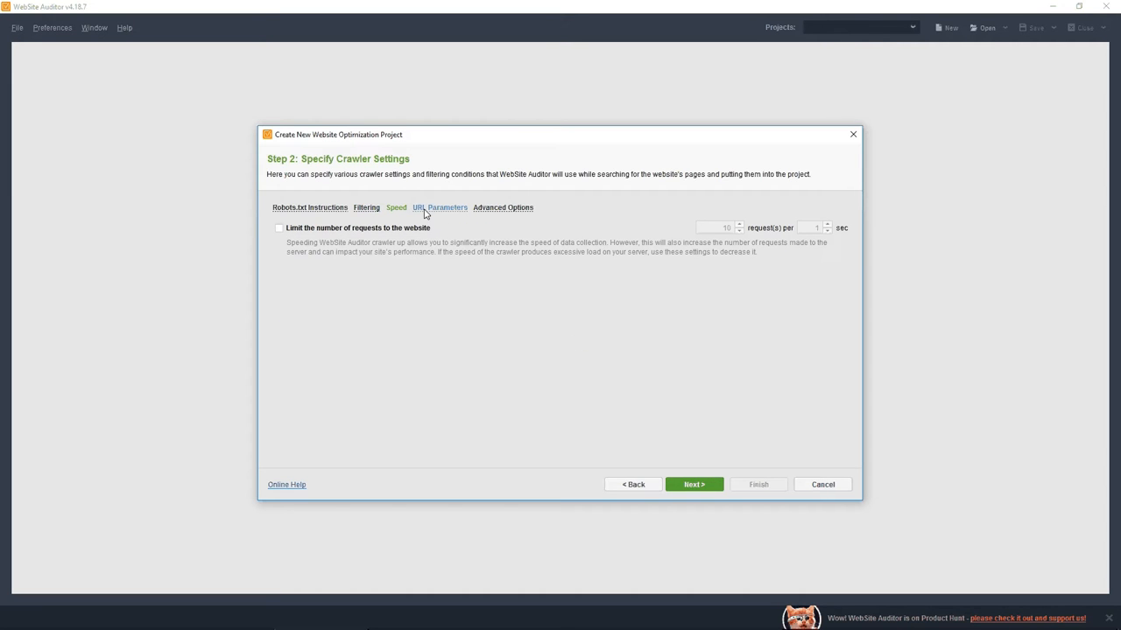
{"action": "left_click", "coordinate": [326, 210]}
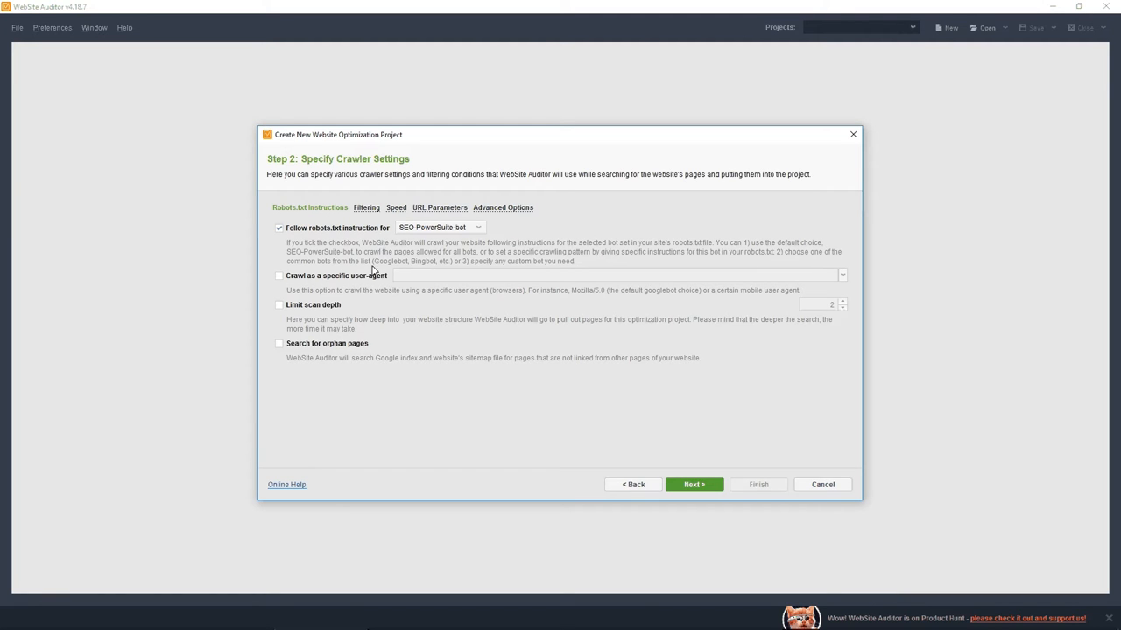
- Try Googlebot as the robots.txt bot, then switch back to SEO-PowerSuite-bot
{"action": "left_click", "coordinate": [434, 228]}
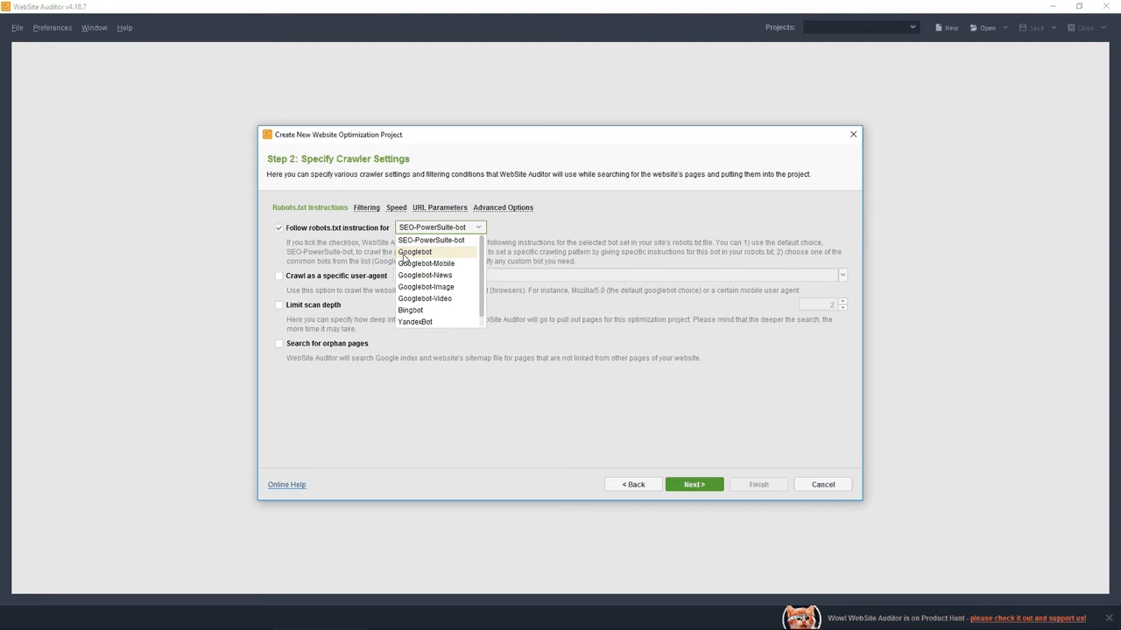
{"action": "left_click", "coordinate": [405, 254]}
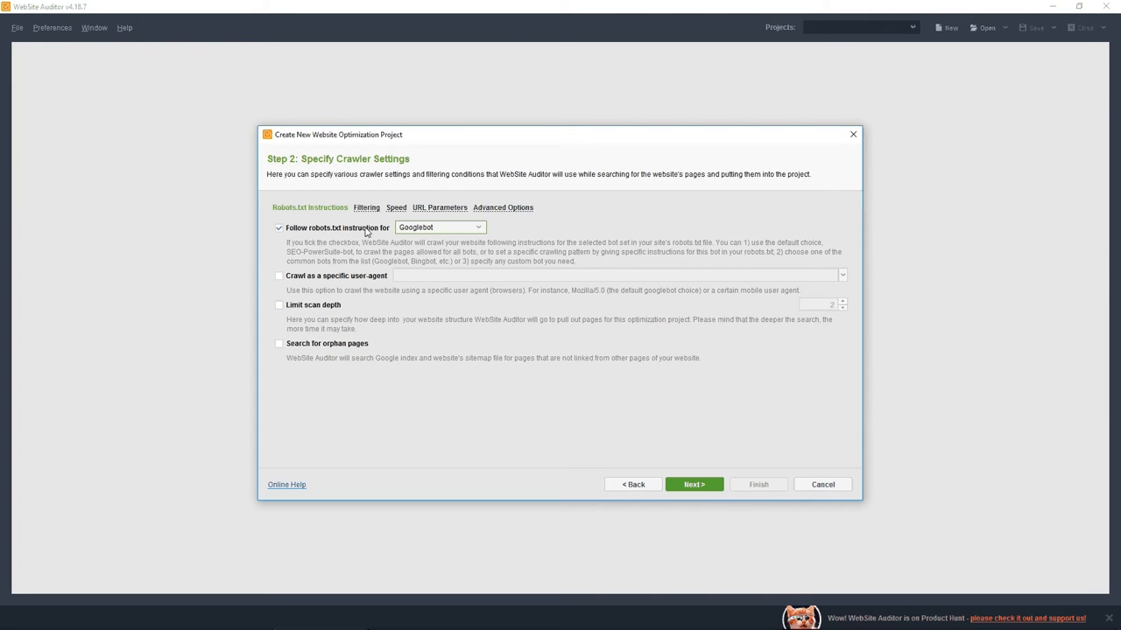
{"action": "left_click", "coordinate": [438, 228]}
{"action": "left_click", "coordinate": [429, 240]}
{"action": "left_click", "coordinate": [419, 230]}
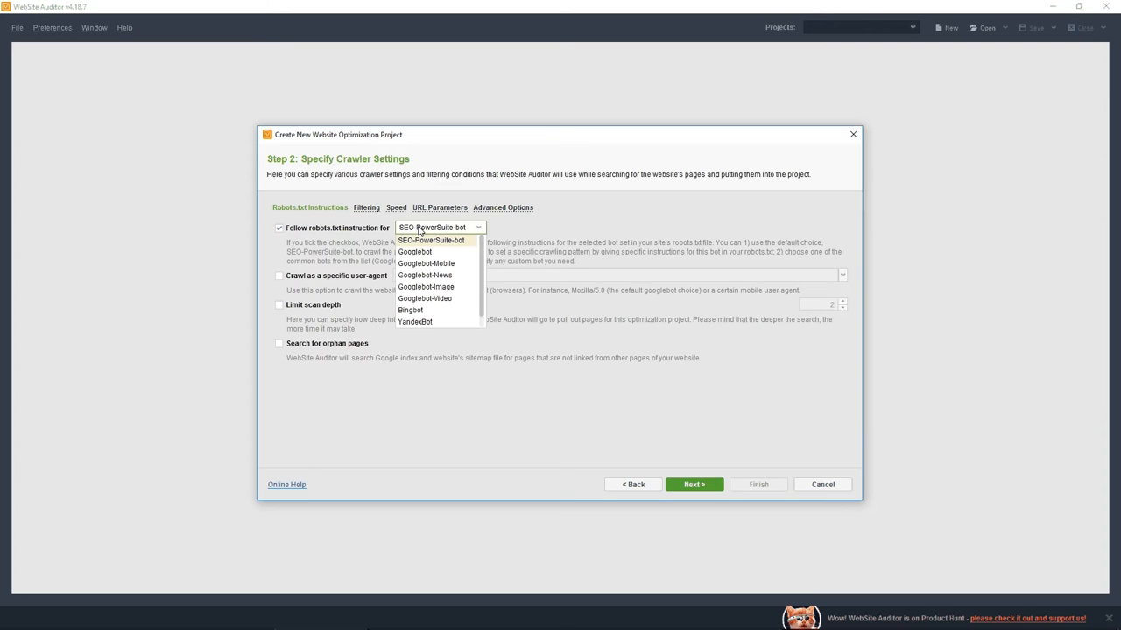
{"action": "left_click", "coordinate": [420, 229]}
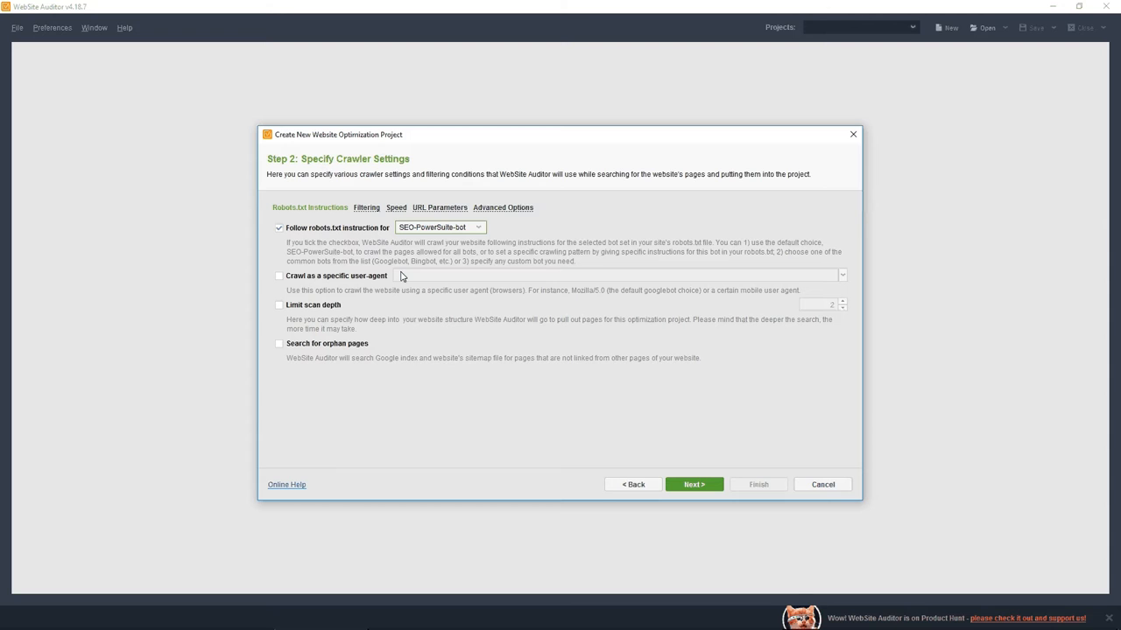
- Limit the crawl scan depth to 2, then review the Filtering, URL Parameters and Speed settings
{"action": "left_click", "coordinate": [322, 308]}
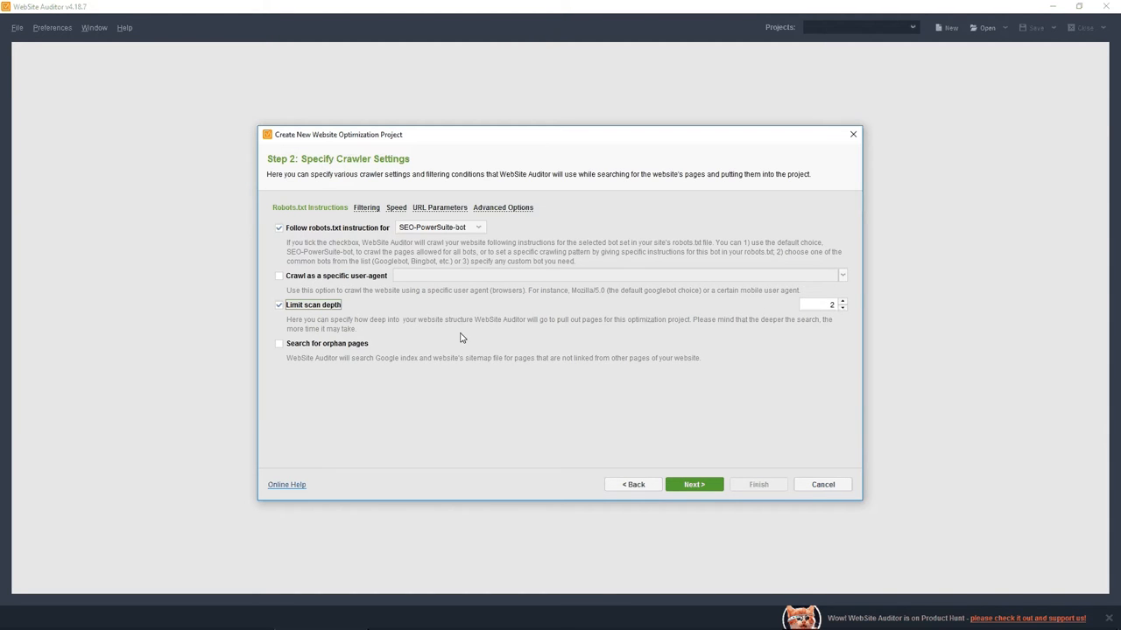
{"action": "left_click", "coordinate": [376, 210]}
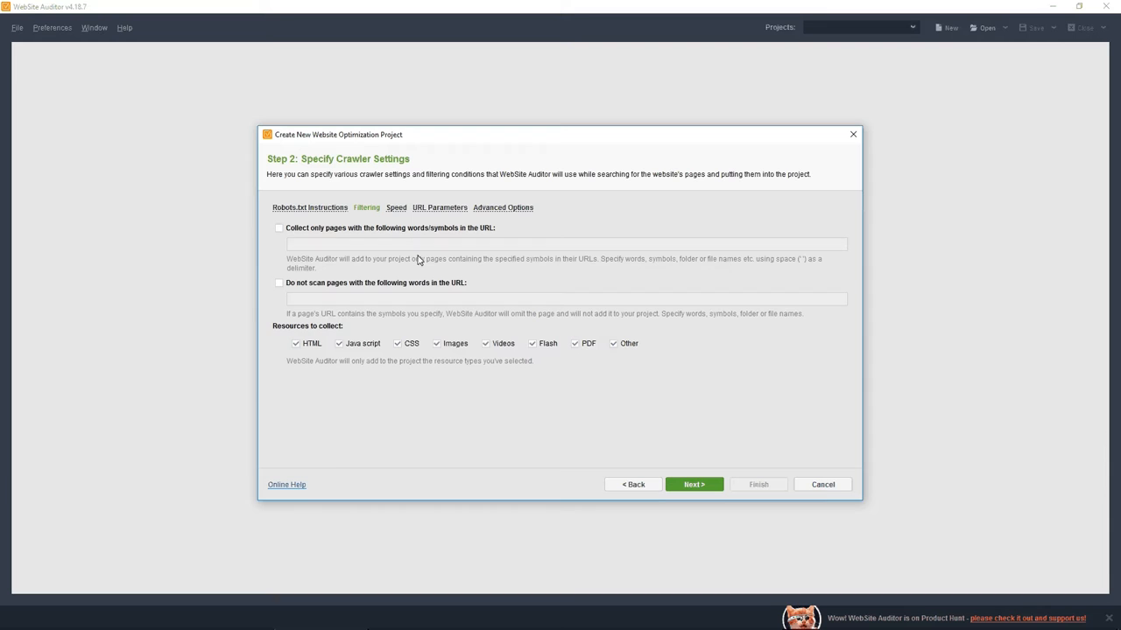
{"action": "left_click", "coordinate": [440, 210]}
{"action": "left_click", "coordinate": [401, 214]}
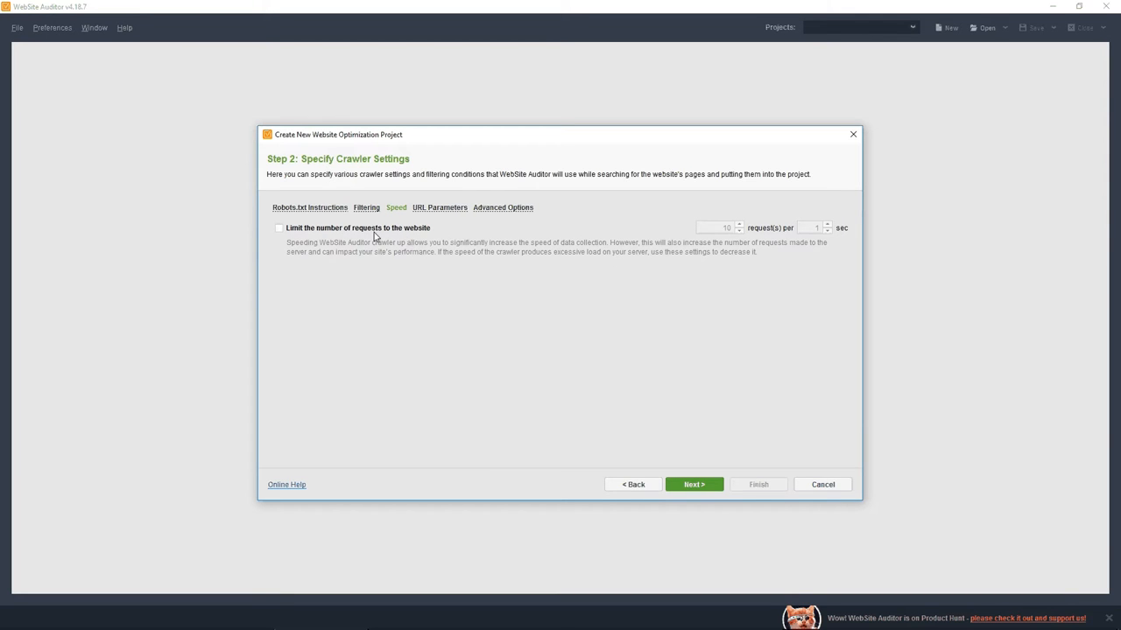
- Cap the crawl at 20 requests per second and review URL Parameters and Advanced Options
{"action": "left_click", "coordinate": [375, 231]}
{"action": "double_click", "coordinate": [729, 228]}
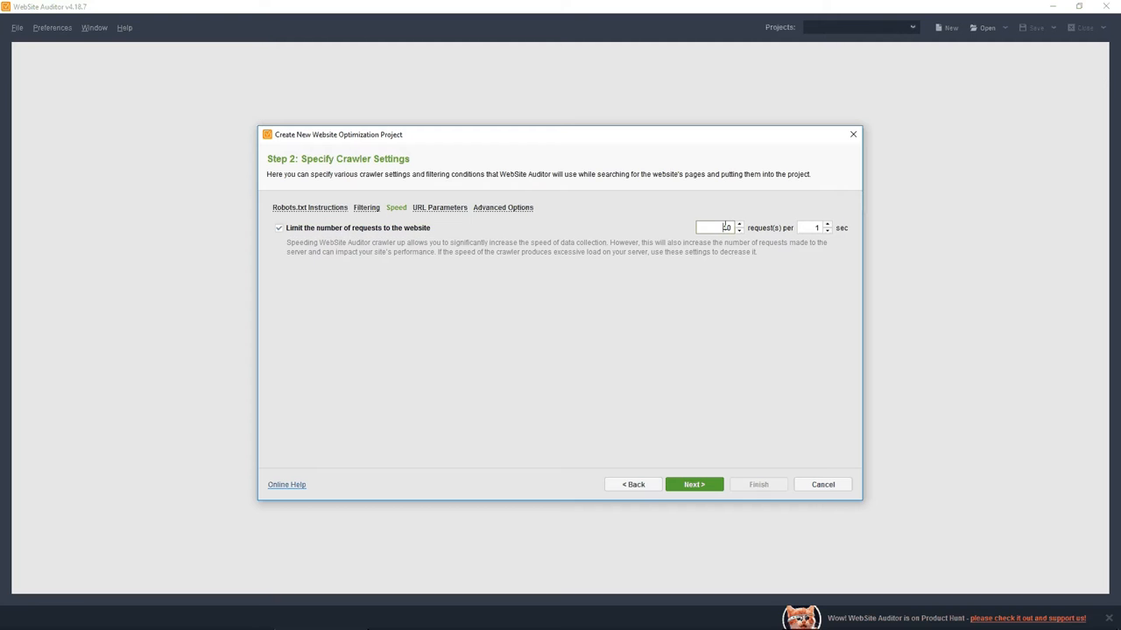
{"action": "type", "text": "20"}
{"action": "left_click", "coordinate": [429, 207]}
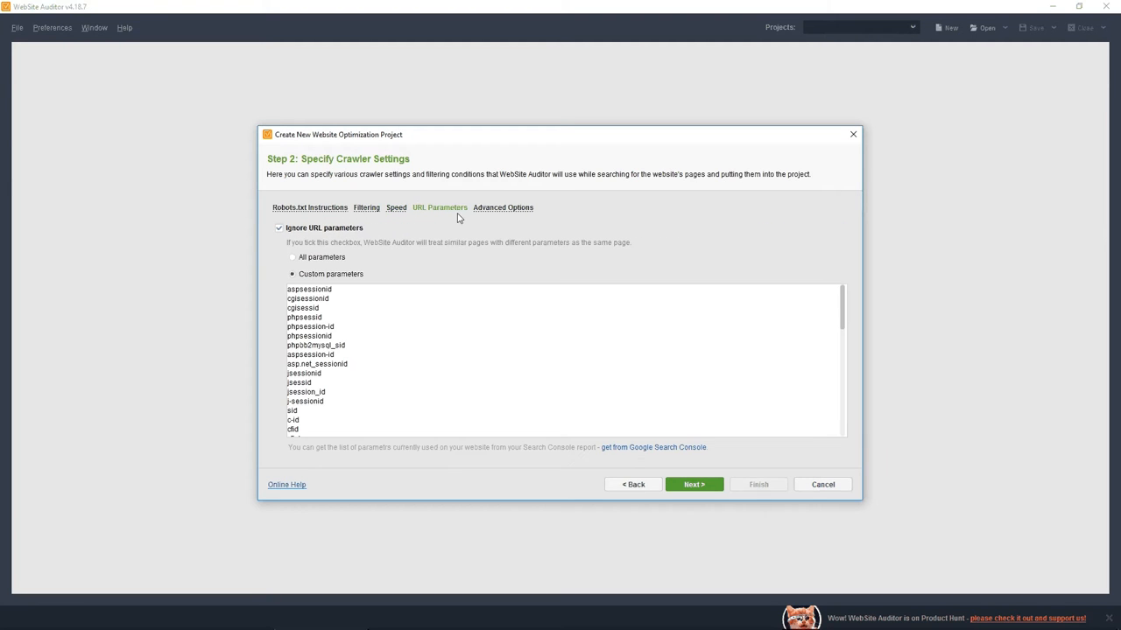
{"action": "scroll", "coordinate": [428, 319], "scroll_direction": "down", "scroll_amount": 2}
{"action": "scroll", "coordinate": [428, 319], "scroll_direction": "down", "scroll_amount": 1}
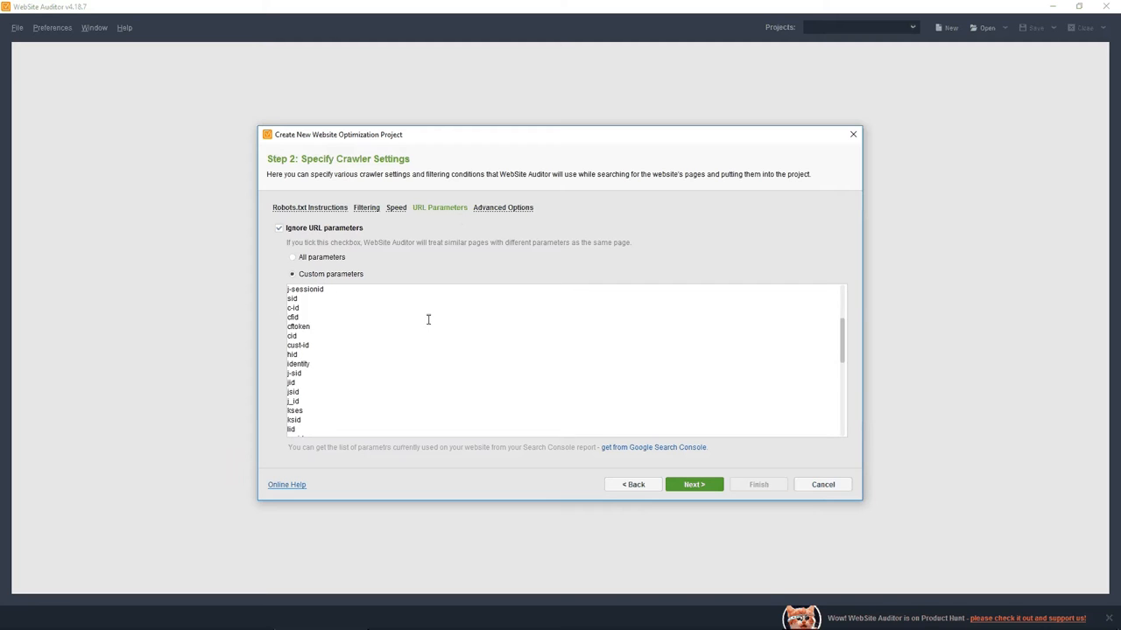
{"action": "scroll", "coordinate": [428, 319], "scroll_direction": "down", "scroll_amount": 1}
{"action": "scroll", "coordinate": [429, 319], "scroll_direction": "down", "scroll_amount": 1}
{"action": "scroll", "coordinate": [428, 320], "scroll_direction": "up", "scroll_amount": 2}
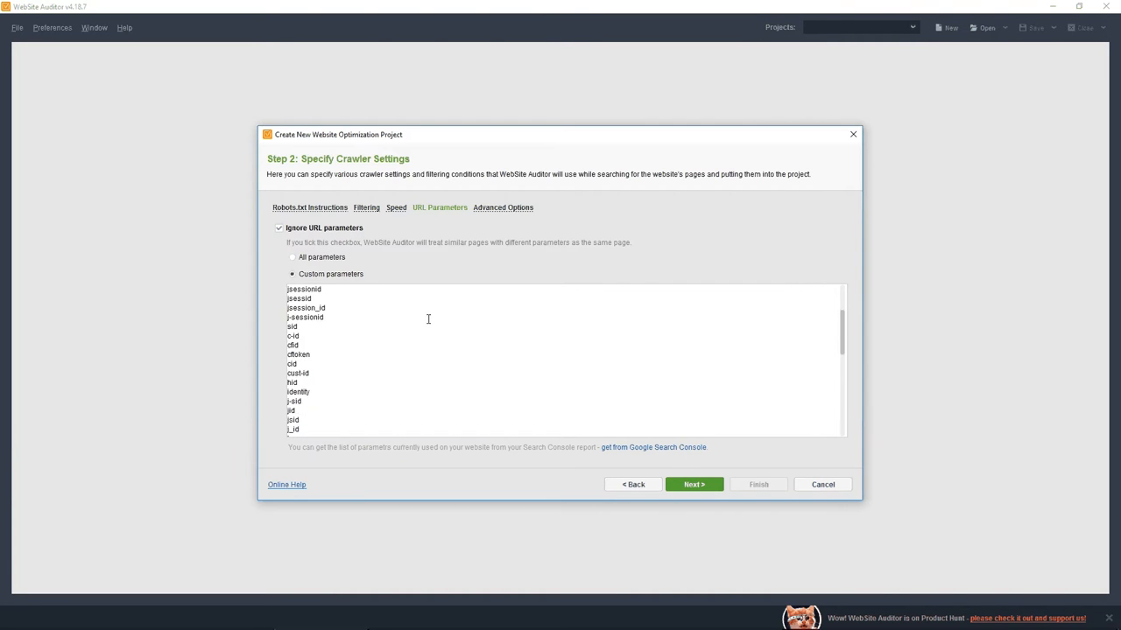
{"action": "scroll", "coordinate": [428, 320], "scroll_direction": "up", "scroll_amount": 3}
{"action": "left_click", "coordinate": [339, 325]}
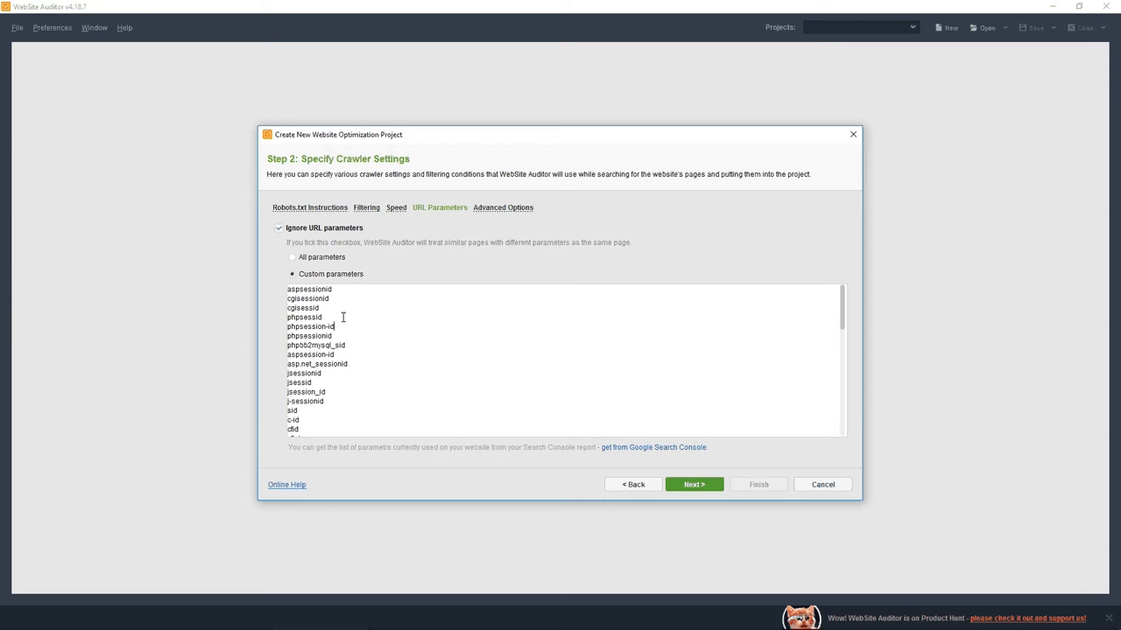
{"action": "left_click", "coordinate": [521, 208]}
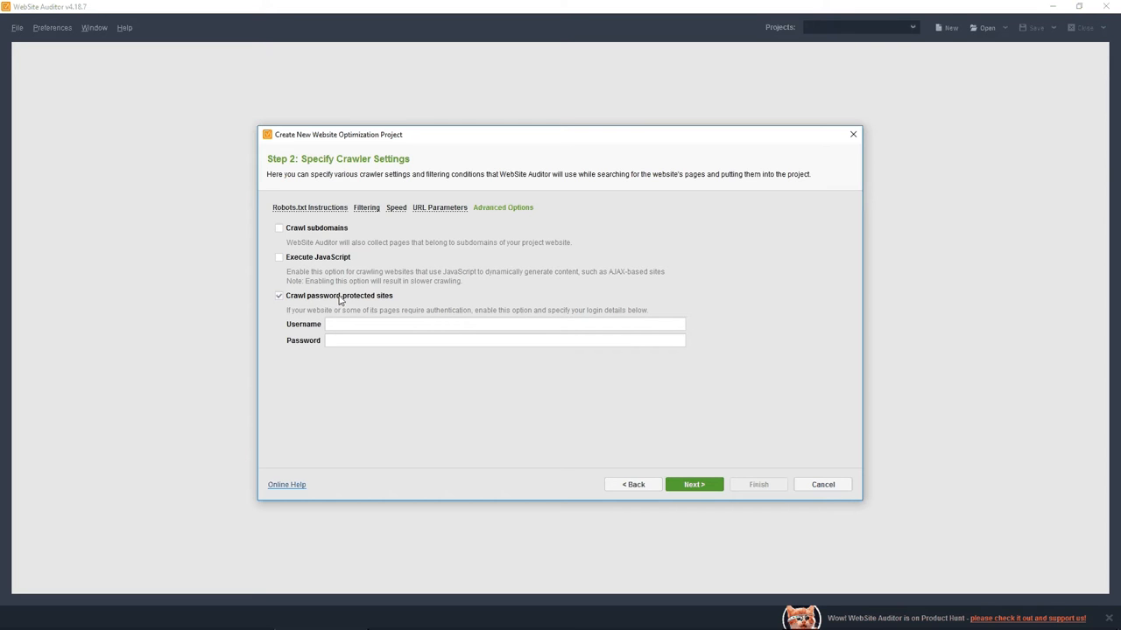
- Run the site crawl and stop collecting early, keeping 500 of 682 pages under the free license
{"action": "left_click", "coordinate": [688, 486]}
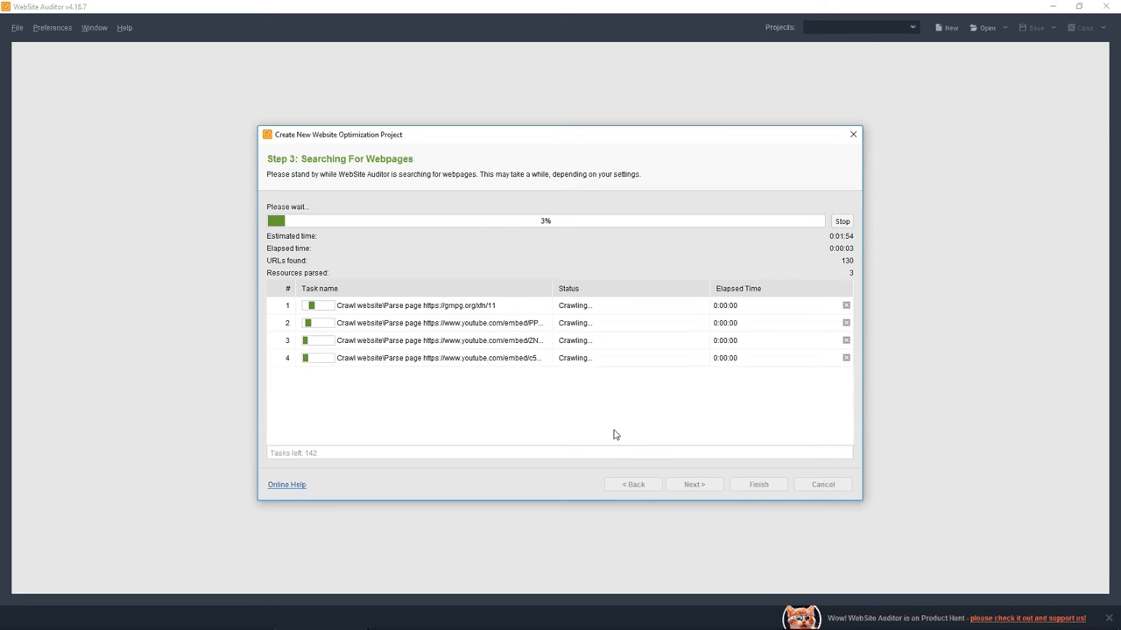
{"action": "left_click", "coordinate": [318, 239]}
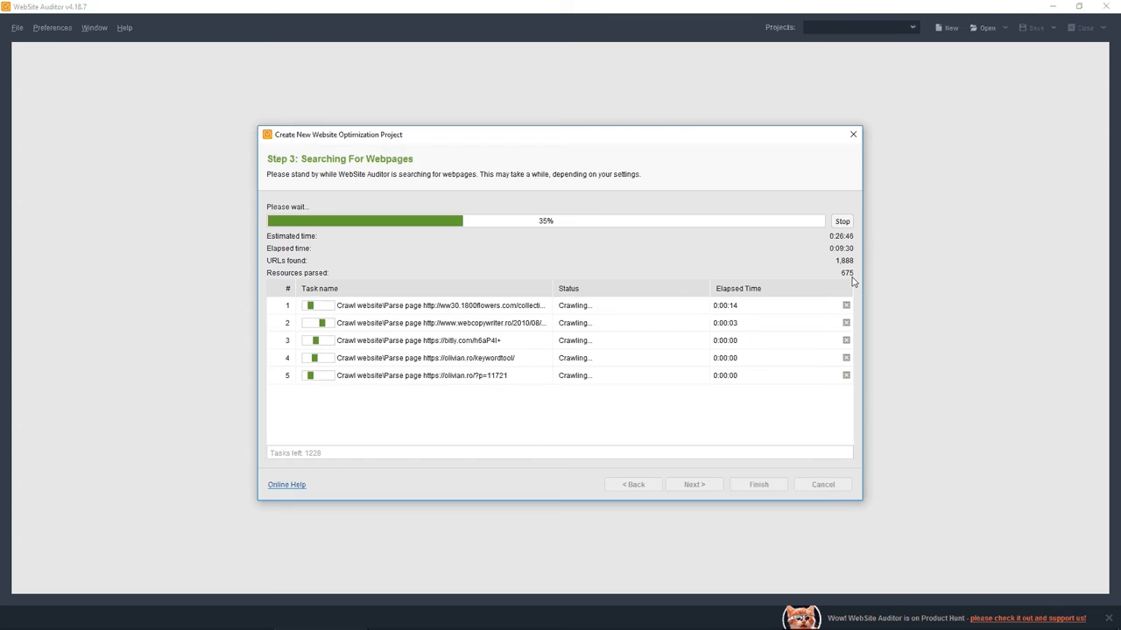
{"action": "left_click", "coordinate": [842, 221]}
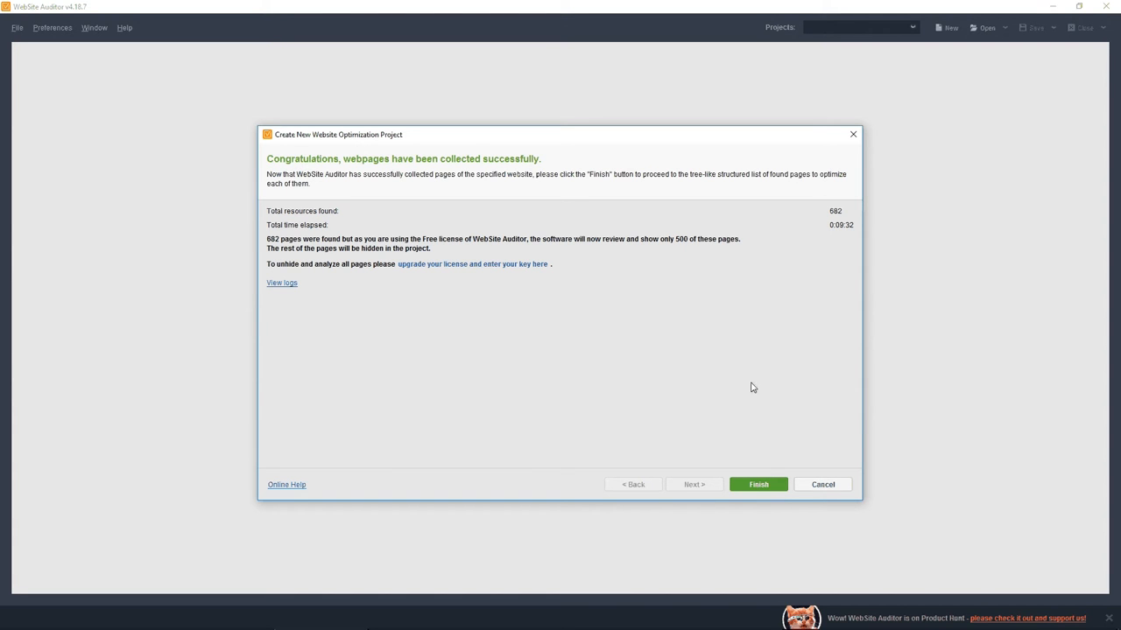
- Finish the wizard, update ranking factors for the 4xx resources and view the 404 page setup factor
{"action": "left_click", "coordinate": [756, 487]}
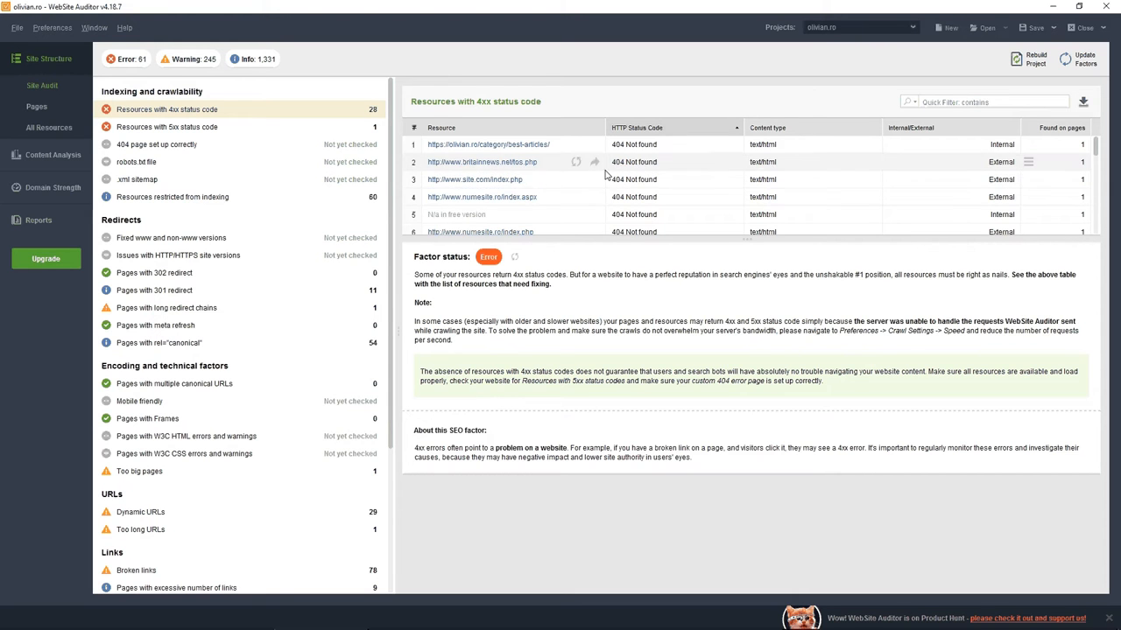
{"action": "scroll", "coordinate": [620, 172], "scroll_direction": "down", "scroll_amount": 3}
{"action": "scroll", "coordinate": [620, 172], "scroll_direction": "down", "scroll_amount": 1}
{"action": "scroll", "coordinate": [620, 172], "scroll_direction": "down", "scroll_amount": 1}
{"action": "scroll", "coordinate": [619, 172], "scroll_direction": "down", "scroll_amount": 1}
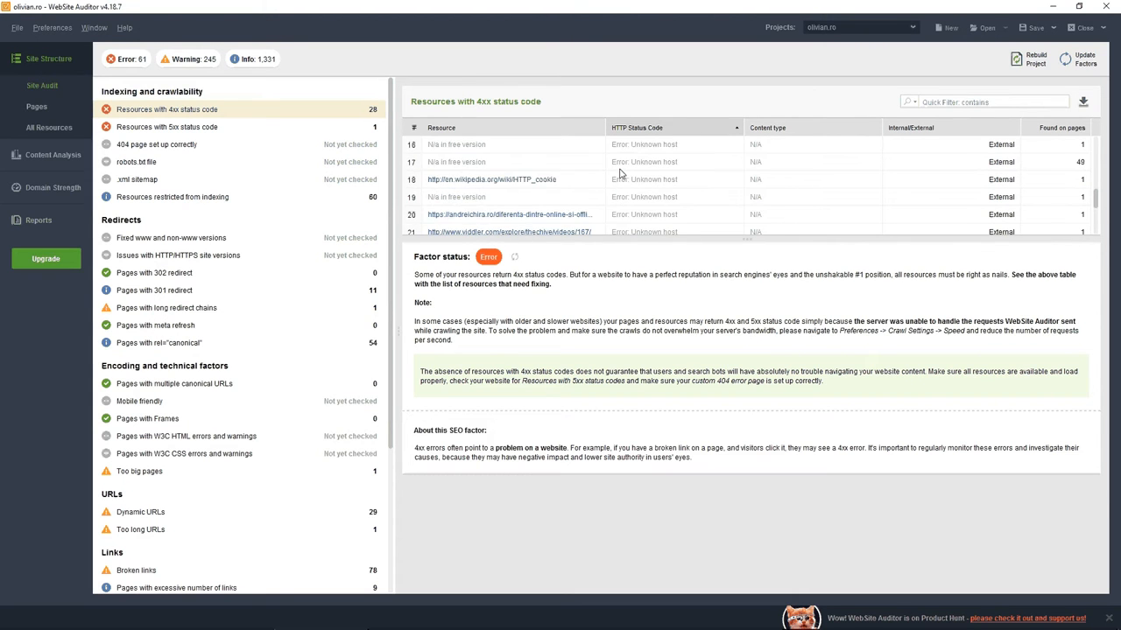
{"action": "scroll", "coordinate": [620, 173], "scroll_direction": "down", "scroll_amount": 1}
{"action": "scroll", "coordinate": [620, 172], "scroll_direction": "down", "scroll_amount": 1}
{"action": "scroll", "coordinate": [620, 173], "scroll_direction": "up", "scroll_amount": 4}
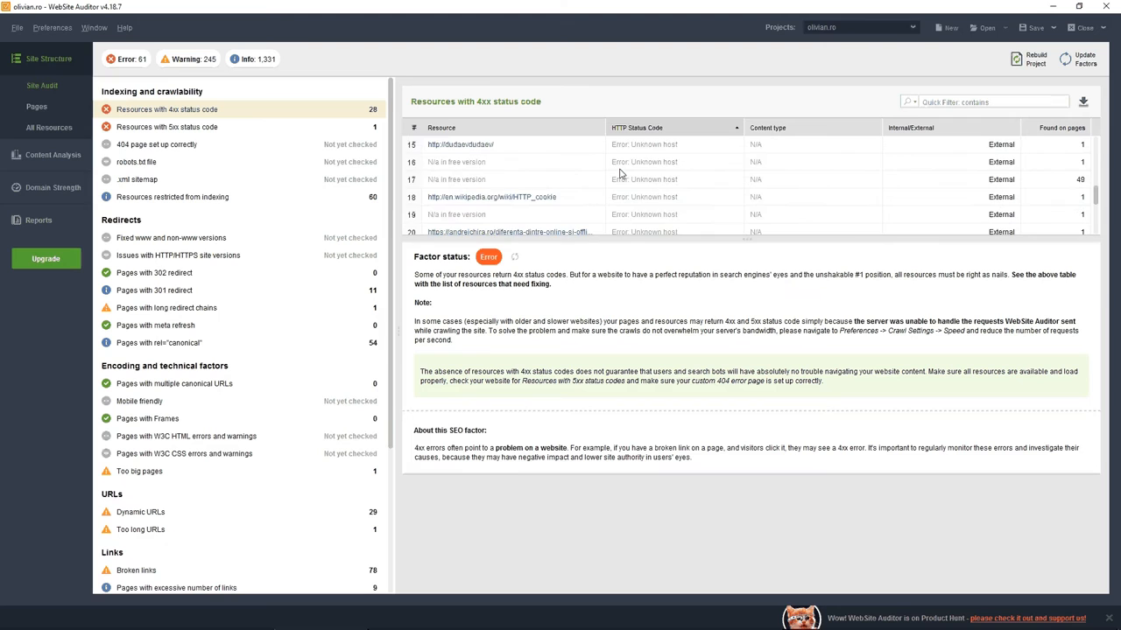
{"action": "scroll", "coordinate": [620, 172], "scroll_direction": "up", "scroll_amount": 3}
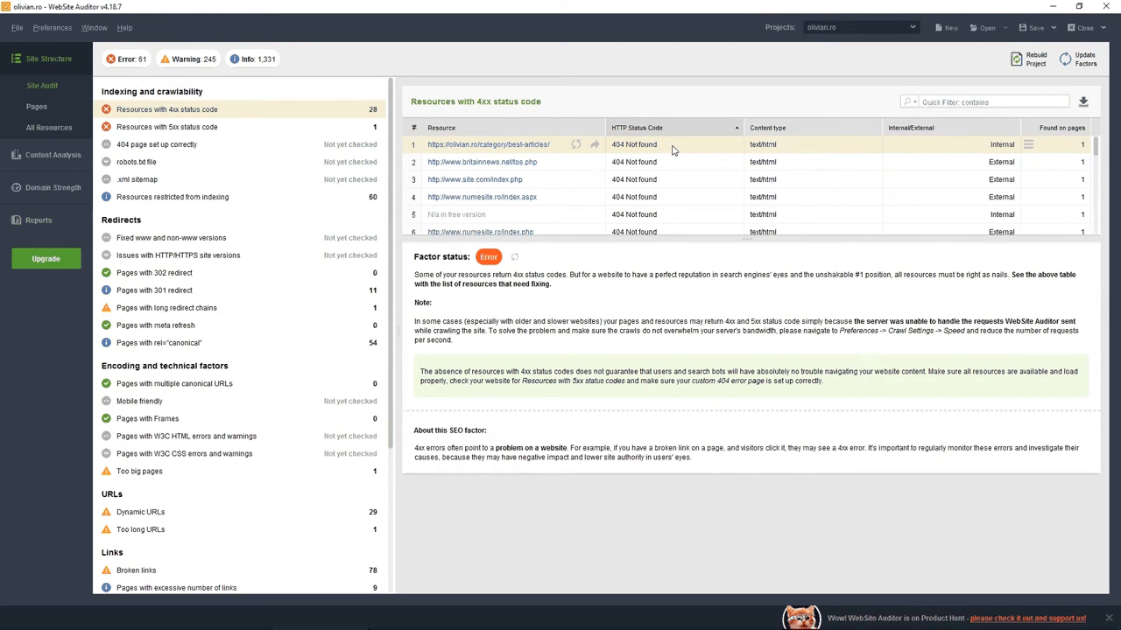
{"action": "mouse_move", "coordinate": [662, 162]}
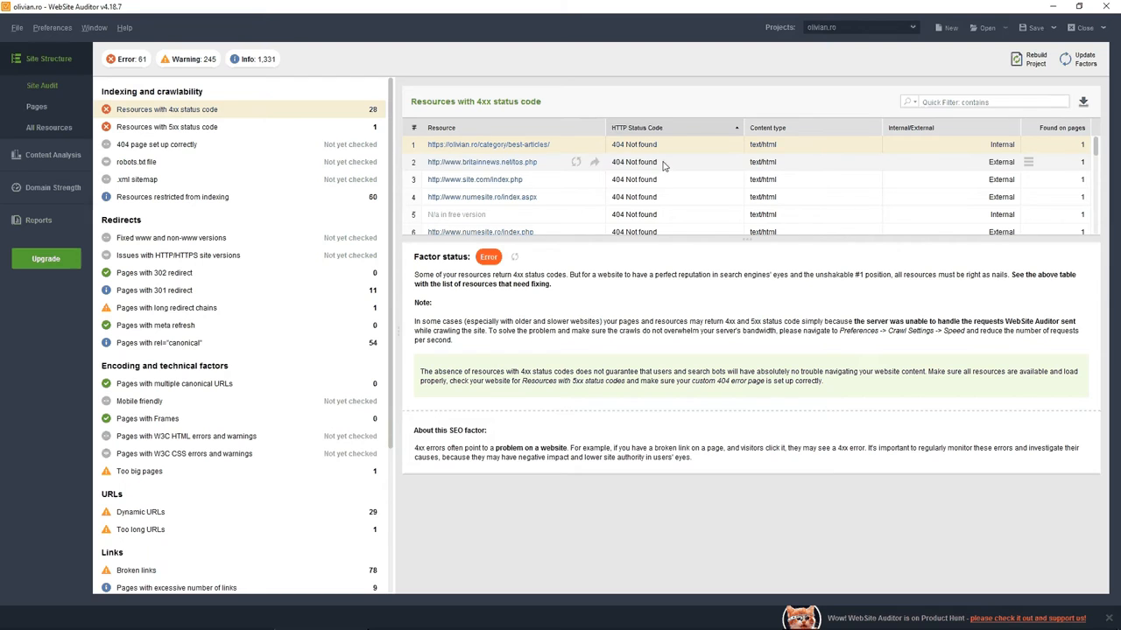
{"action": "right_click", "coordinate": [571, 149]}
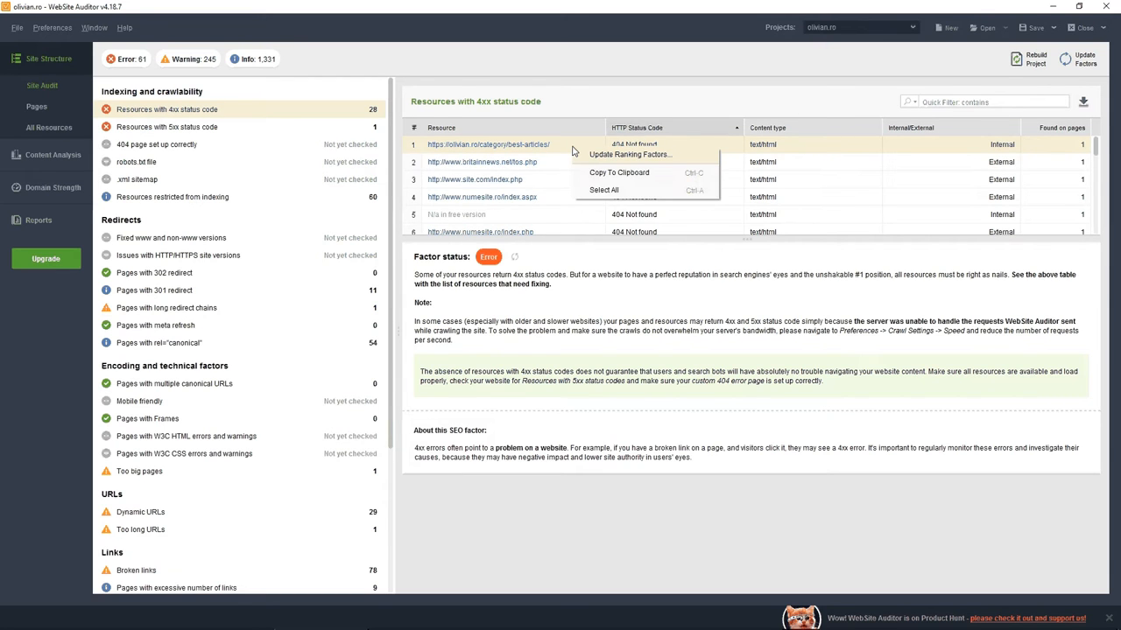
{"action": "left_click", "coordinate": [626, 155]}
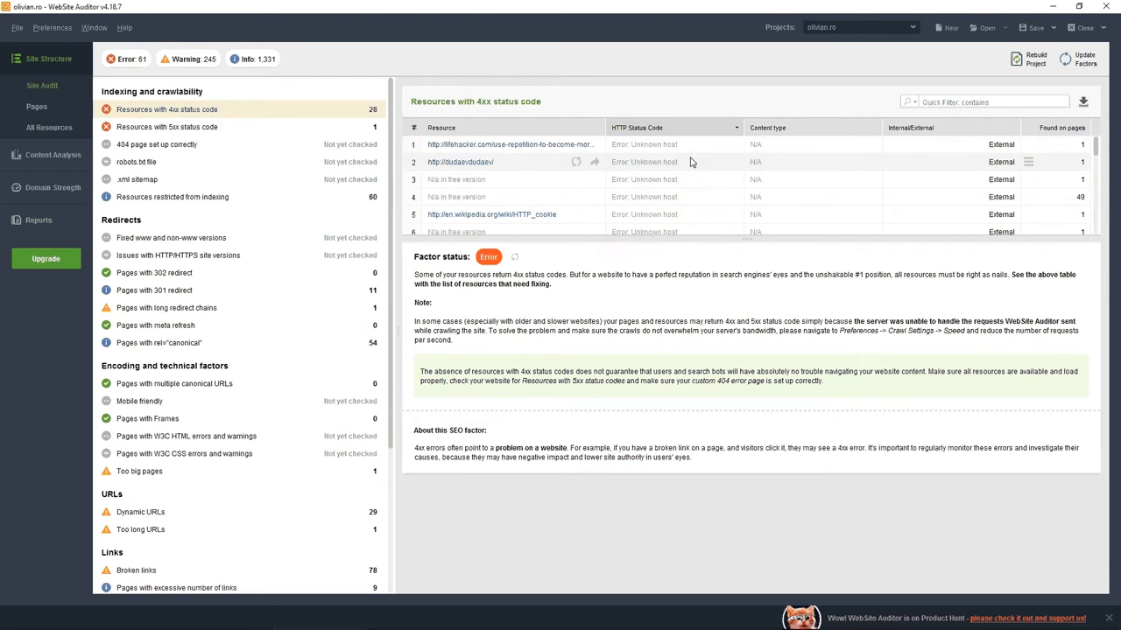
{"action": "mouse_move", "coordinate": [490, 144]}
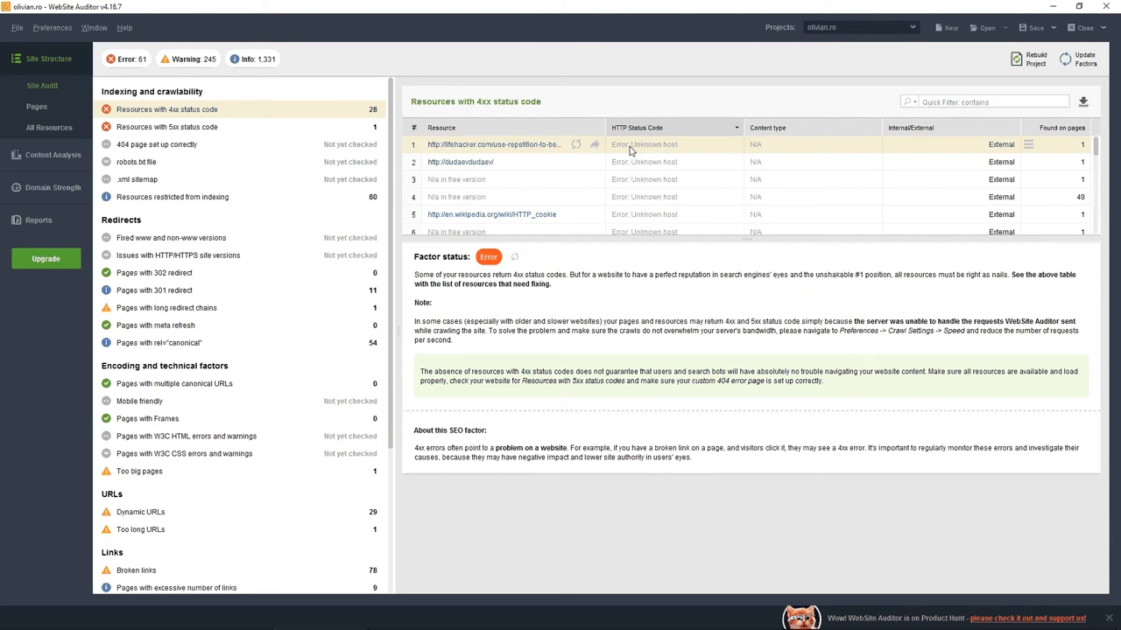
{"action": "scroll", "coordinate": [647, 181], "scroll_direction": "down", "scroll_amount": 2}
{"action": "scroll", "coordinate": [647, 182], "scroll_direction": "down", "scroll_amount": 3}
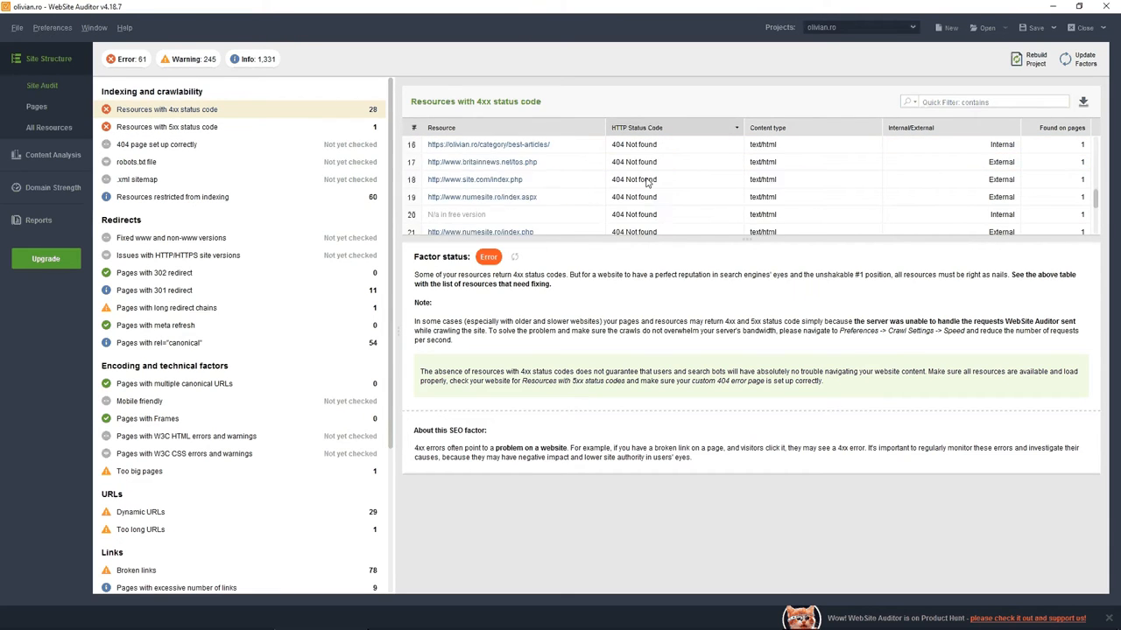
{"action": "scroll", "coordinate": [647, 180], "scroll_direction": "down", "scroll_amount": 1}
{"action": "scroll", "coordinate": [647, 181], "scroll_direction": "down", "scroll_amount": 2}
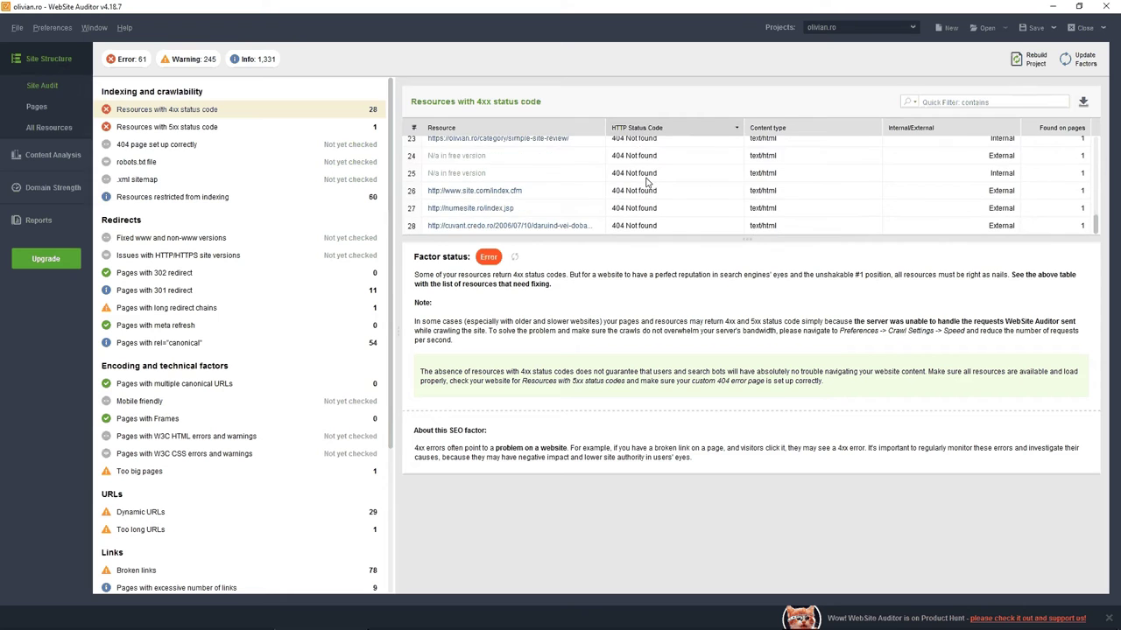
{"action": "left_click", "coordinate": [263, 128]}
{"action": "left_click", "coordinate": [260, 147]}
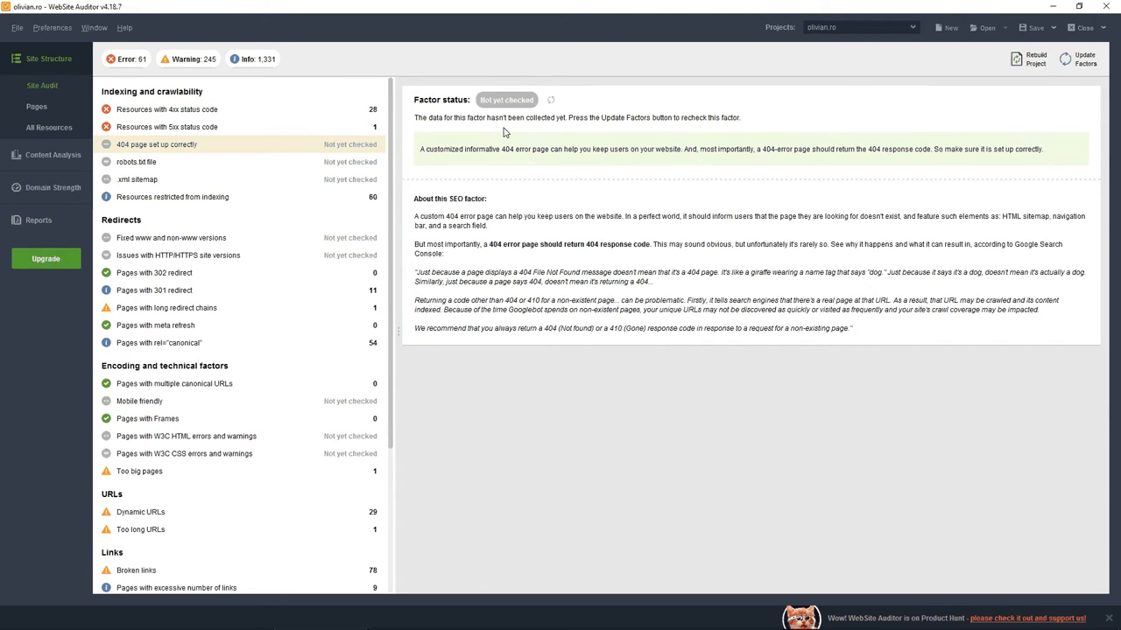
- Recheck the 404 page factor so it reads Correct after the domain factors update
{"action": "left_click", "coordinate": [551, 102]}
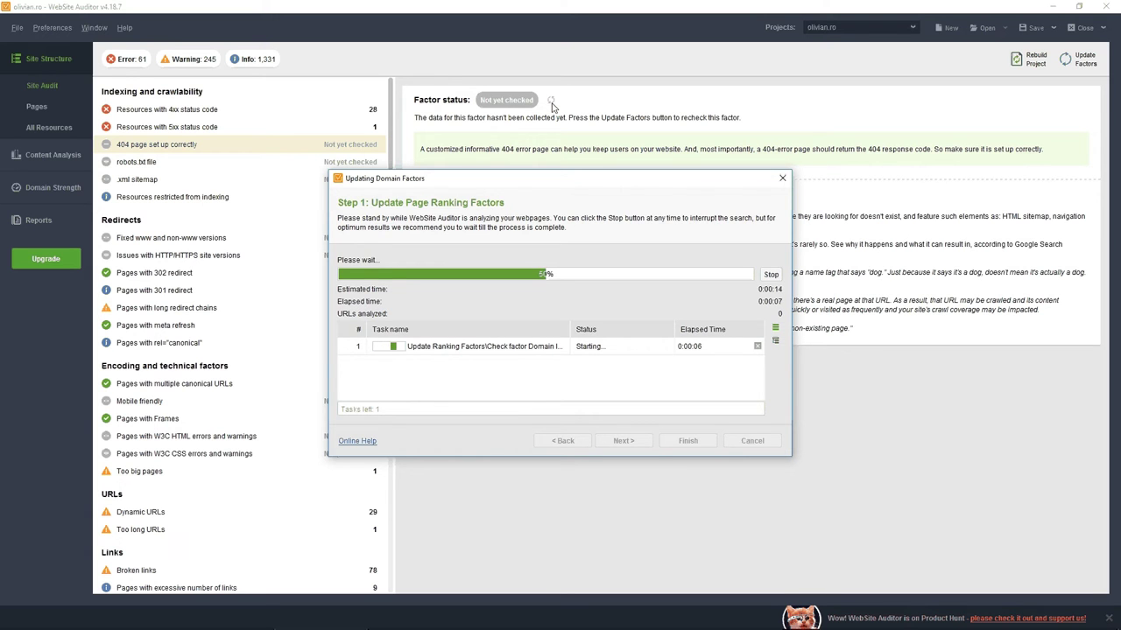
{"action": "left_click", "coordinate": [687, 441]}
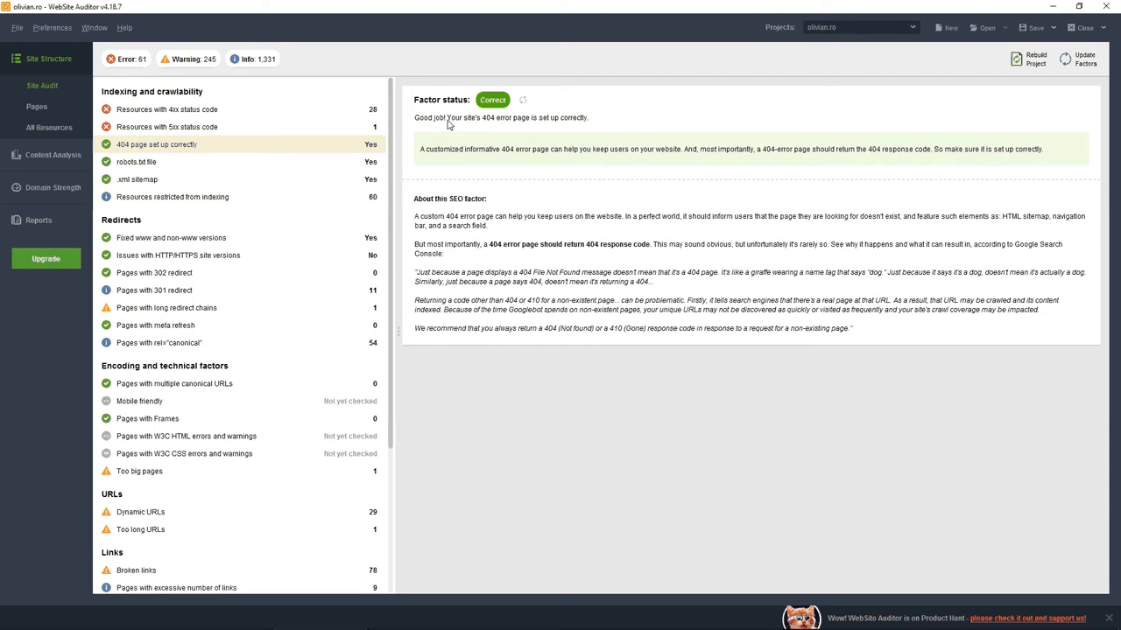
{"action": "left_click_drag", "start_coordinate": [448, 124], "coordinate": [480, 124]}
- Review the robots.txt, .xml sitemap, restricted resources and www/non-www factors
{"action": "left_click", "coordinate": [289, 166]}
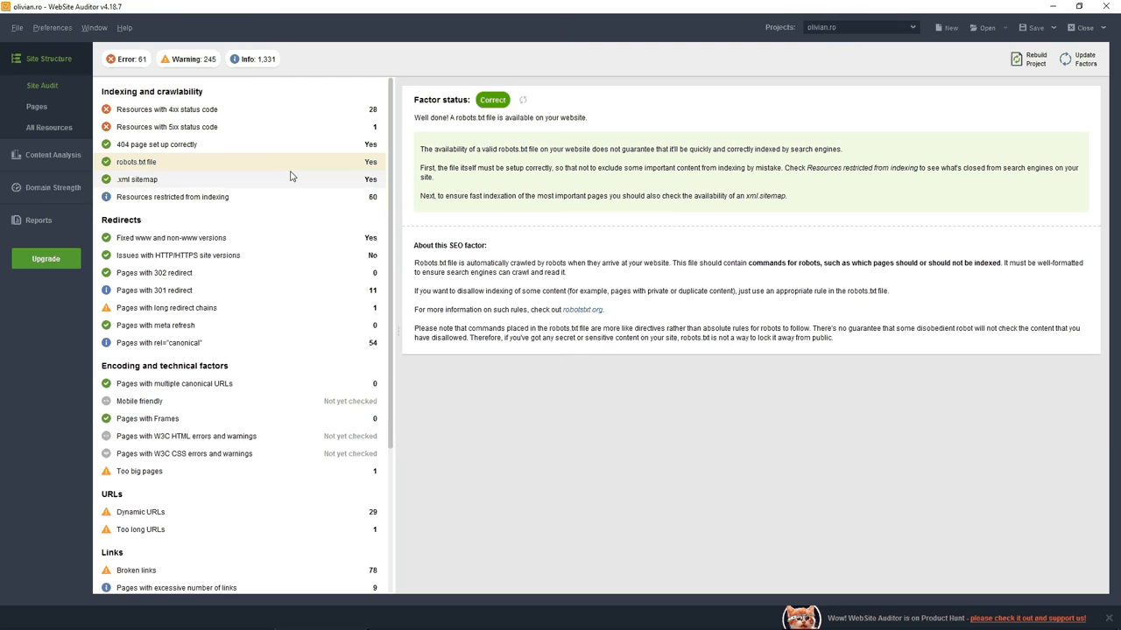
{"action": "left_click", "coordinate": [291, 176]}
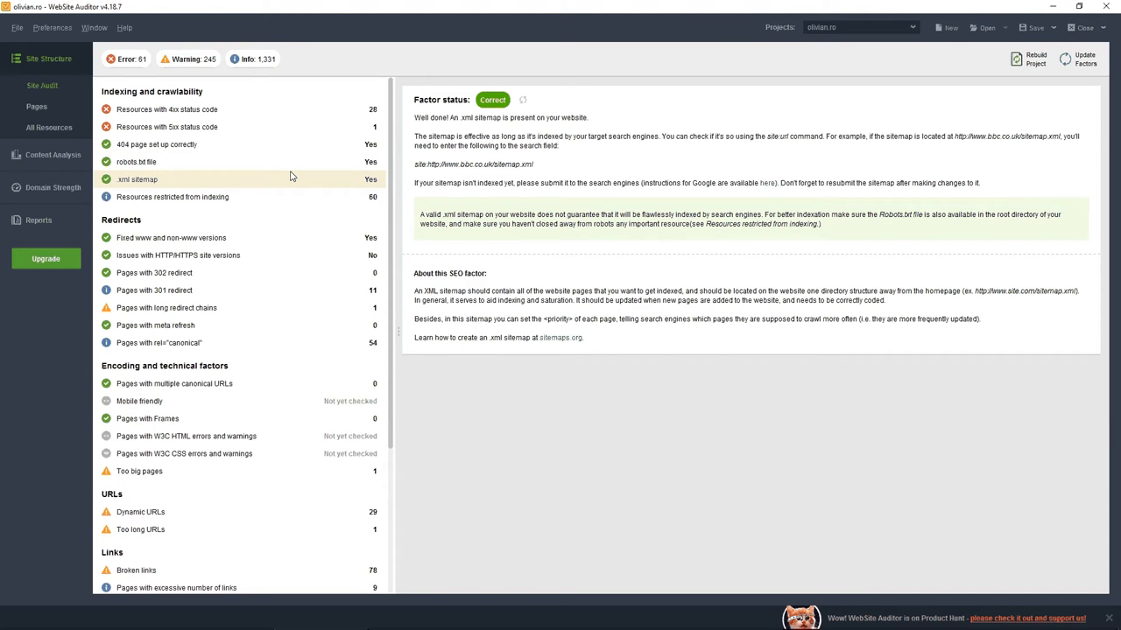
{"action": "scroll", "coordinate": [302, 203], "scroll_direction": "down", "scroll_amount": 2}
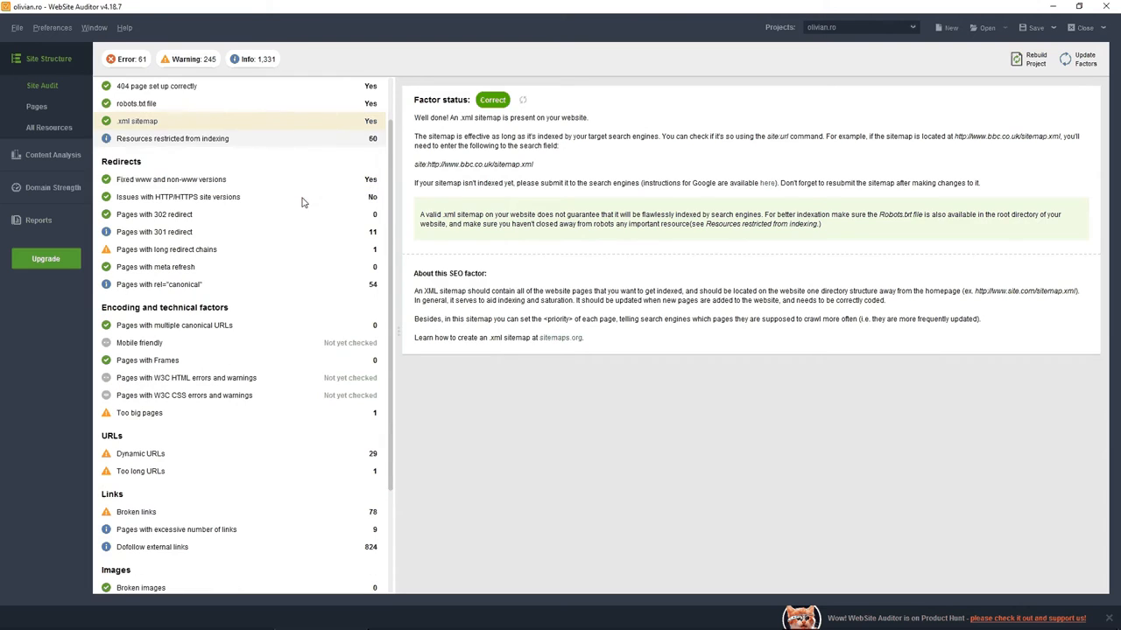
{"action": "left_click", "coordinate": [271, 144]}
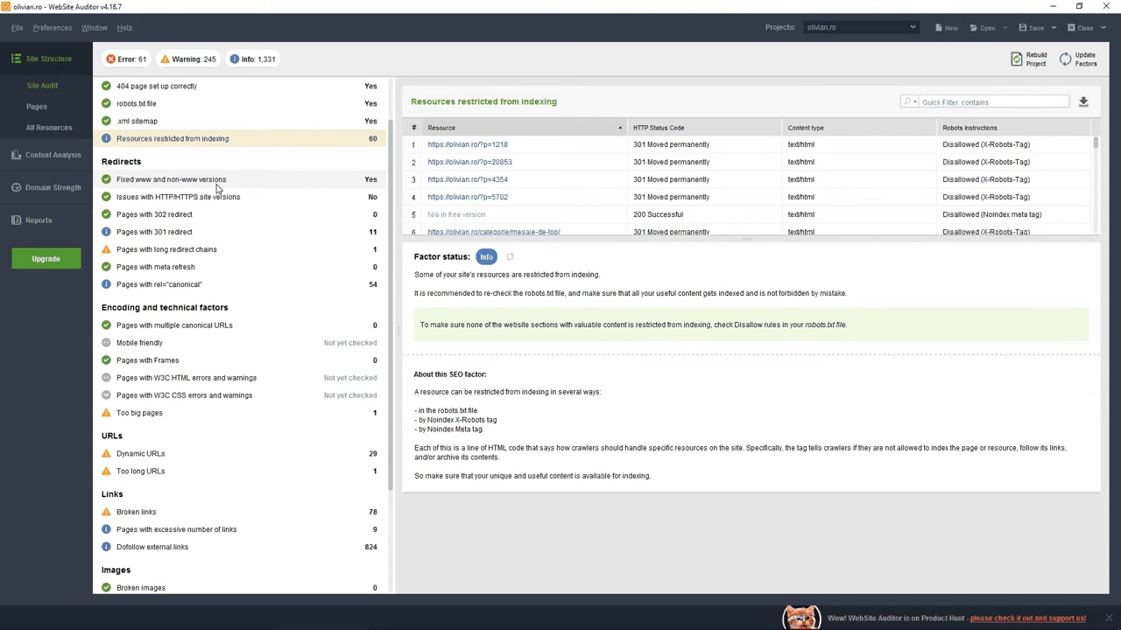
{"action": "left_click", "coordinate": [171, 184]}
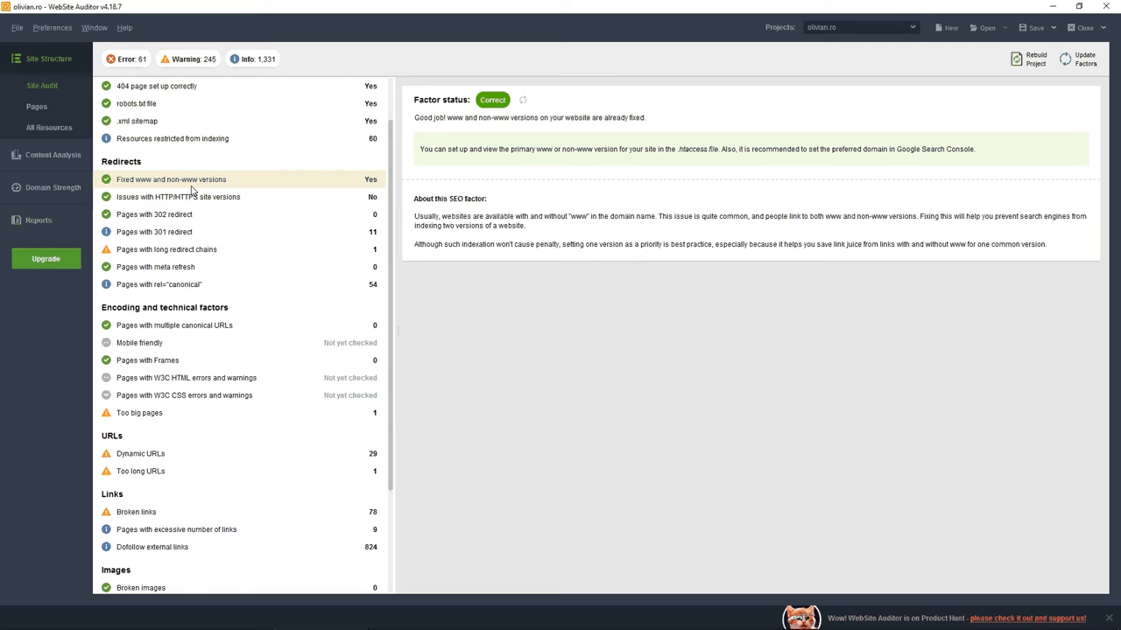
- Review HTTP/HTTPS versions, 302 and 301 redirects, and pages with long redirect chains
{"action": "left_click", "coordinate": [192, 196]}
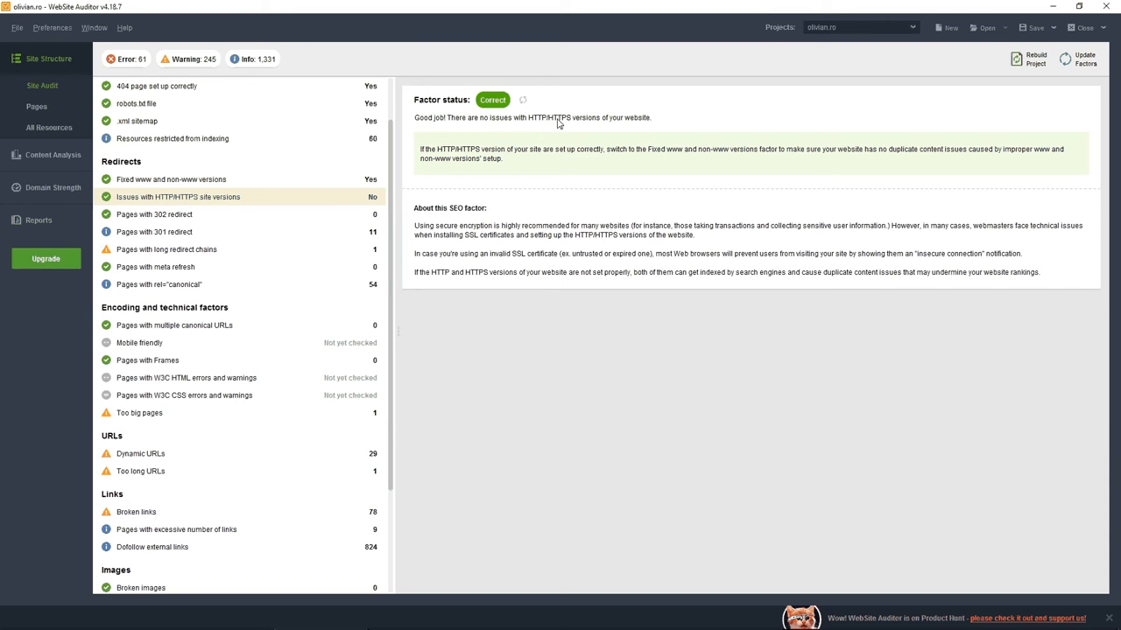
{"action": "left_click", "coordinate": [245, 215]}
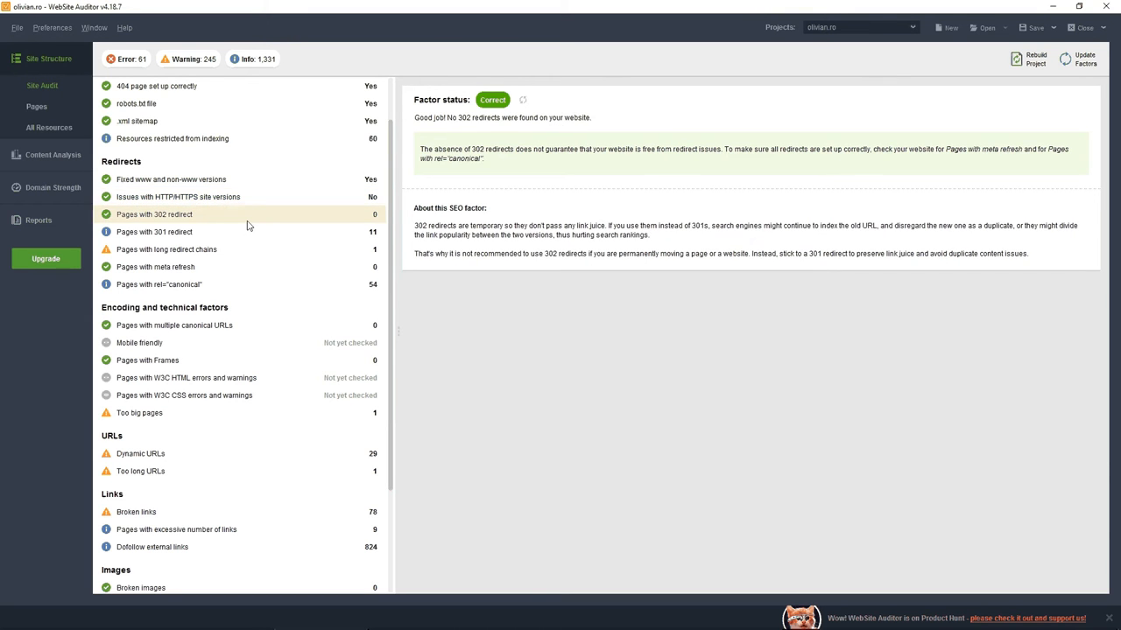
{"action": "left_click", "coordinate": [249, 232]}
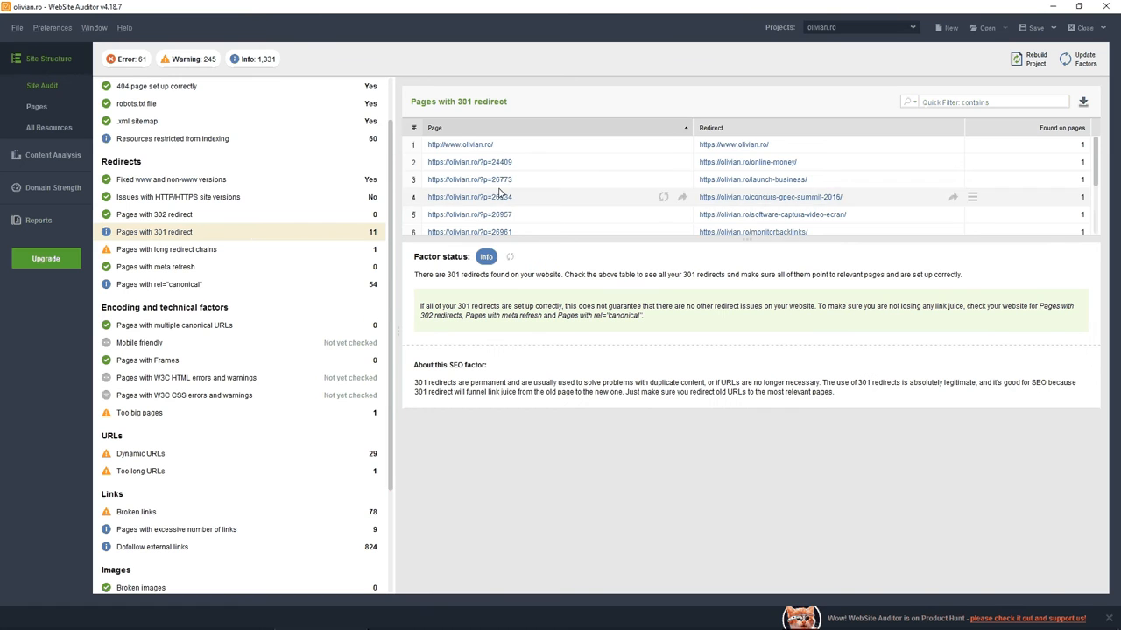
{"action": "mouse_move", "coordinate": [543, 145]}
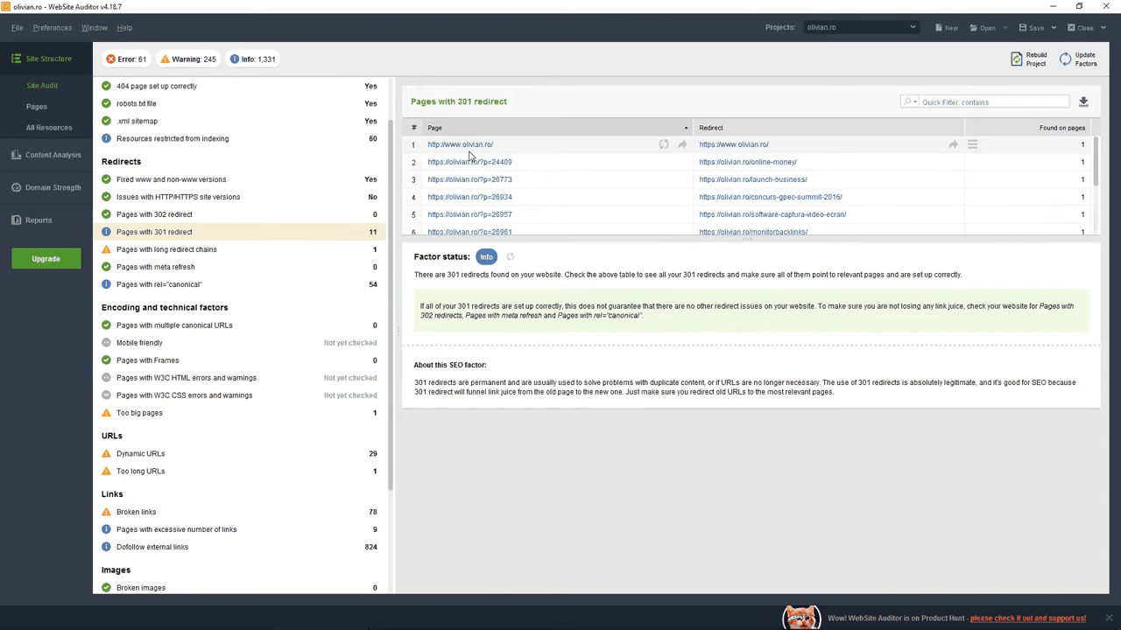
{"action": "scroll", "coordinate": [470, 186], "scroll_direction": "down", "scroll_amount": 1}
{"action": "scroll", "coordinate": [469, 186], "scroll_direction": "down", "scroll_amount": 1}
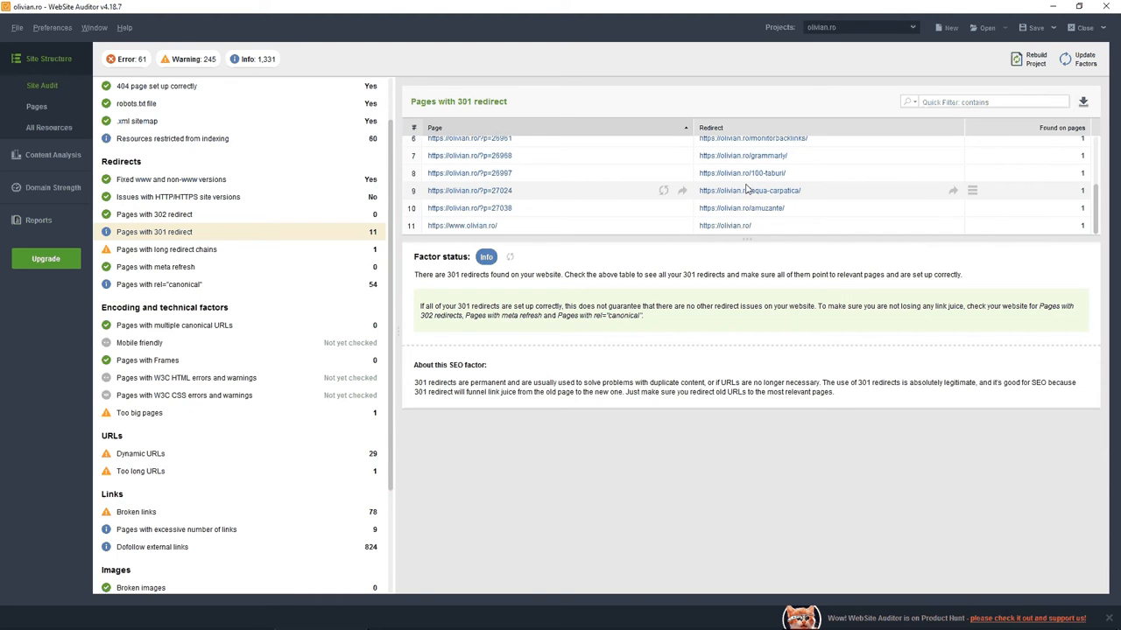
{"action": "scroll", "coordinate": [245, 234], "scroll_direction": "down", "scroll_amount": 1}
{"action": "left_click", "coordinate": [226, 205]}
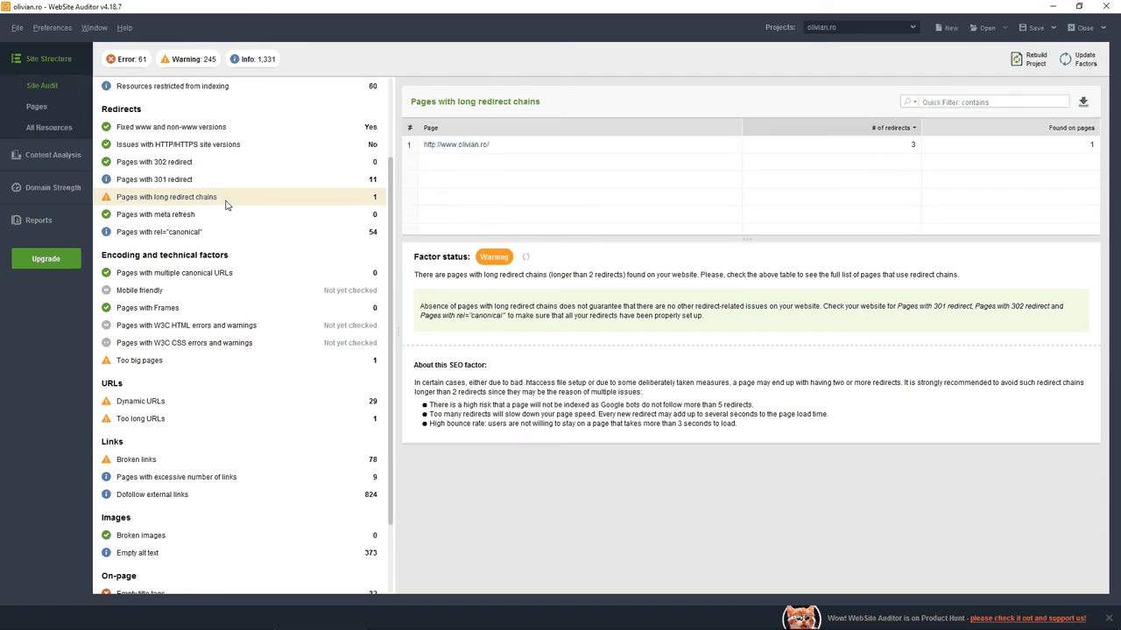
{"action": "mouse_move", "coordinate": [490, 145]}
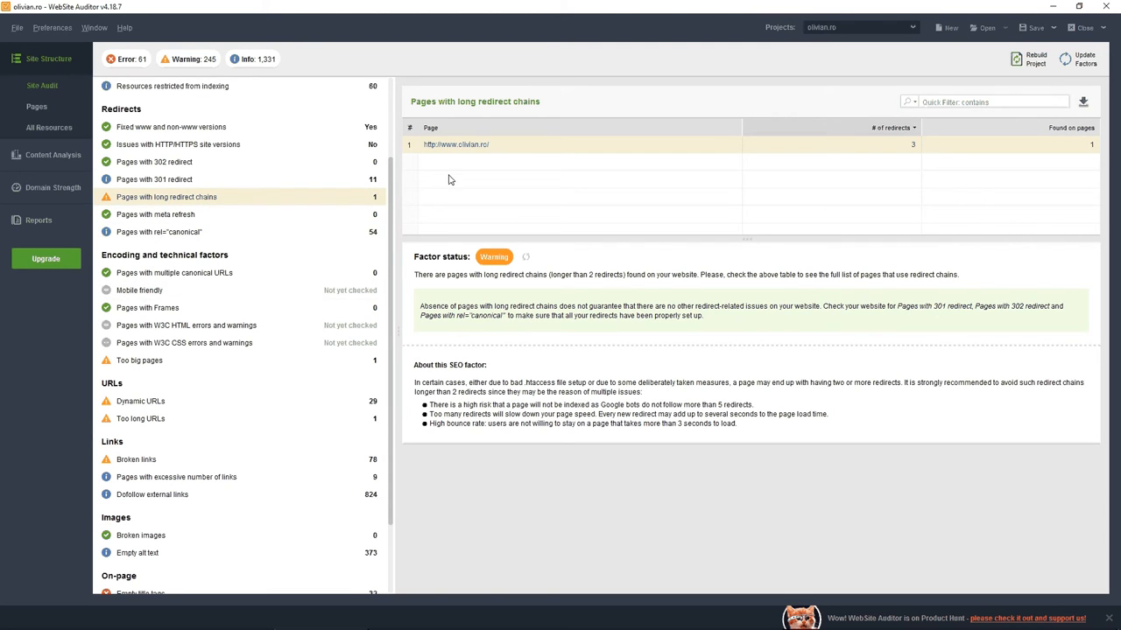
{"action": "scroll", "coordinate": [373, 197], "scroll_direction": "down", "scroll_amount": 2}
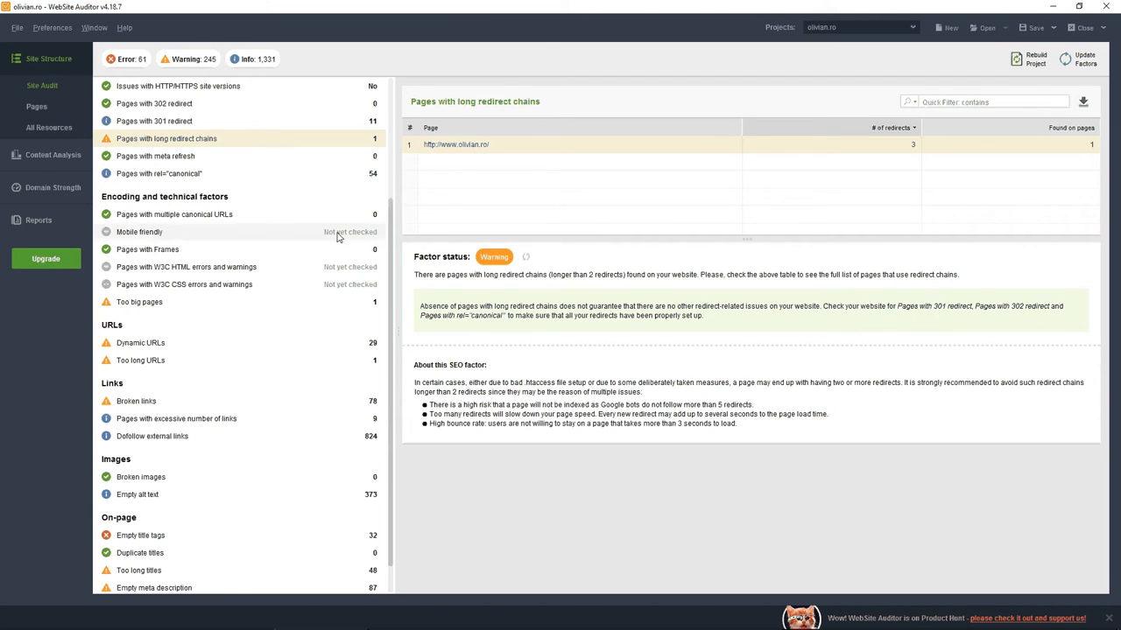
- Review the Too big pages, Dynamic URLs and Too long URLs factors
{"action": "left_click", "coordinate": [313, 301]}
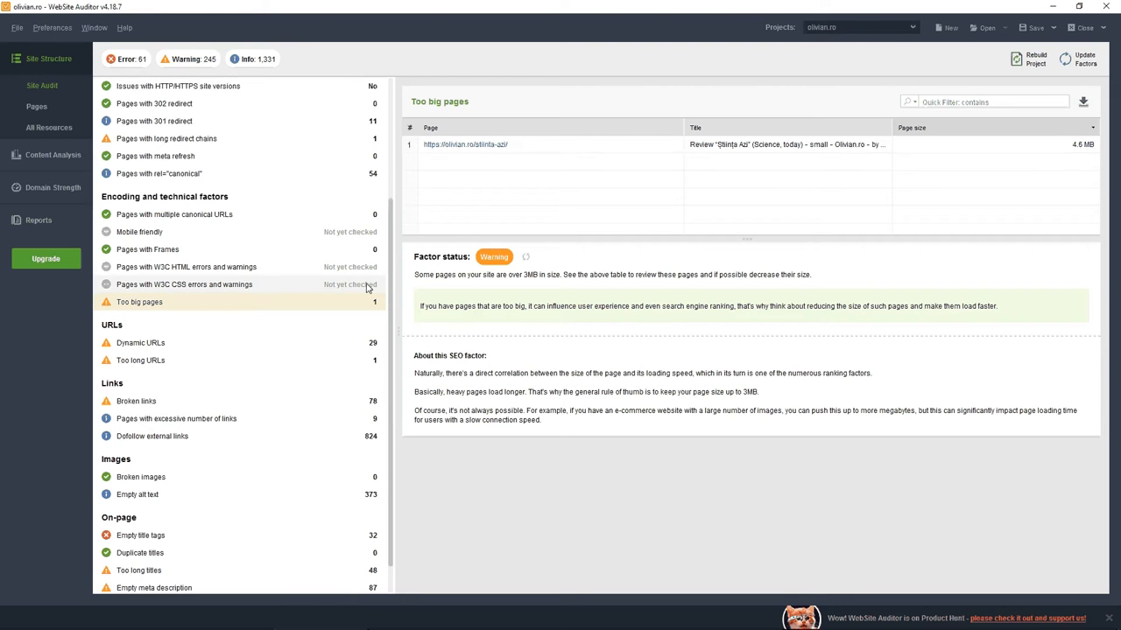
{"action": "scroll", "coordinate": [376, 289], "scroll_direction": "down", "scroll_amount": 1}
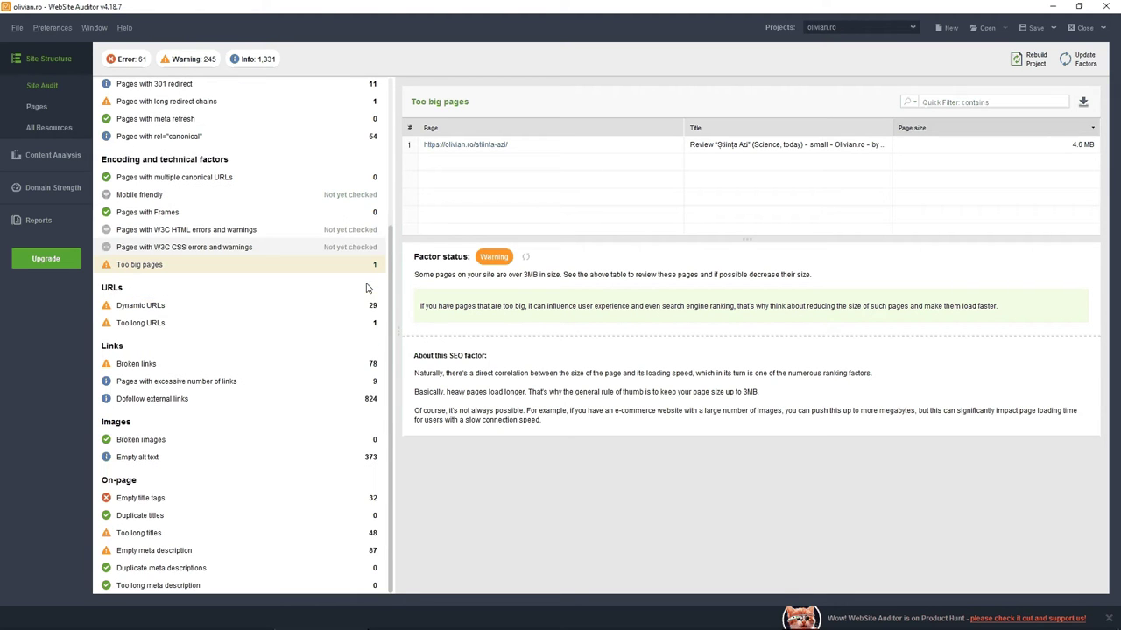
{"action": "left_click", "coordinate": [245, 308]}
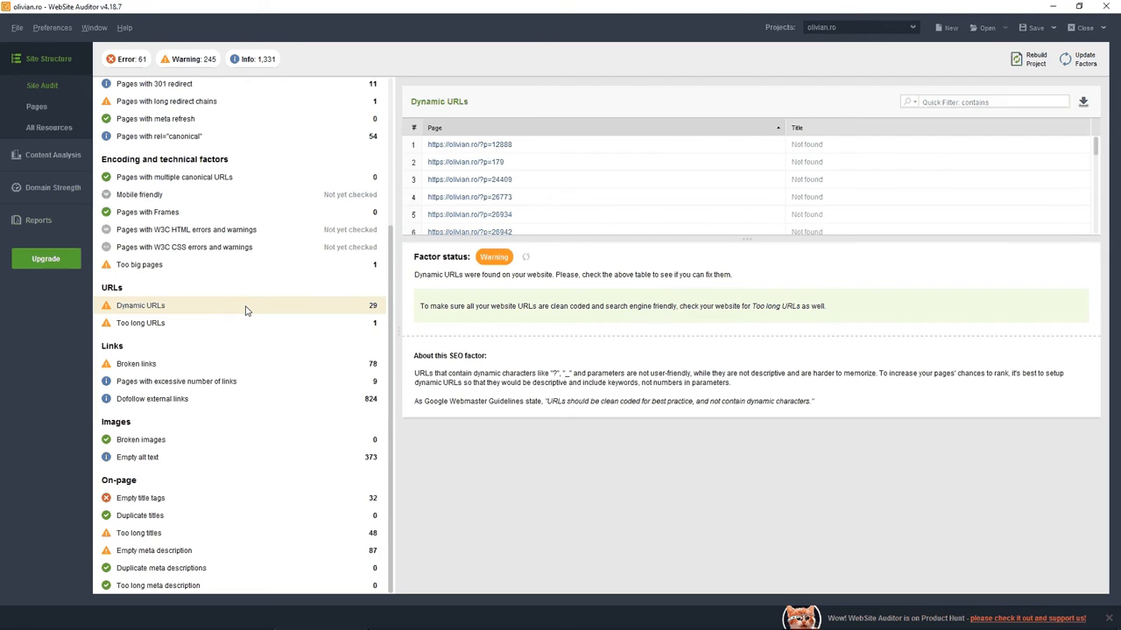
{"action": "mouse_move", "coordinate": [490, 197]}
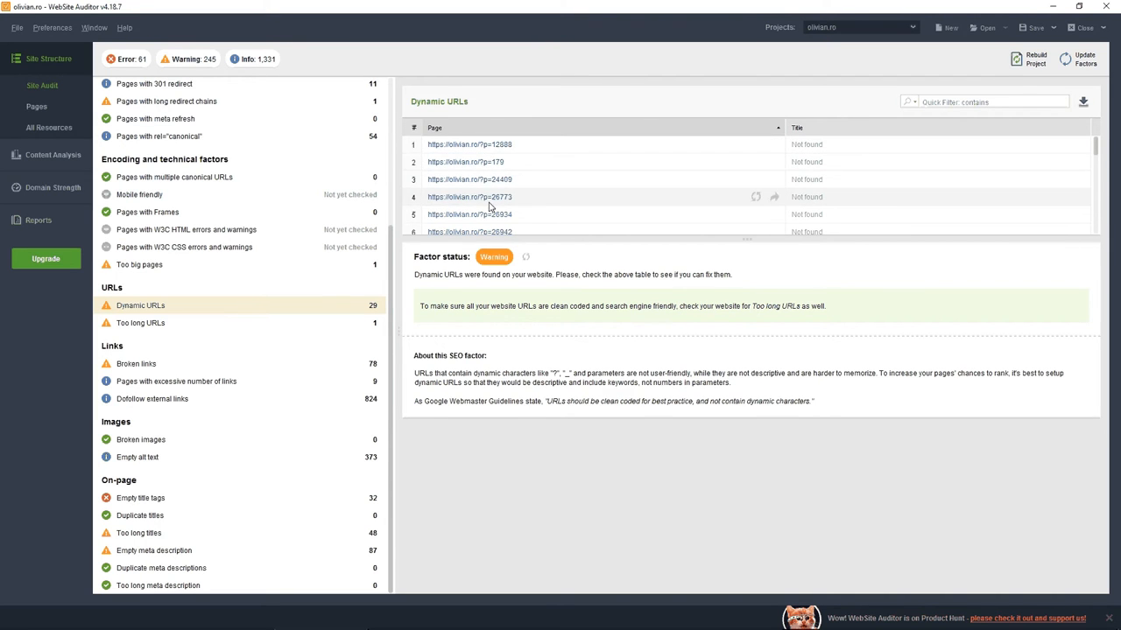
{"action": "scroll", "coordinate": [523, 202], "scroll_direction": "down", "scroll_amount": 4}
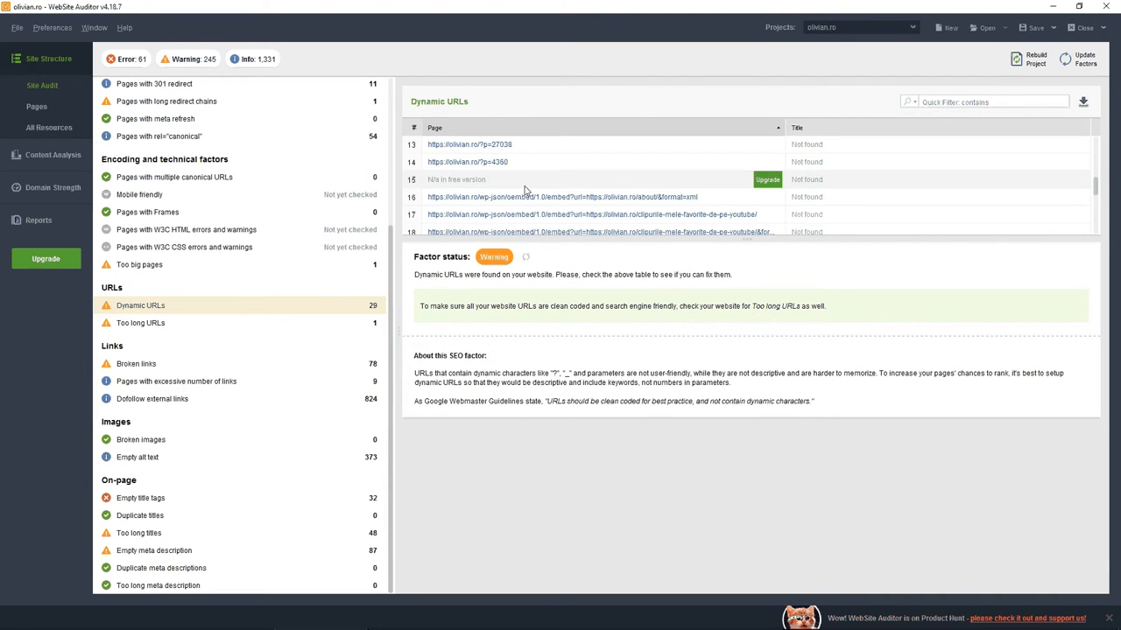
{"action": "scroll", "coordinate": [533, 196], "scroll_direction": "down", "scroll_amount": 1}
{"action": "scroll", "coordinate": [539, 193], "scroll_direction": "up", "scroll_amount": 1}
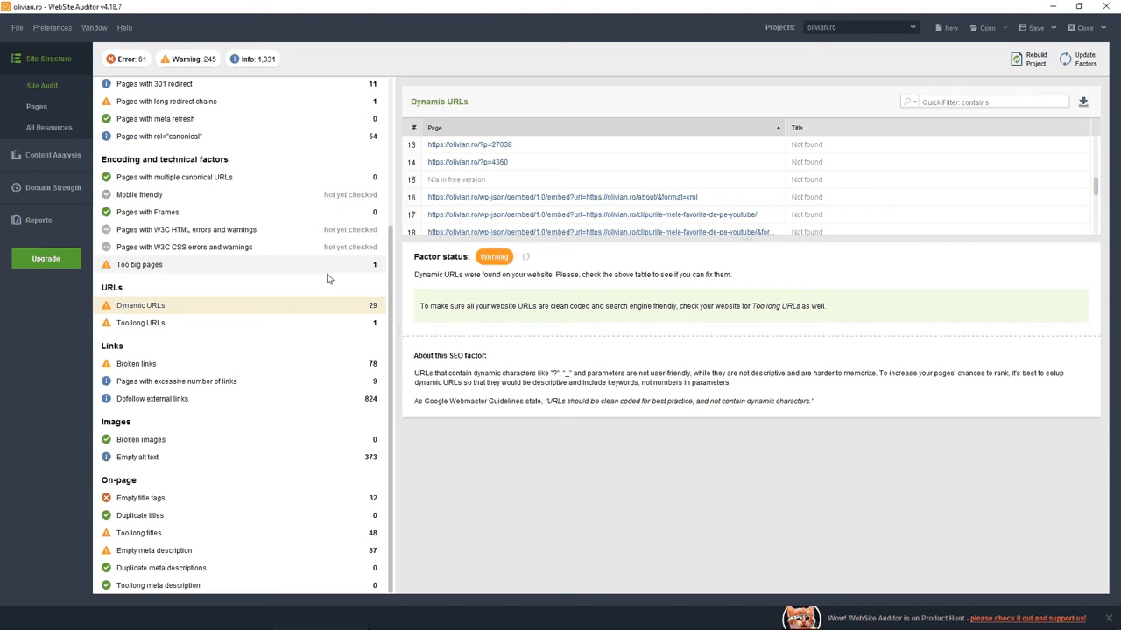
{"action": "left_click", "coordinate": [296, 323]}
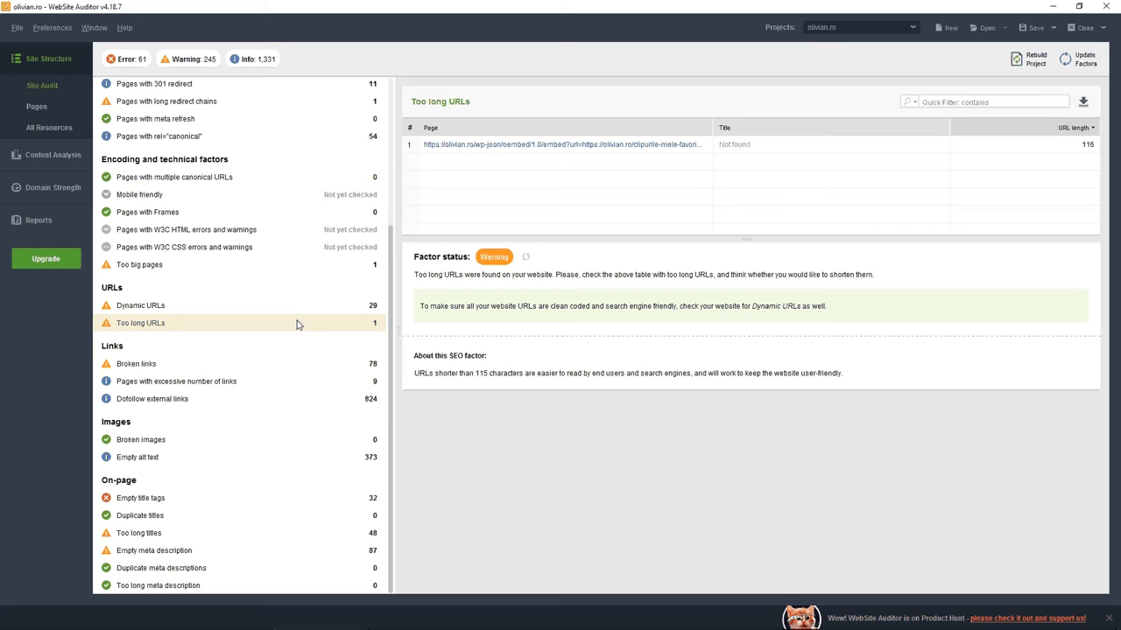
- Review Broken links, Pages with excessive links (selecting /lista-cuvinte-cheie/) and Empty alt text
{"action": "left_click", "coordinate": [267, 364]}
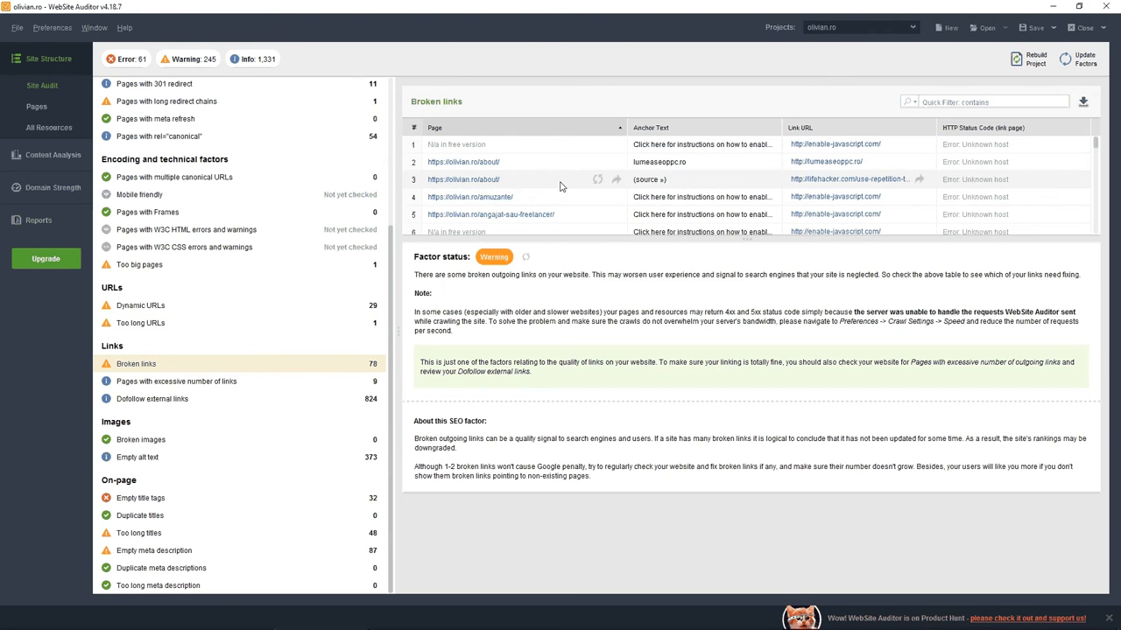
{"action": "mouse_move", "coordinate": [683, 162]}
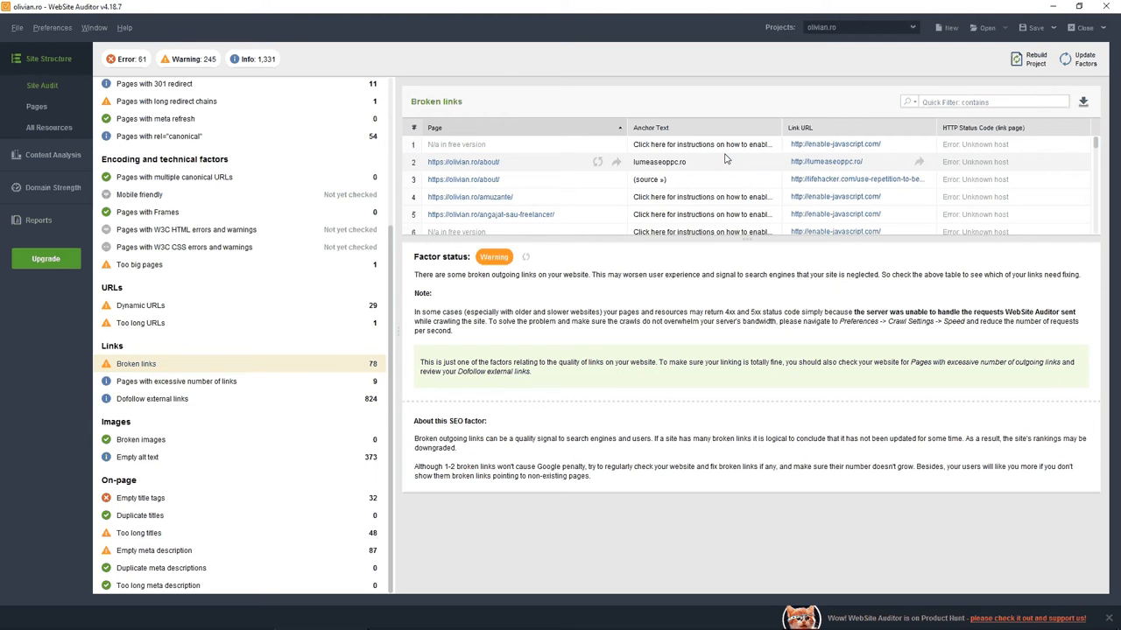
{"action": "scroll", "coordinate": [725, 158], "scroll_direction": "down", "scroll_amount": 2}
{"action": "scroll", "coordinate": [725, 159], "scroll_direction": "down", "scroll_amount": 3}
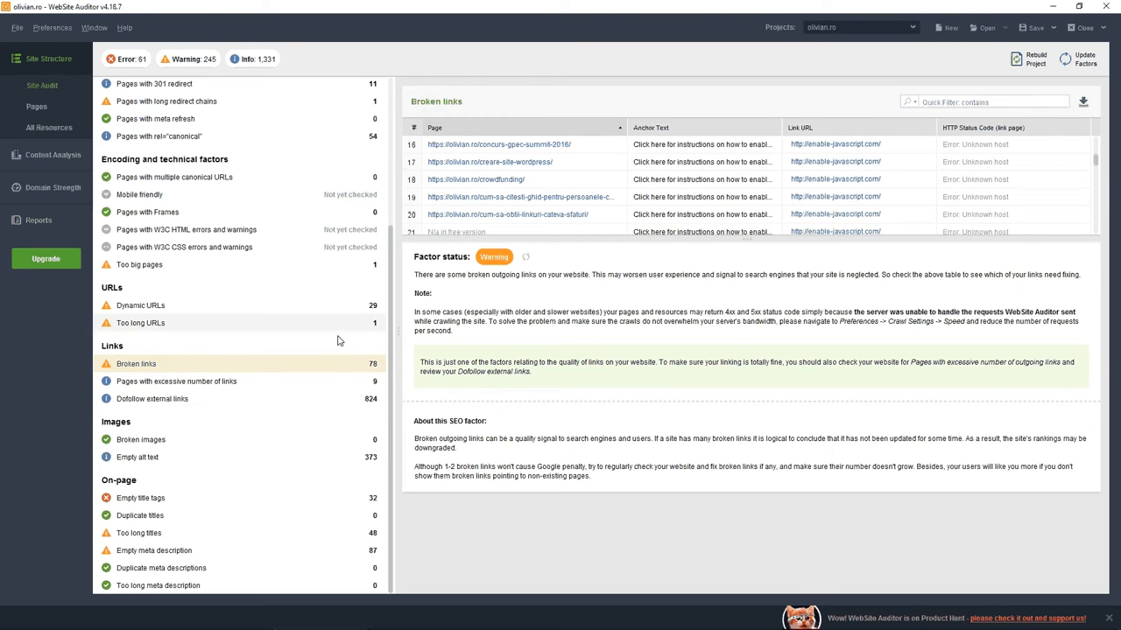
{"action": "left_click", "coordinate": [250, 382]}
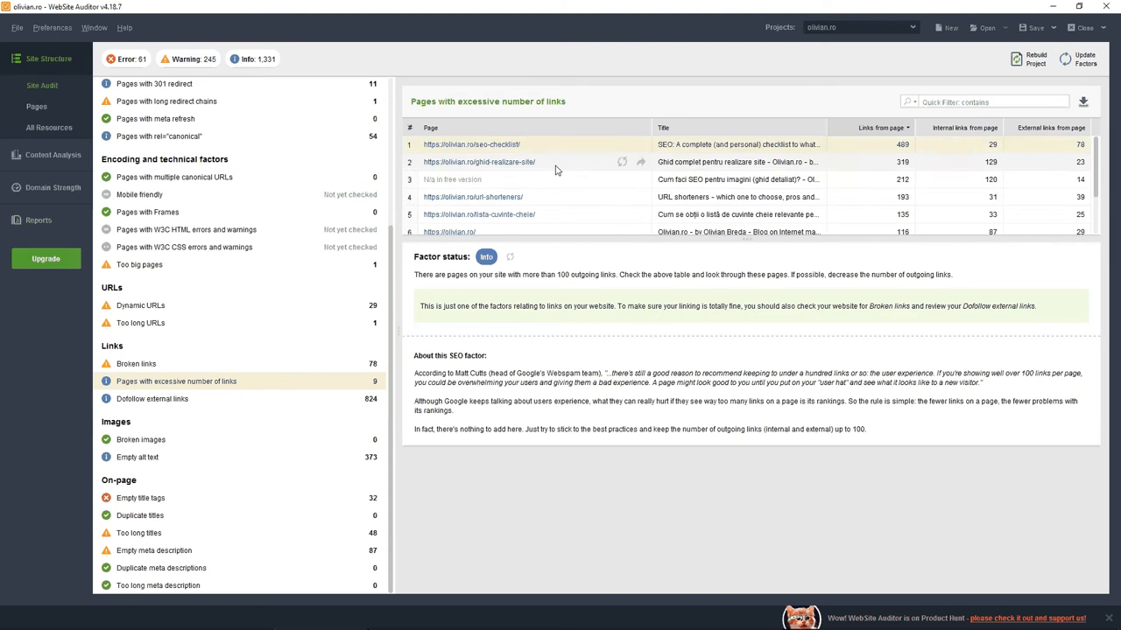
{"action": "left_click", "coordinate": [557, 216]}
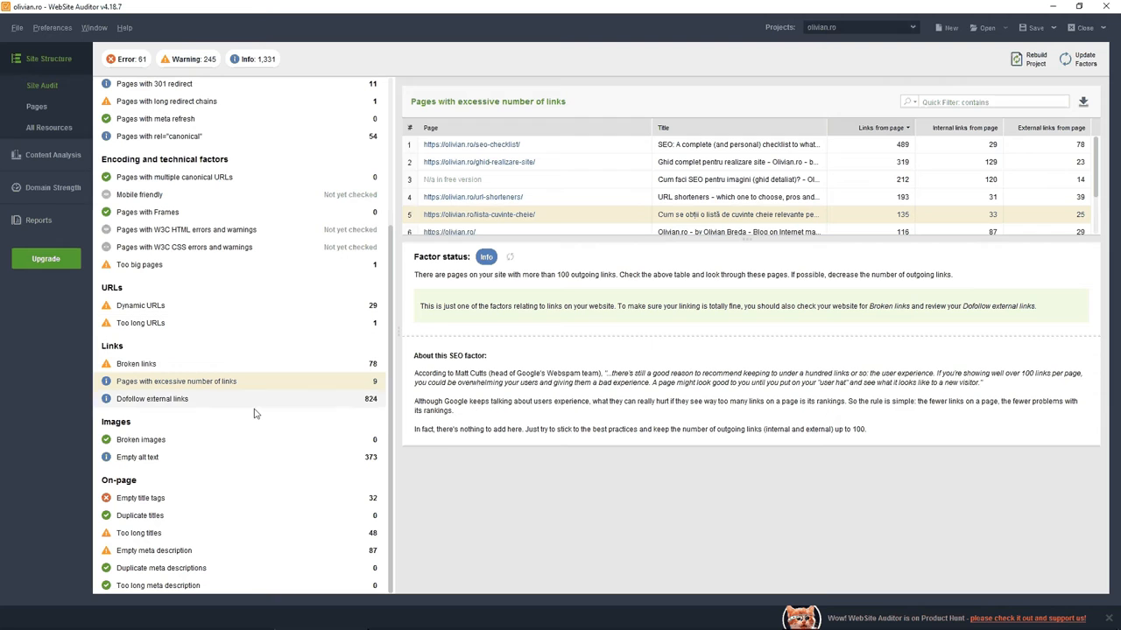
{"action": "left_click", "coordinate": [223, 458]}
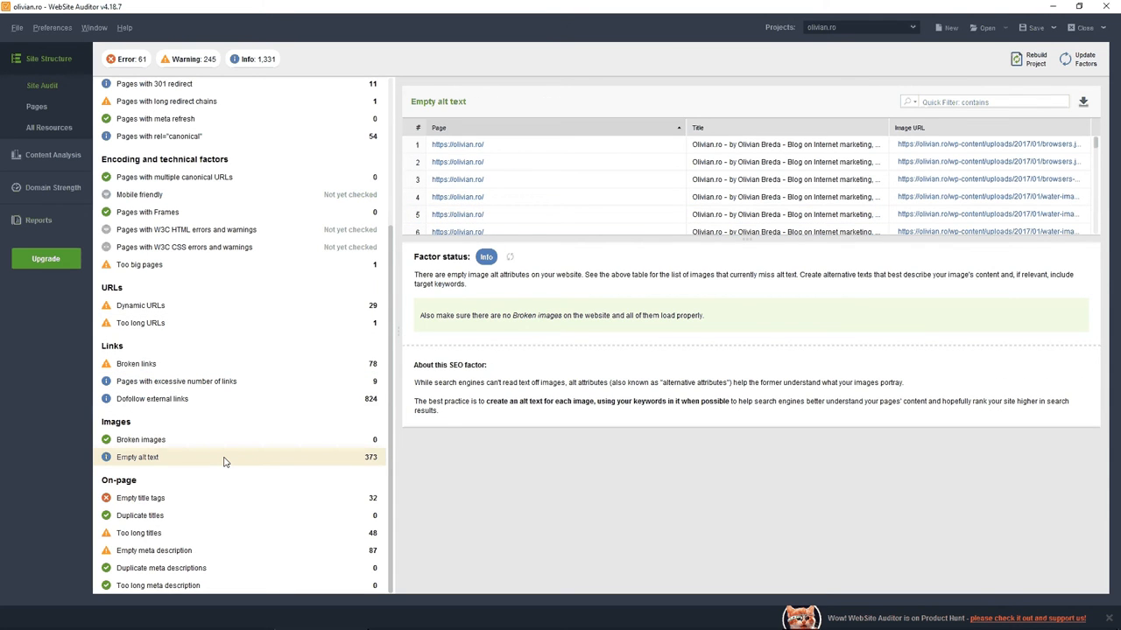
- Review Empty titles, Too long titles with a widened Title column, and Empty meta description
{"action": "left_click", "coordinate": [175, 499]}
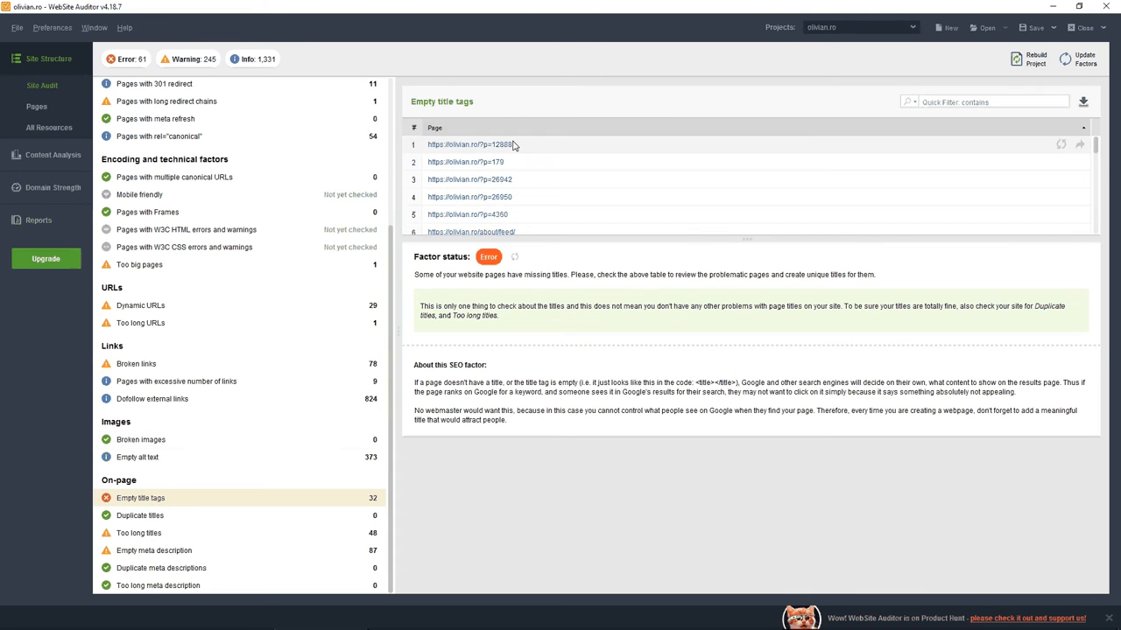
{"action": "left_click", "coordinate": [179, 534]}
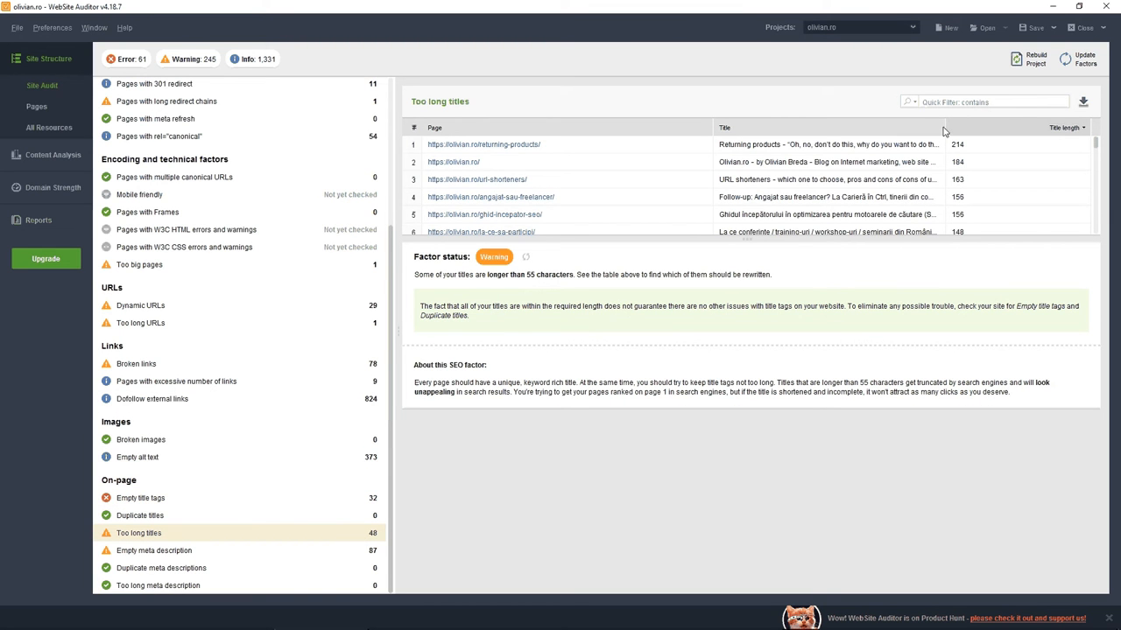
{"action": "left_click_drag", "start_coordinate": [946, 126], "coordinate": [1061, 126]}
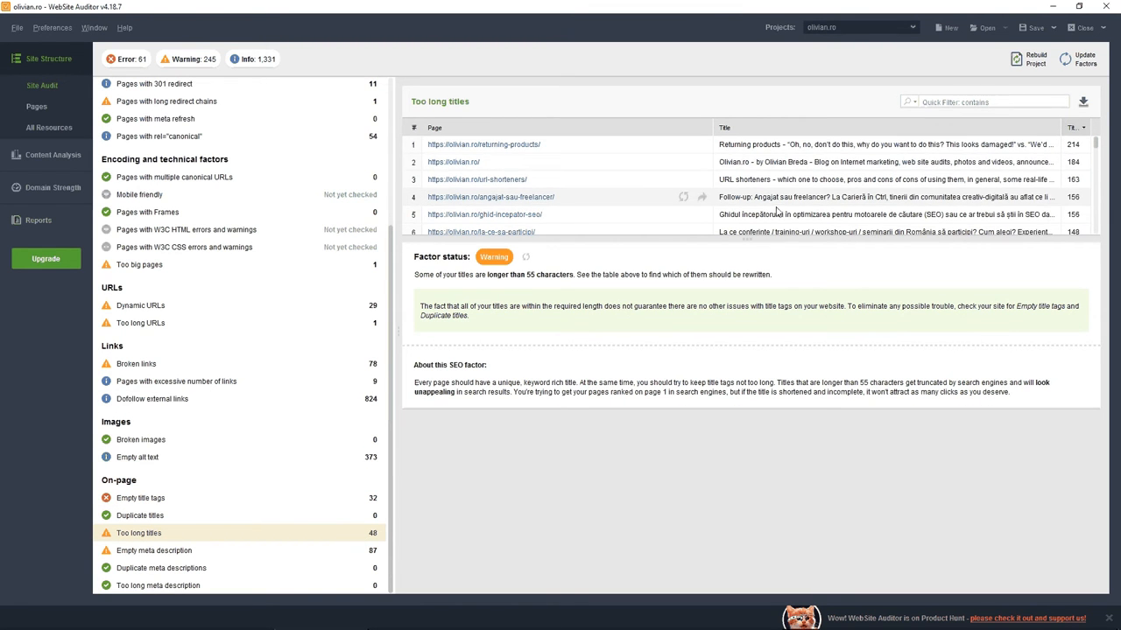
{"action": "left_click", "coordinate": [198, 551]}
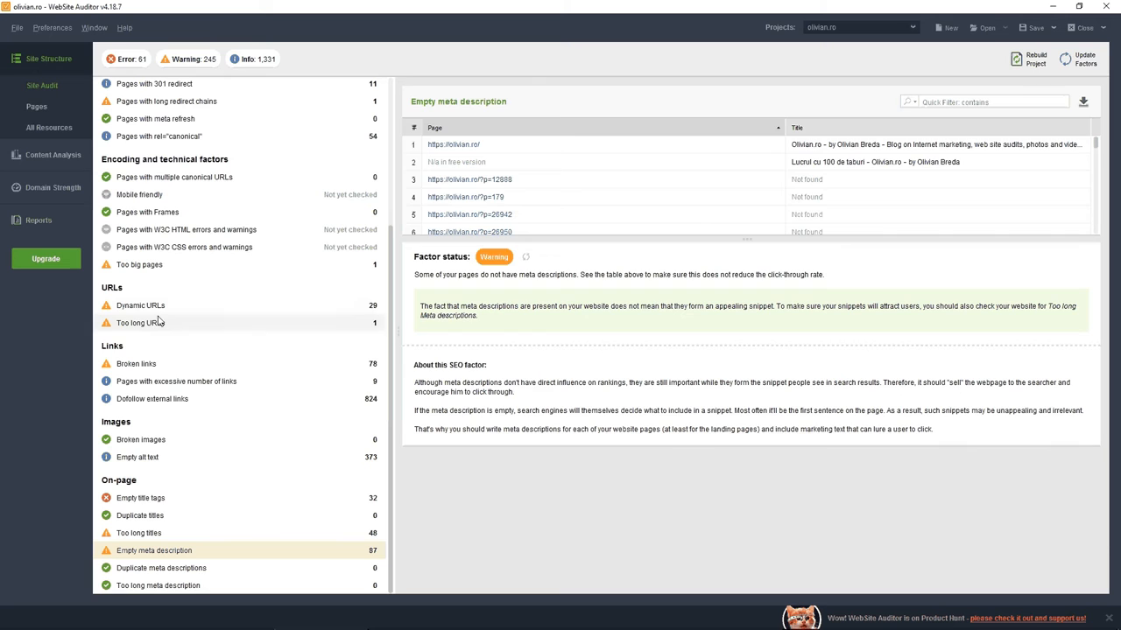
- Browse the Pages table, select the /?p=12888 page, then switch to the All Resources view
{"action": "left_click", "coordinate": [59, 109]}
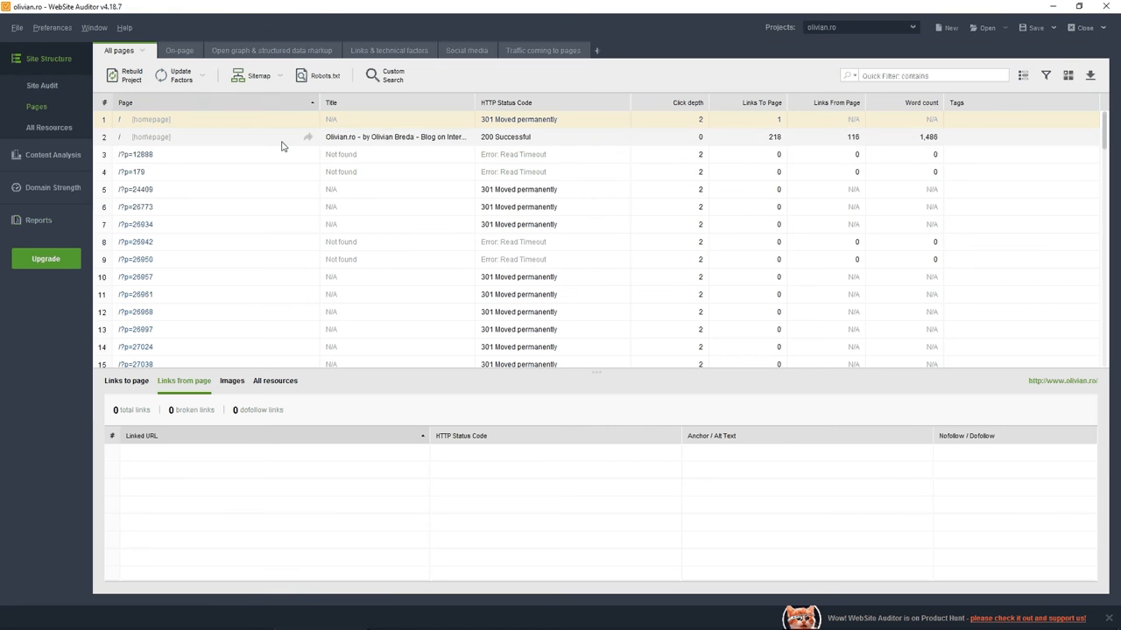
{"action": "scroll", "coordinate": [407, 176], "scroll_direction": "down", "scroll_amount": 5}
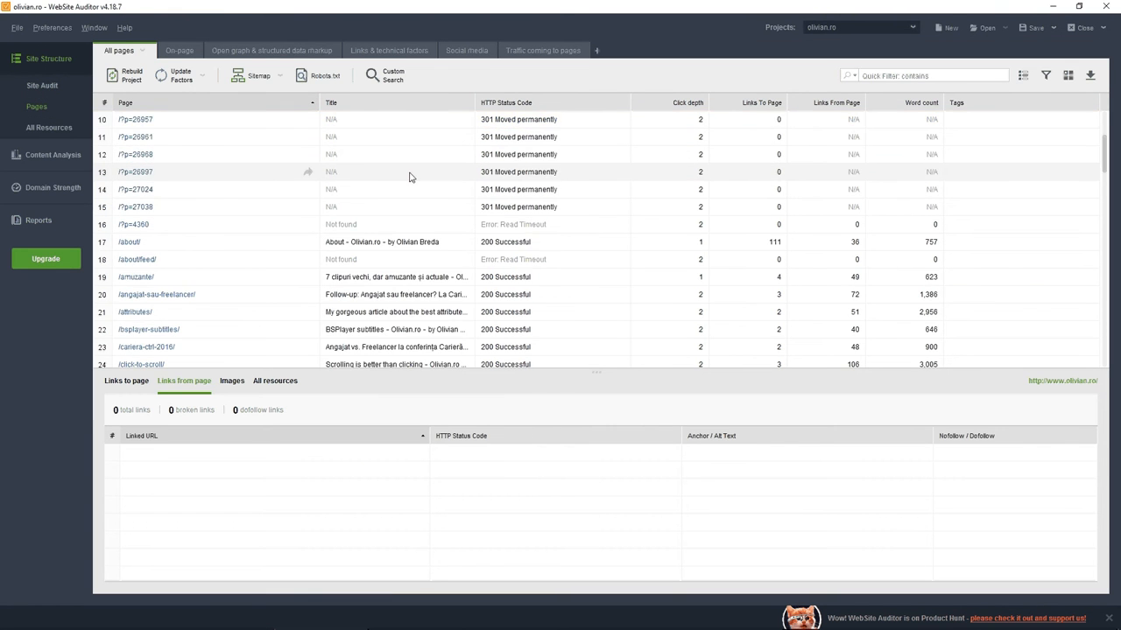
{"action": "scroll", "coordinate": [412, 178], "scroll_direction": "down", "scroll_amount": 5}
{"action": "scroll", "coordinate": [420, 182], "scroll_direction": "down", "scroll_amount": 5}
{"action": "scroll", "coordinate": [435, 189], "scroll_direction": "down", "scroll_amount": 5}
{"action": "scroll", "coordinate": [436, 190], "scroll_direction": "up", "scroll_amount": 5}
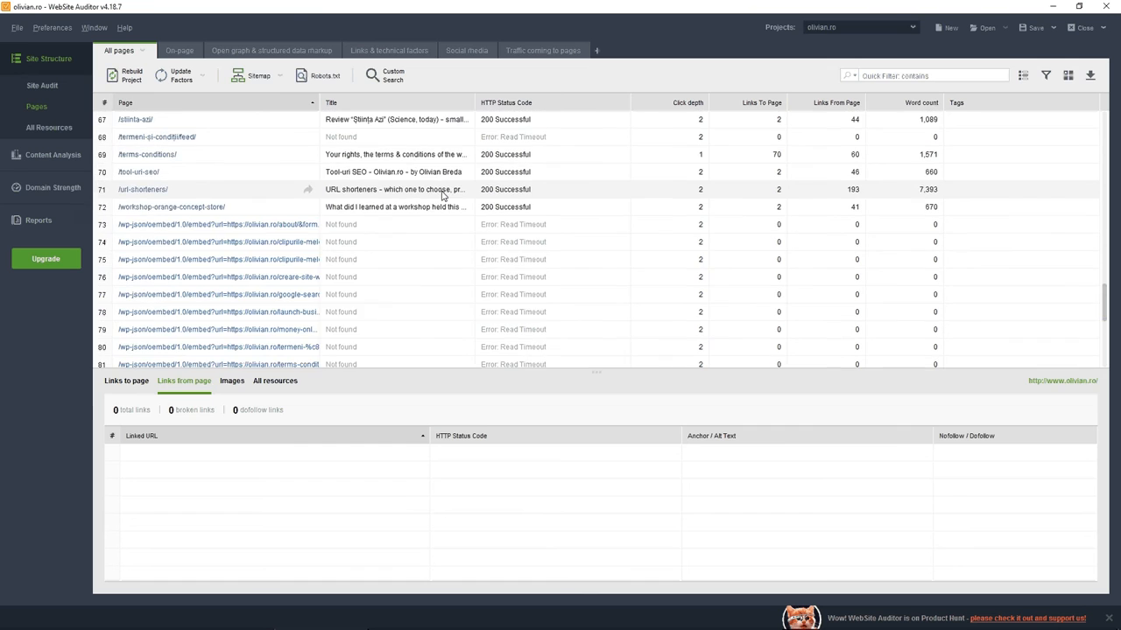
{"action": "scroll", "coordinate": [438, 192], "scroll_direction": "up", "scroll_amount": 5}
{"action": "scroll", "coordinate": [439, 193], "scroll_direction": "up", "scroll_amount": 5}
{"action": "scroll", "coordinate": [443, 196], "scroll_direction": "up", "scroll_amount": 5}
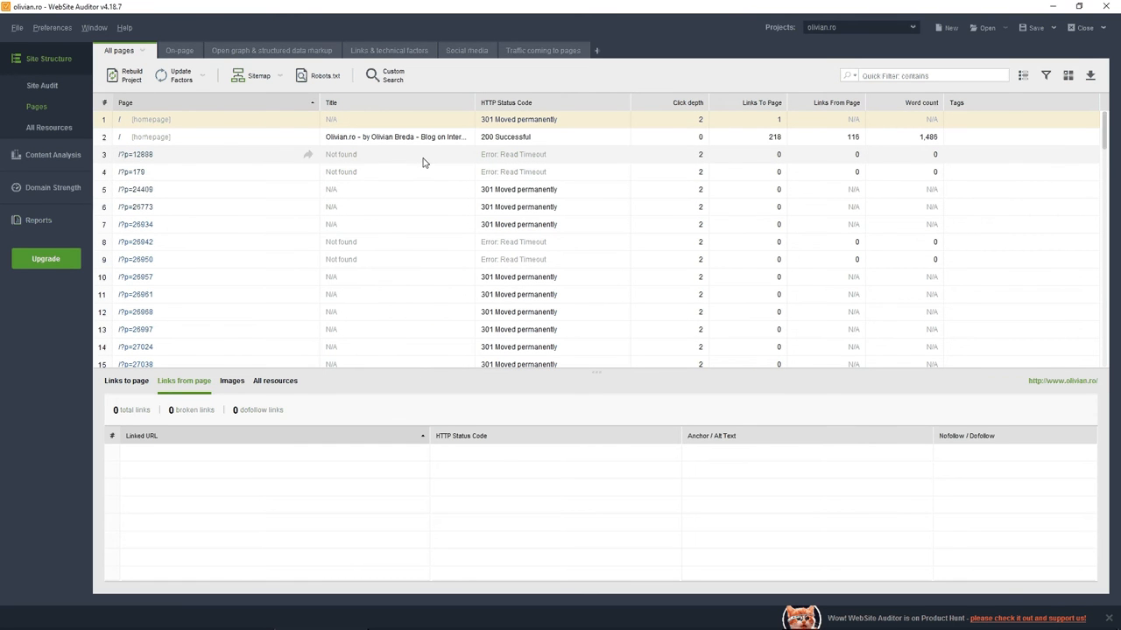
{"action": "left_click", "coordinate": [427, 156]}
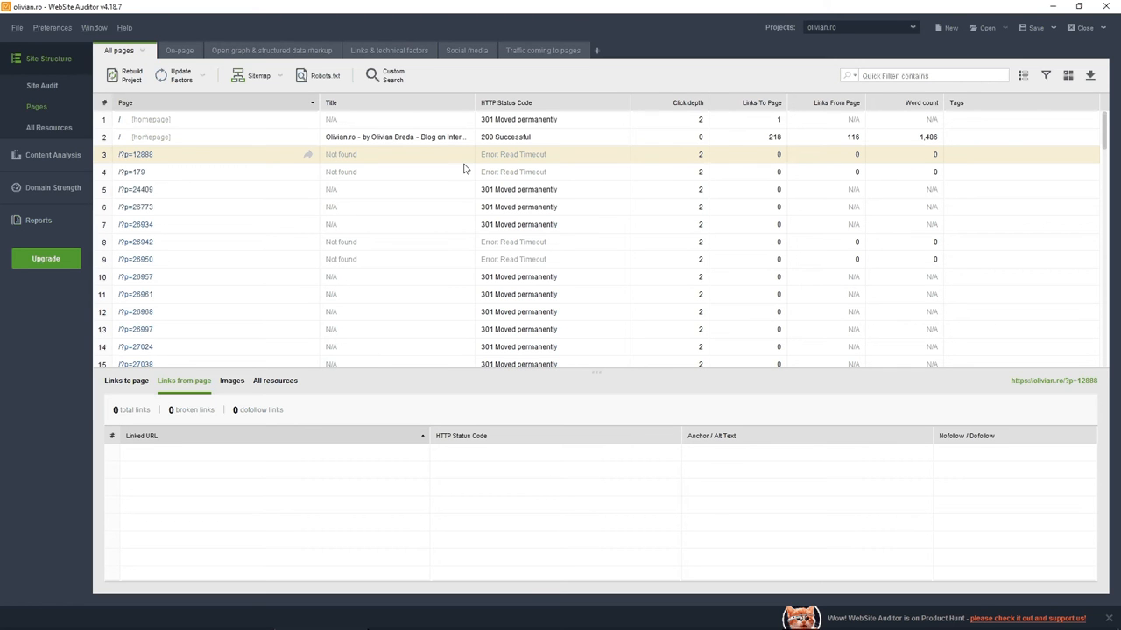
{"action": "scroll", "coordinate": [369, 190], "scroll_direction": "down", "scroll_amount": 3}
{"action": "scroll", "coordinate": [355, 204], "scroll_direction": "down", "scroll_amount": 5}
{"action": "scroll", "coordinate": [357, 207], "scroll_direction": "down", "scroll_amount": 5}
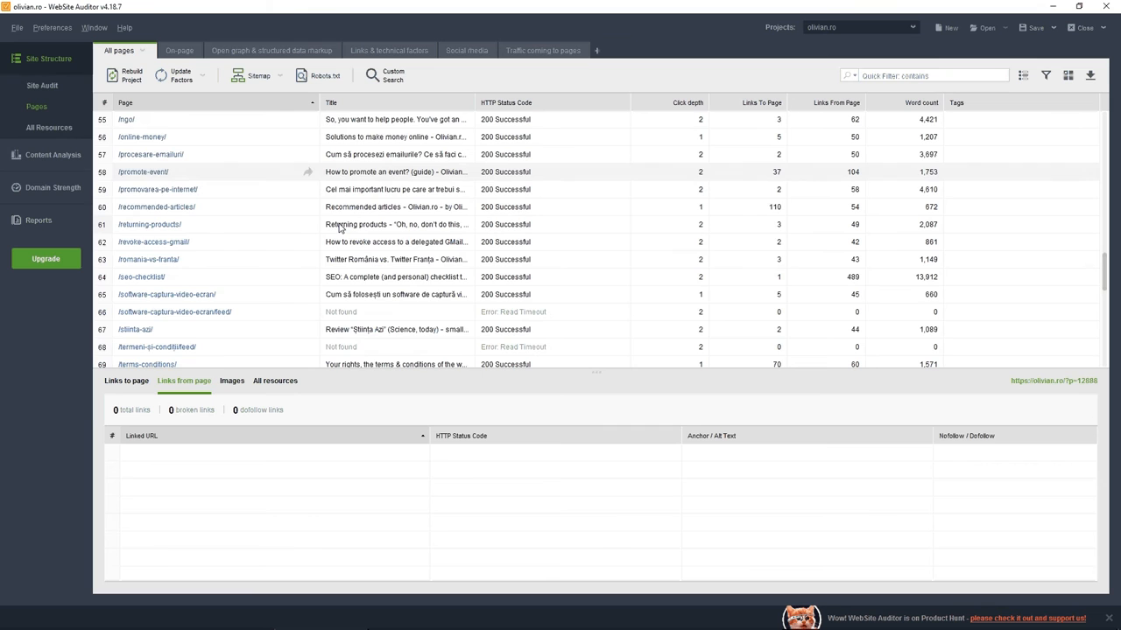
{"action": "scroll", "coordinate": [333, 225], "scroll_direction": "down", "scroll_amount": 6}
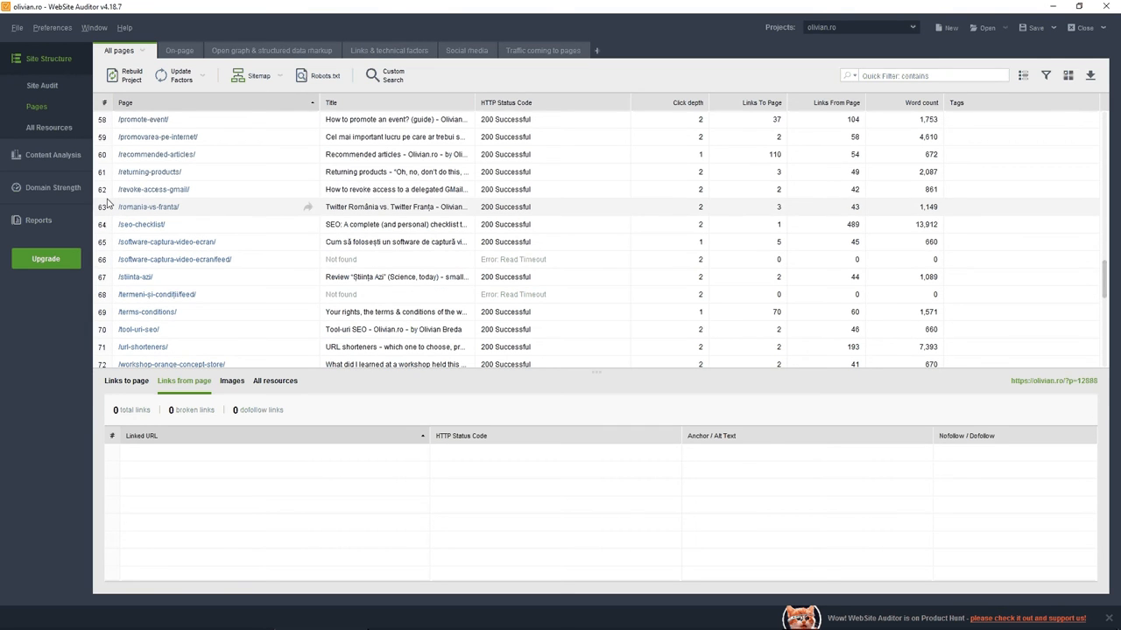
{"action": "left_click", "coordinate": [61, 127]}
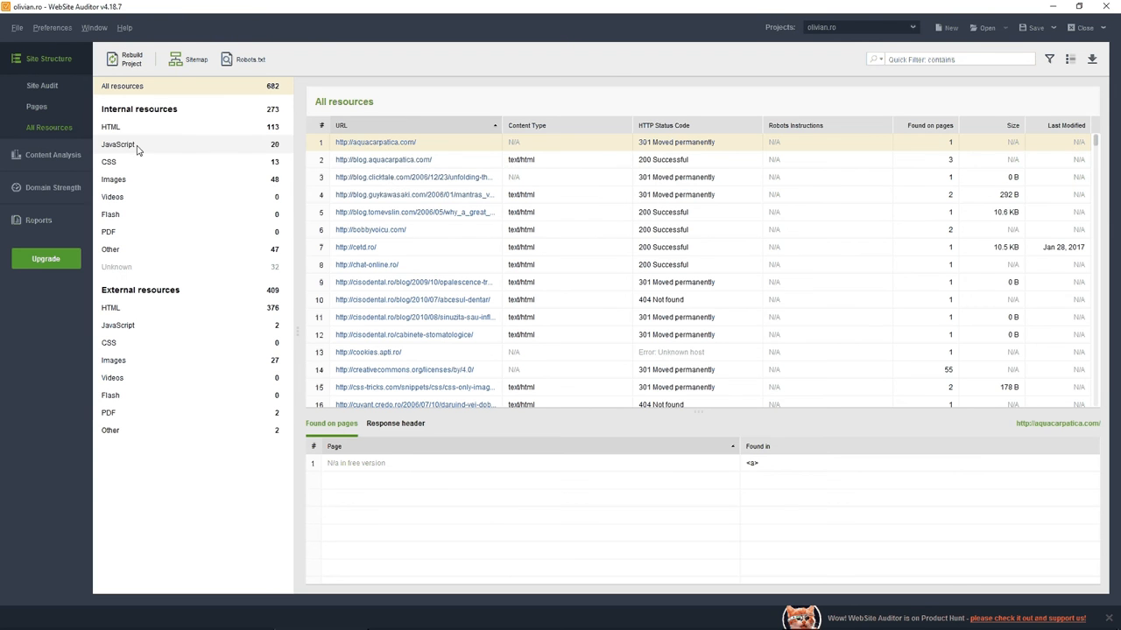
{"action": "scroll", "coordinate": [405, 197], "scroll_direction": "down", "scroll_amount": 12}
{"action": "scroll", "coordinate": [377, 190], "scroll_direction": "down", "scroll_amount": 20}
{"action": "scroll", "coordinate": [470, 178], "scroll_direction": "down", "scroll_amount": 17}
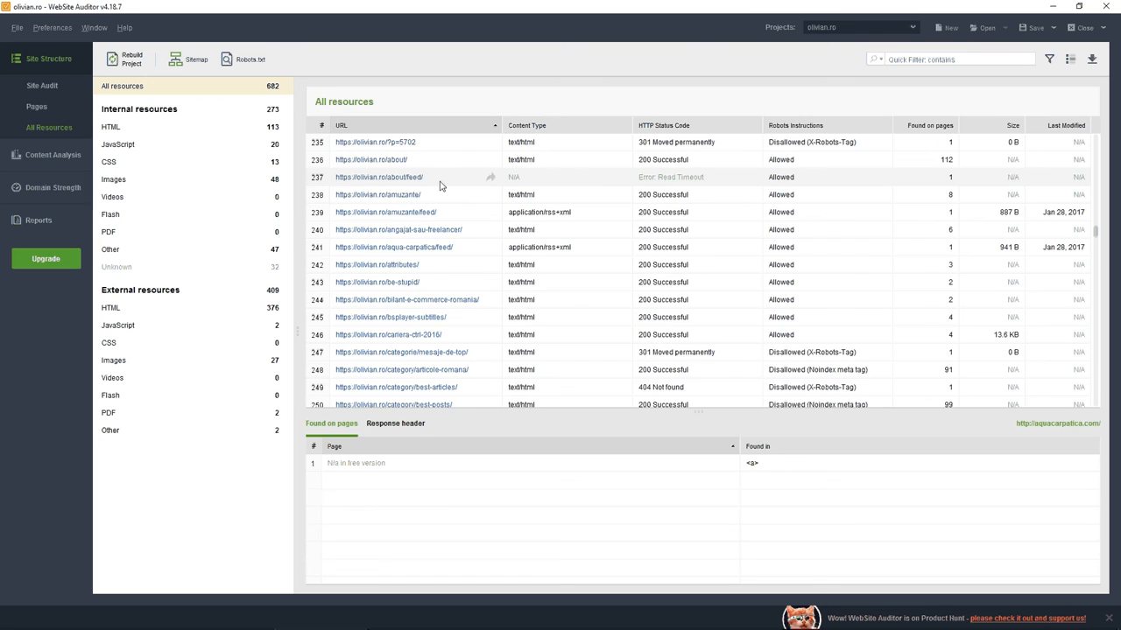
{"action": "scroll", "coordinate": [441, 181], "scroll_direction": "down", "scroll_amount": 16}
{"action": "mouse_move", "coordinate": [1094, 244]}
{"action": "left_mouse_down"}
{"action": "mouse_move", "coordinate": [1105, 414]}
{"action": "mouse_move", "coordinate": [1094, 335]}
{"action": "left_mouse_up"}
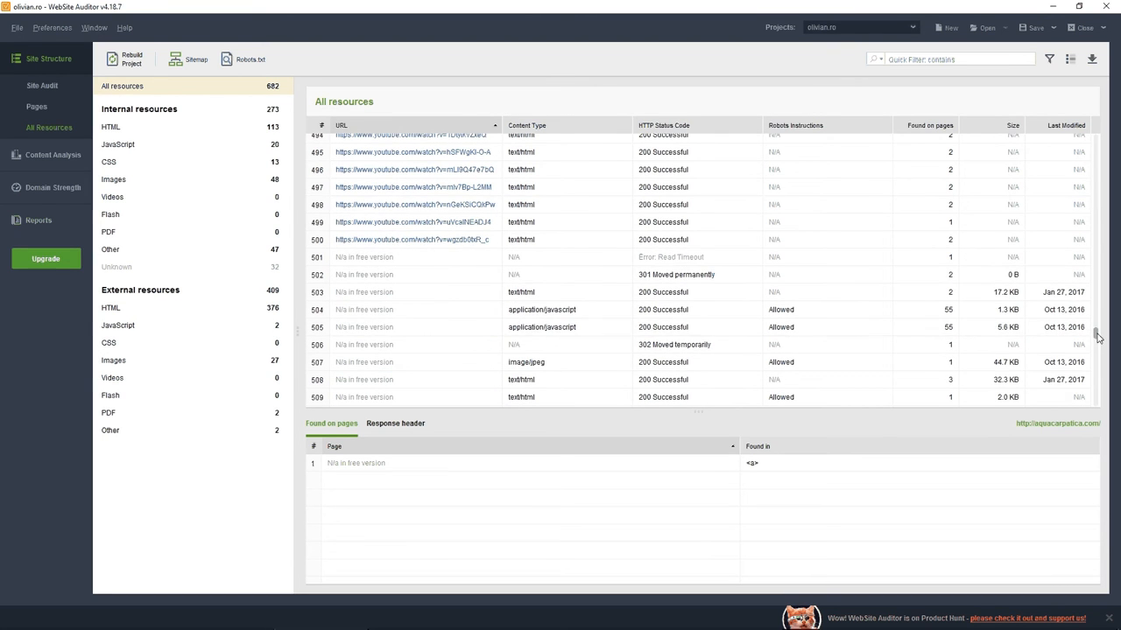
{"action": "left_click_drag", "start_coordinate": [1097, 337], "coordinate": [1095, 140]}
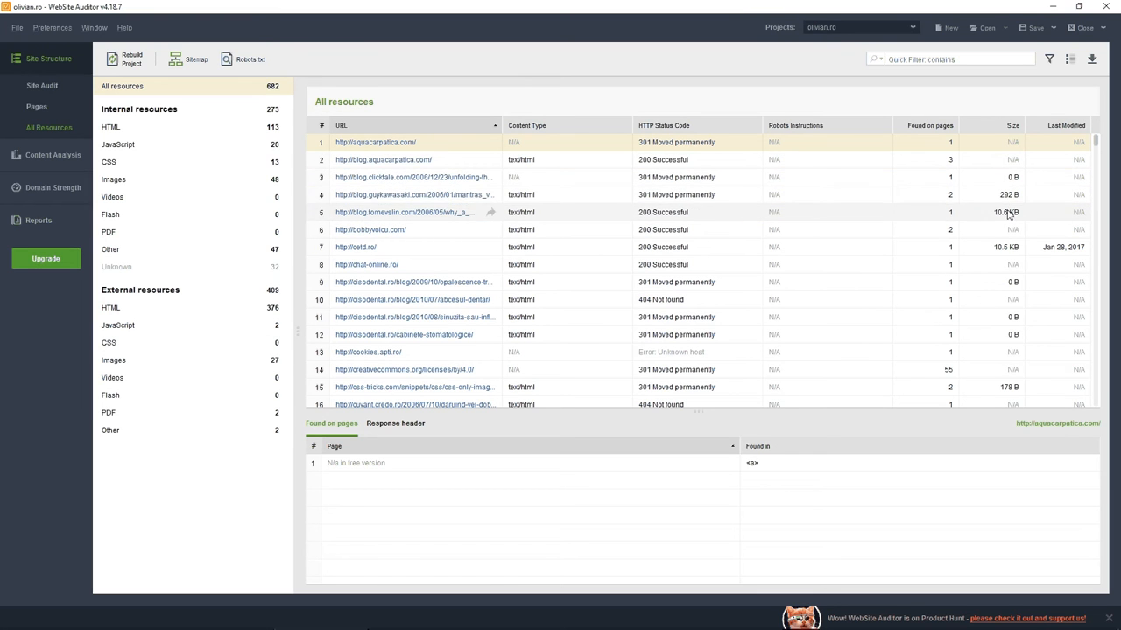
- Check which page links to cetd.ro, then start a single-page content audit
{"action": "left_click", "coordinate": [1013, 250]}
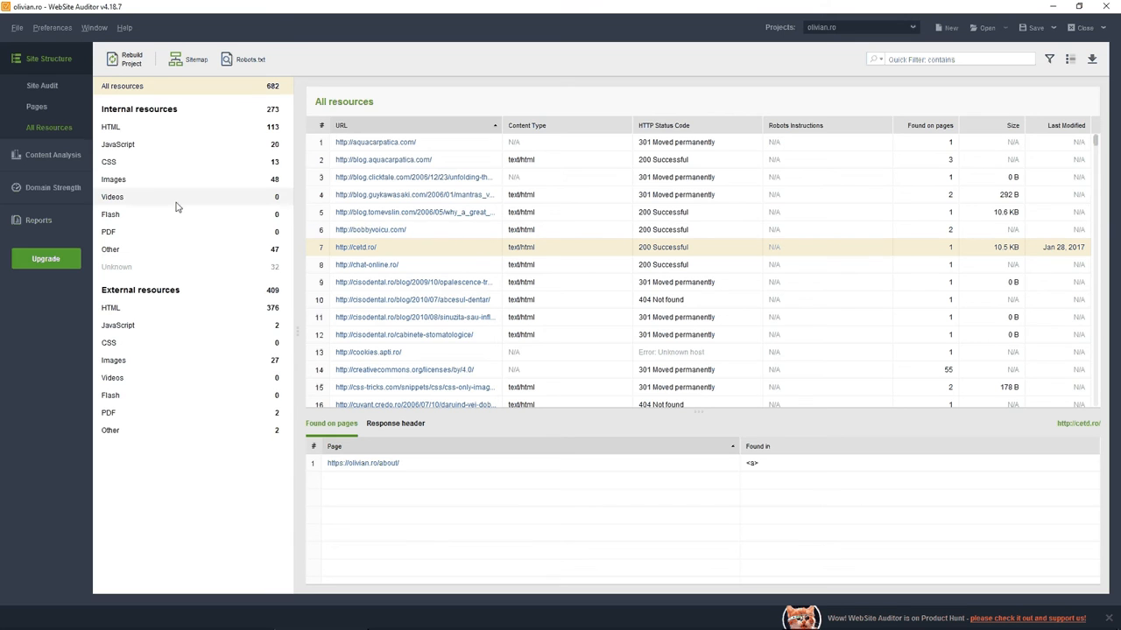
{"action": "left_click", "coordinate": [62, 155]}
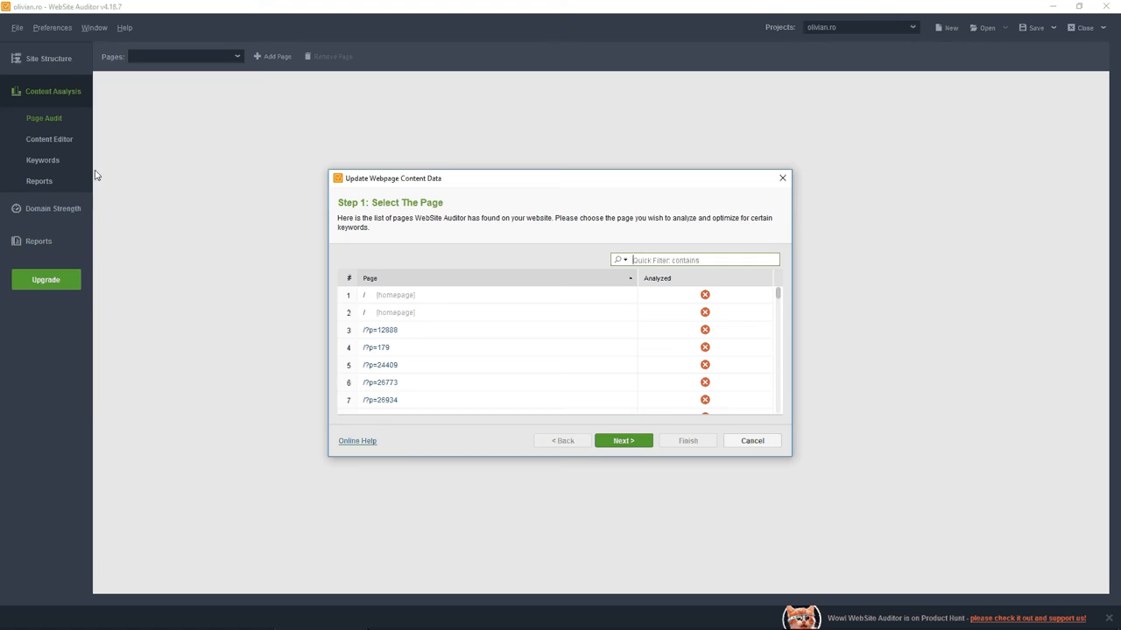
{"action": "mouse_move", "coordinate": [490, 330]}
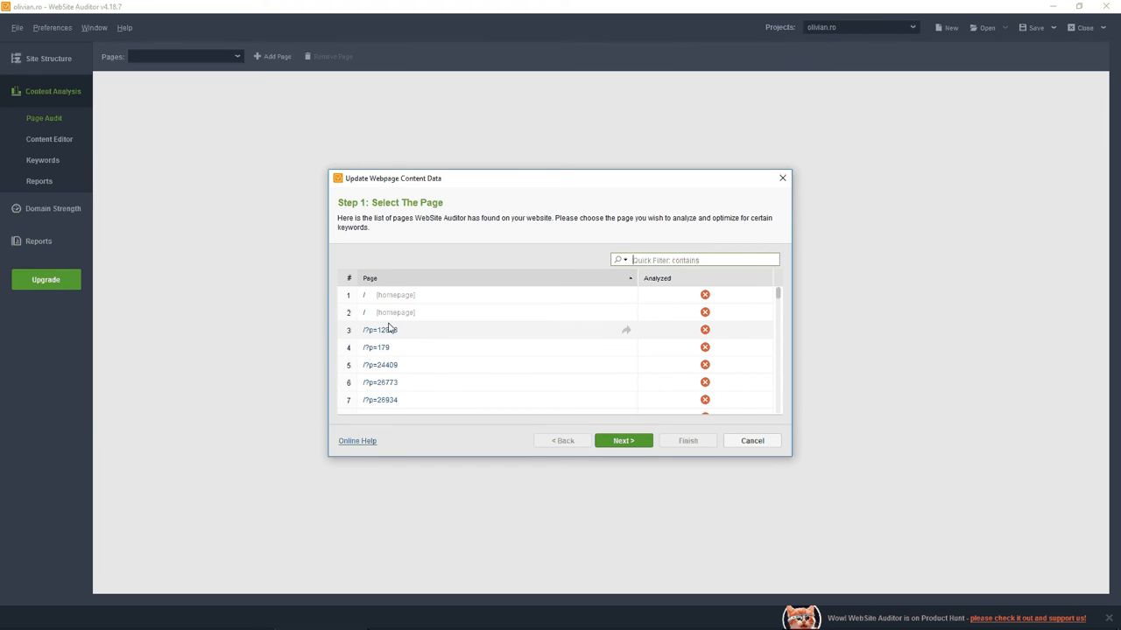
- Choose the /cum-sa-obtii-linkuri-cateva-sfaturi/ page and enter keywords 'links' and 'linkuri' for it
{"action": "left_click", "coordinate": [391, 332]}
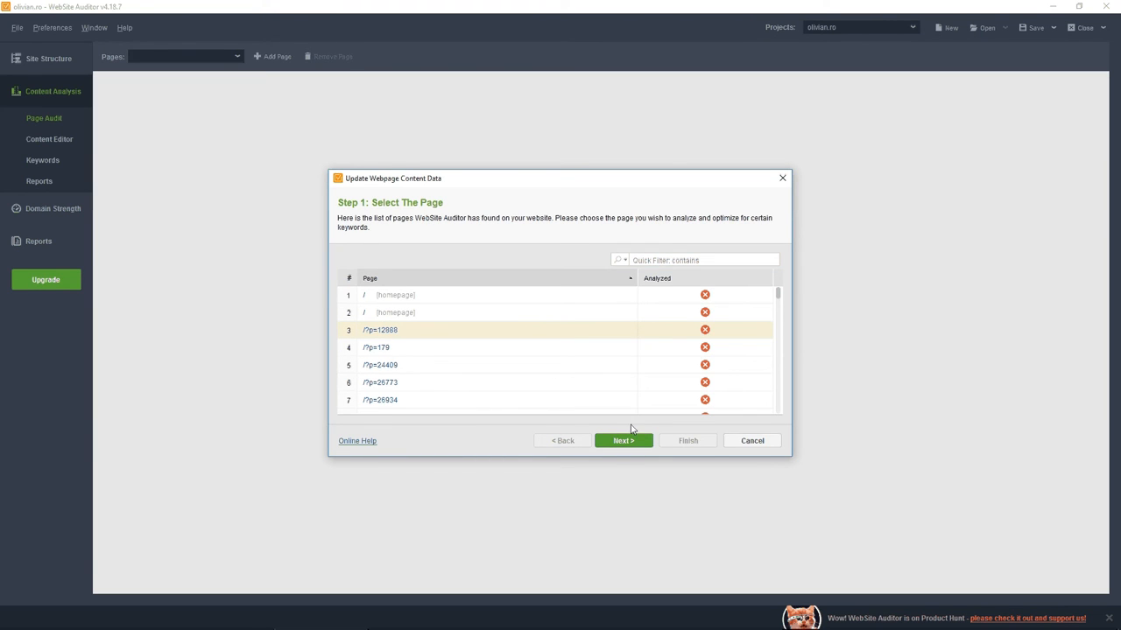
{"action": "left_click_drag", "start_coordinate": [777, 293], "coordinate": [778, 331]}
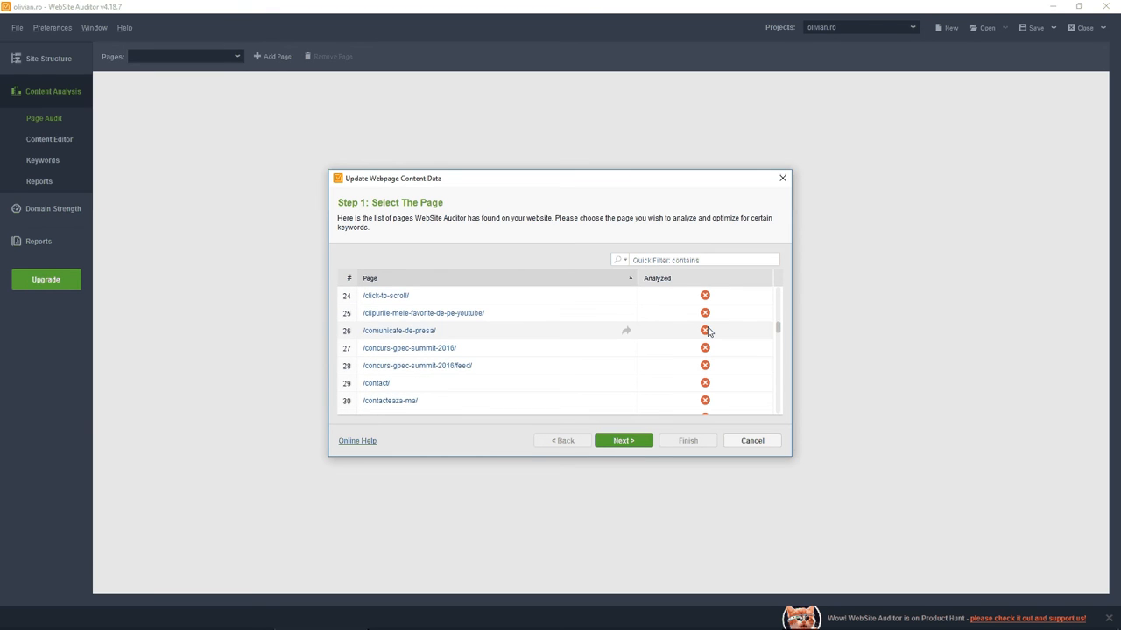
{"action": "mouse_move", "coordinate": [438, 366]}
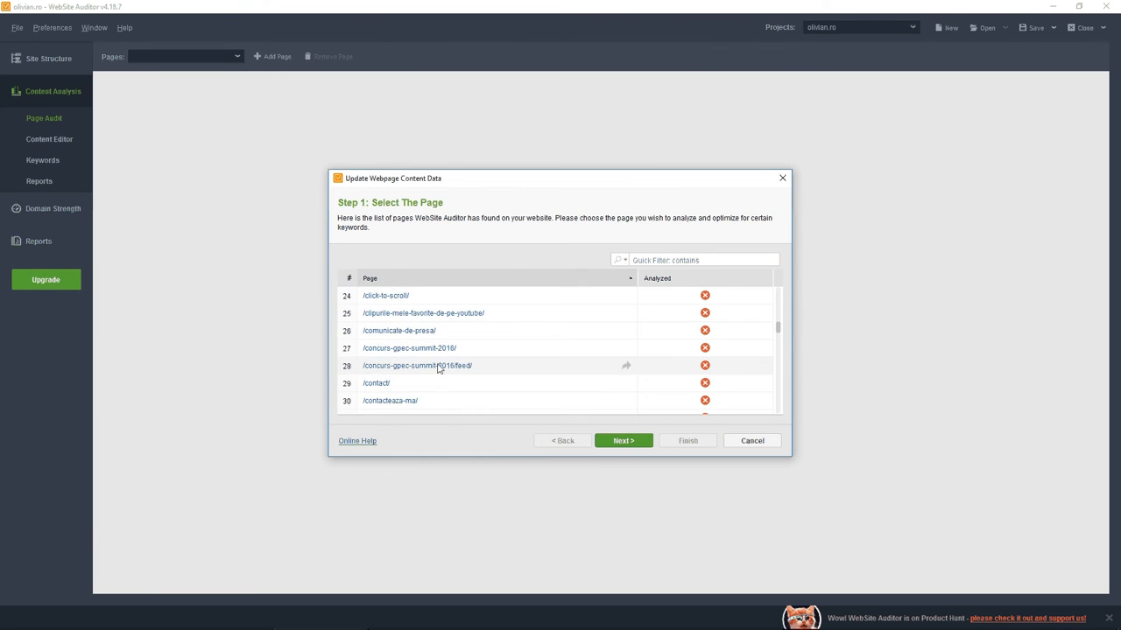
{"action": "scroll", "coordinate": [446, 357], "scroll_direction": "down", "scroll_amount": 1}
{"action": "scroll", "coordinate": [446, 357], "scroll_direction": "down", "scroll_amount": 3}
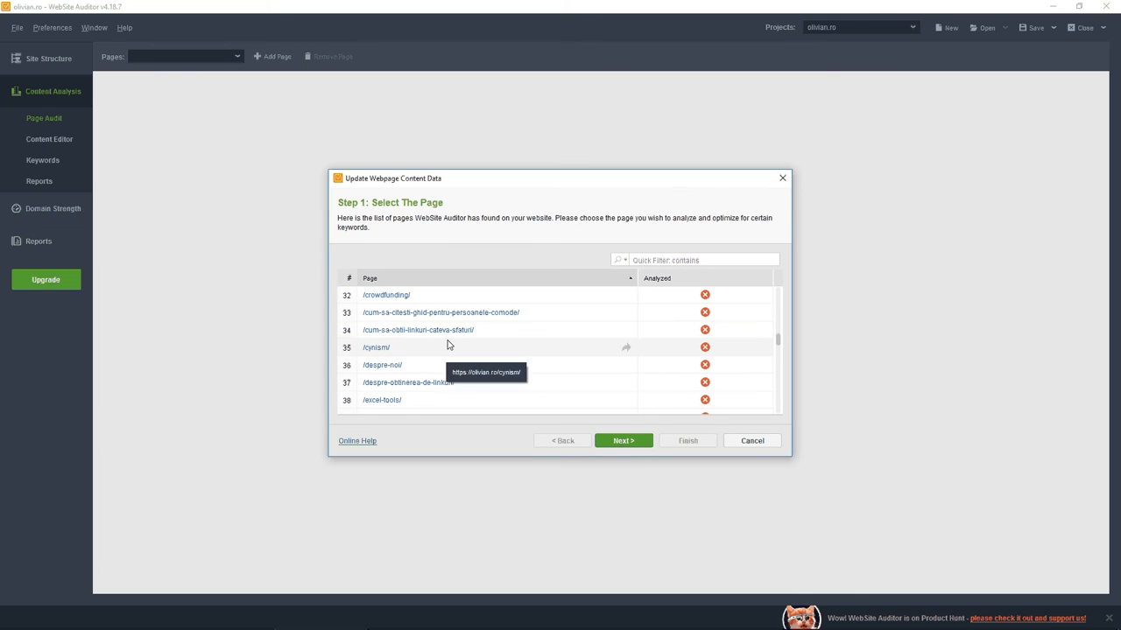
{"action": "left_click", "coordinate": [467, 334]}
{"action": "left_click", "coordinate": [623, 441]}
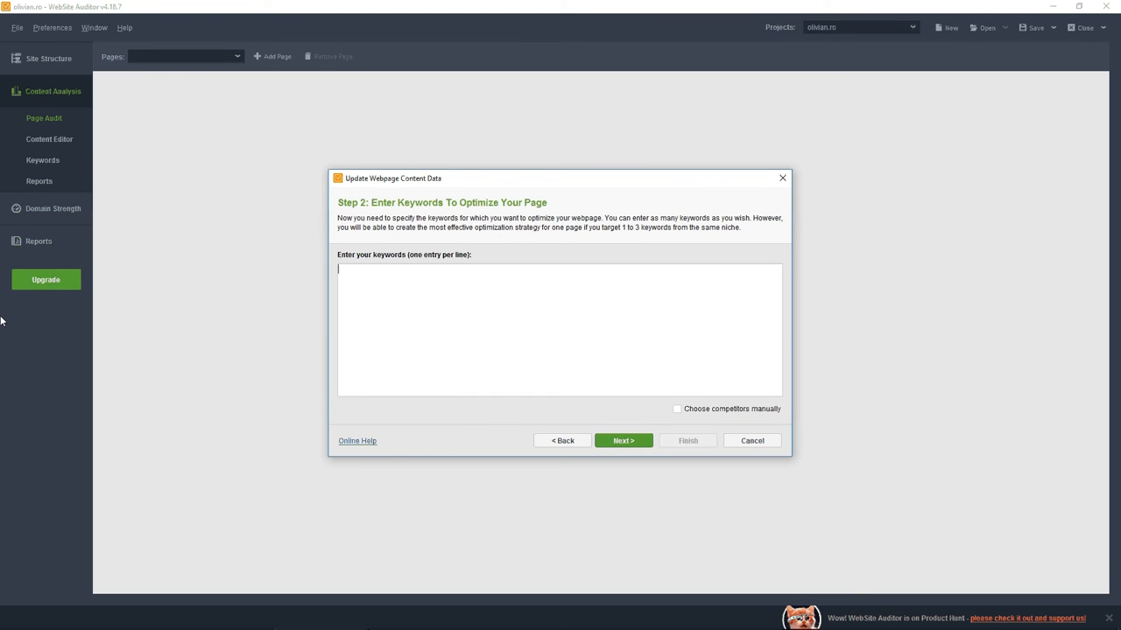
{"action": "type", "text": "links"}
{"action": "key", "text": "Return"}
{"action": "type", "text": "linkuri"}
{"action": "left_click", "coordinate": [625, 443]}
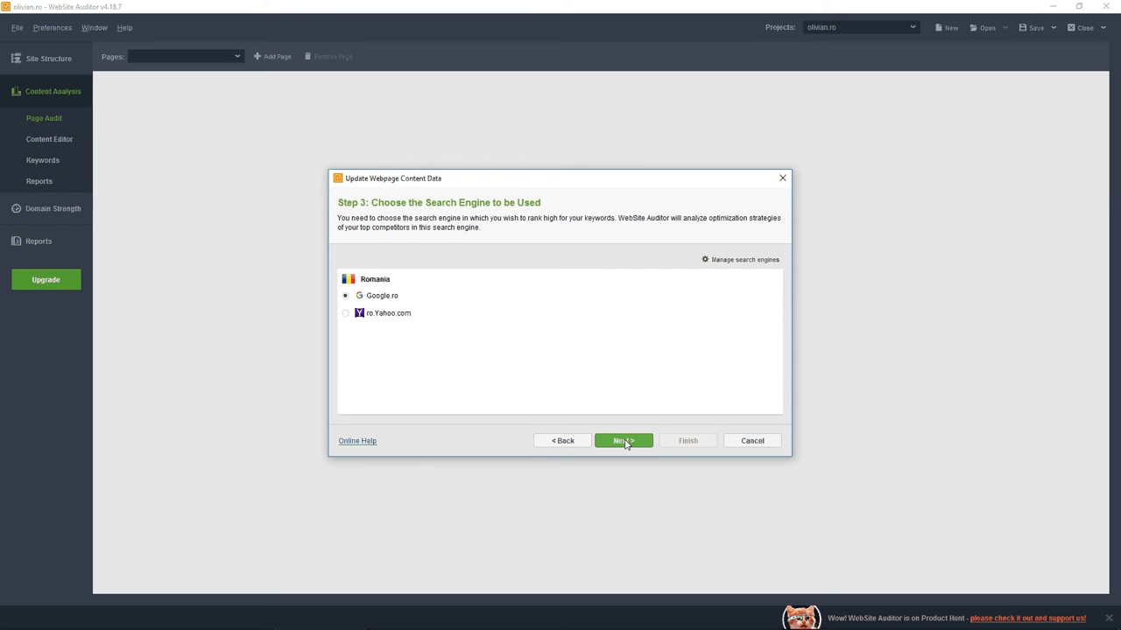
- Collect optimization data from Google.ro, passing two CAPTCHAs, to get the 62.4% page audit score
{"action": "left_click", "coordinate": [624, 441]}
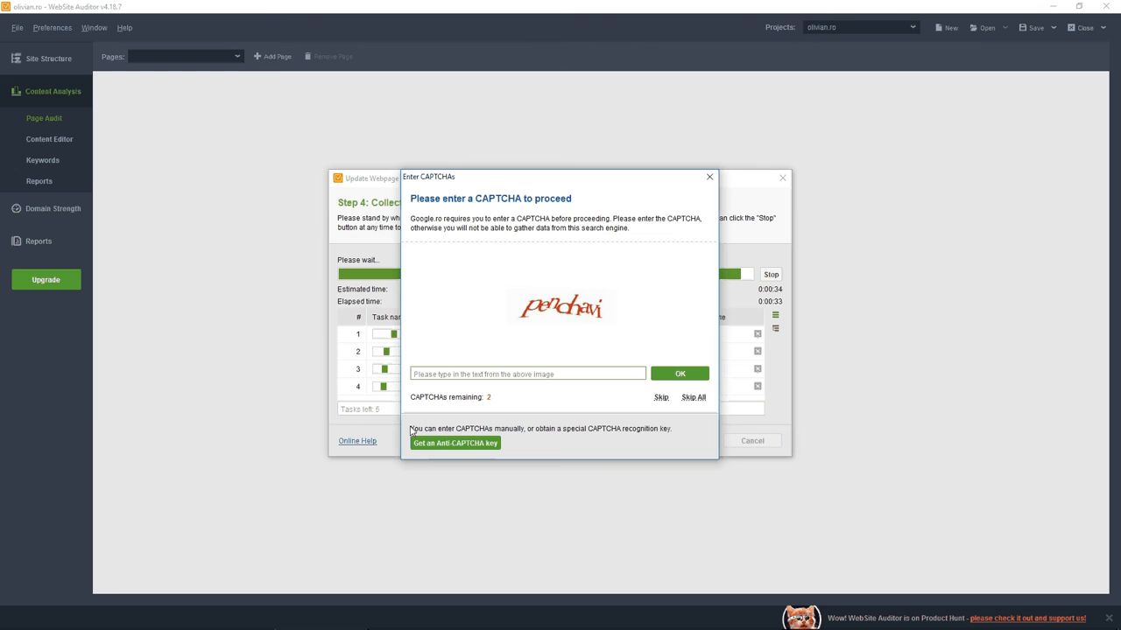
{"action": "type", "text": "penchavi"}
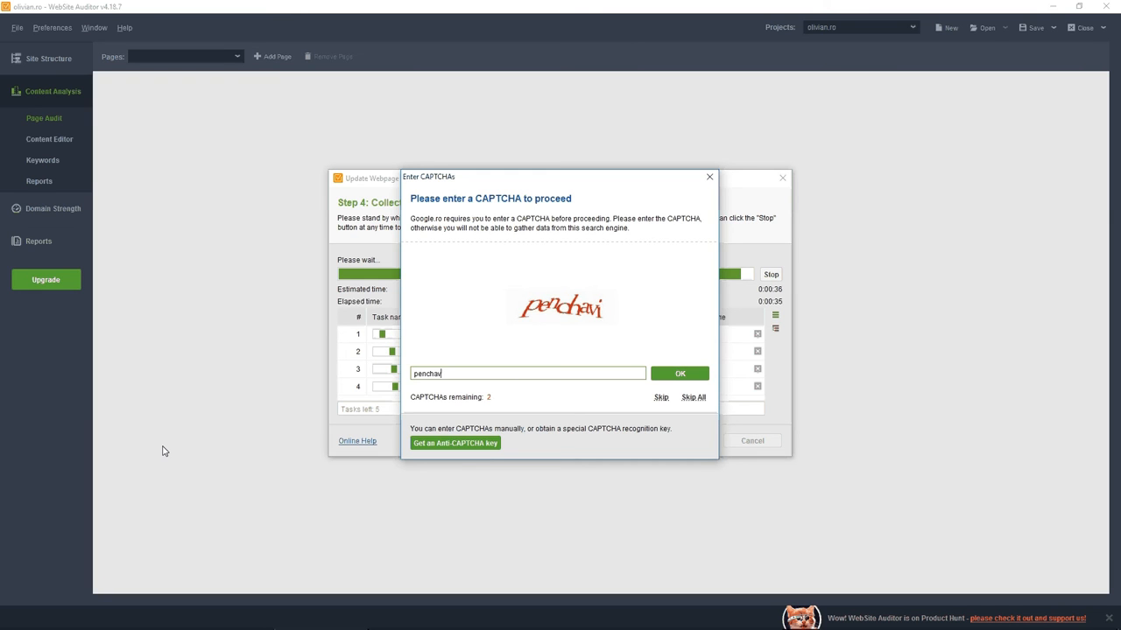
{"action": "key", "text": "Return"}
{"action": "type", "text": "jec"}
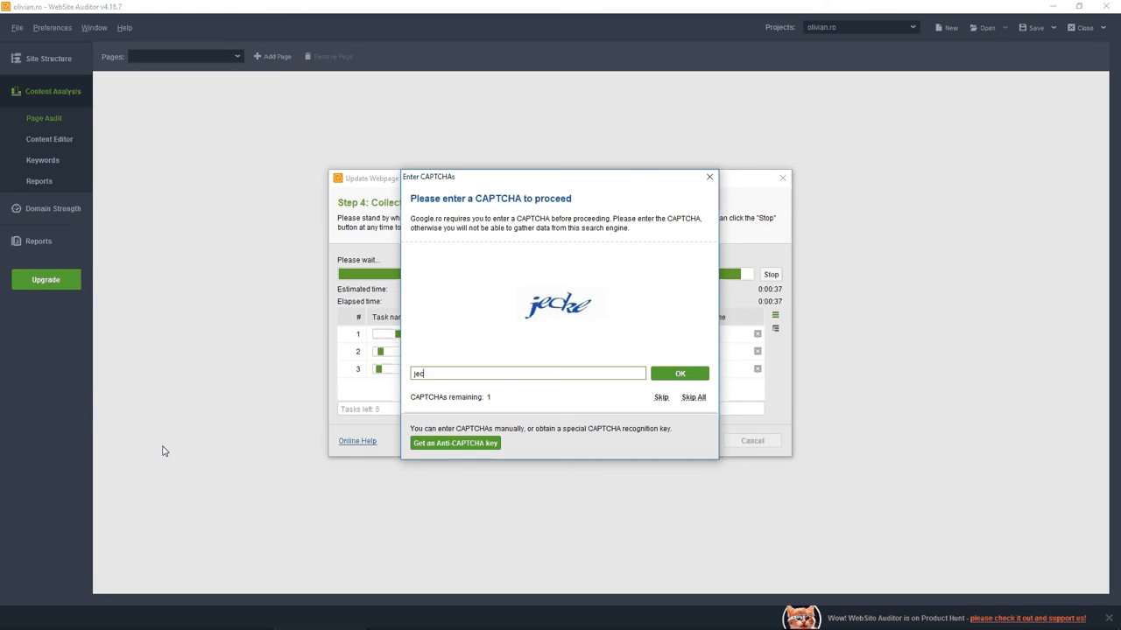
{"action": "type", "text": "ke"}
{"action": "key", "text": "Return"}
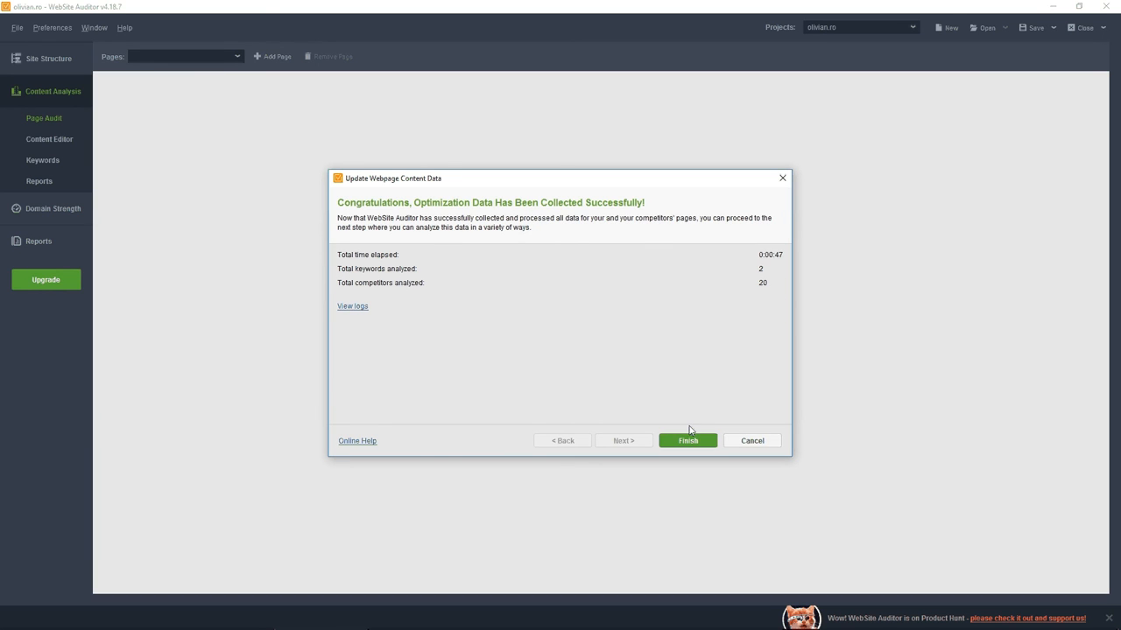
{"action": "left_click", "coordinate": [690, 442]}
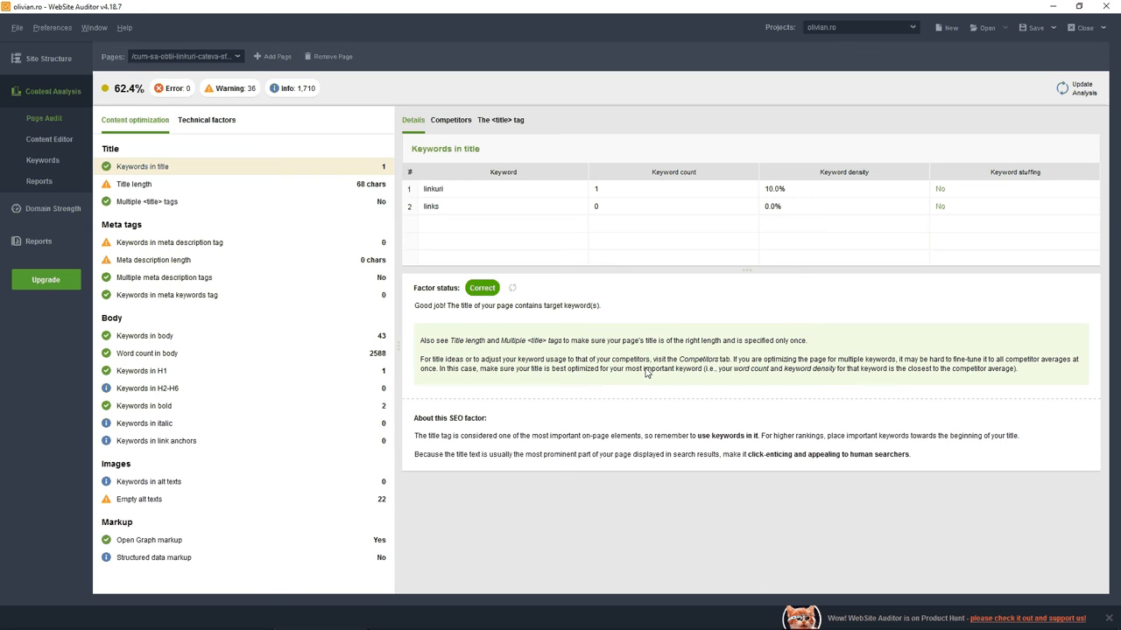
- Review the title length, multiple title tags, meta description and meta keywords factors
{"action": "left_click", "coordinate": [252, 189]}
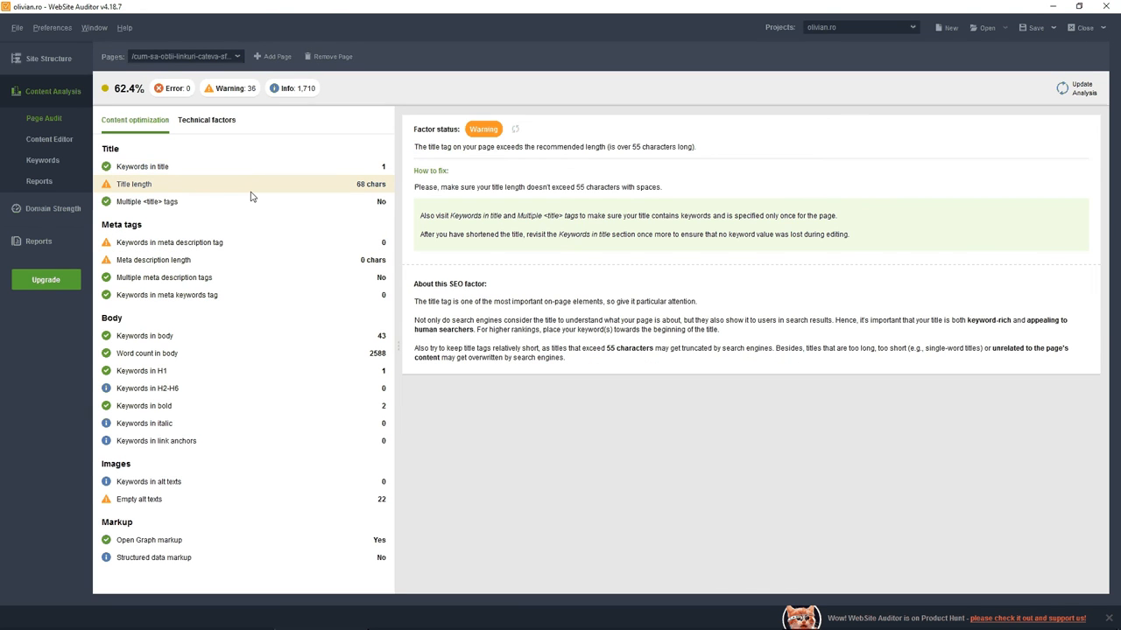
{"action": "left_click", "coordinate": [251, 201]}
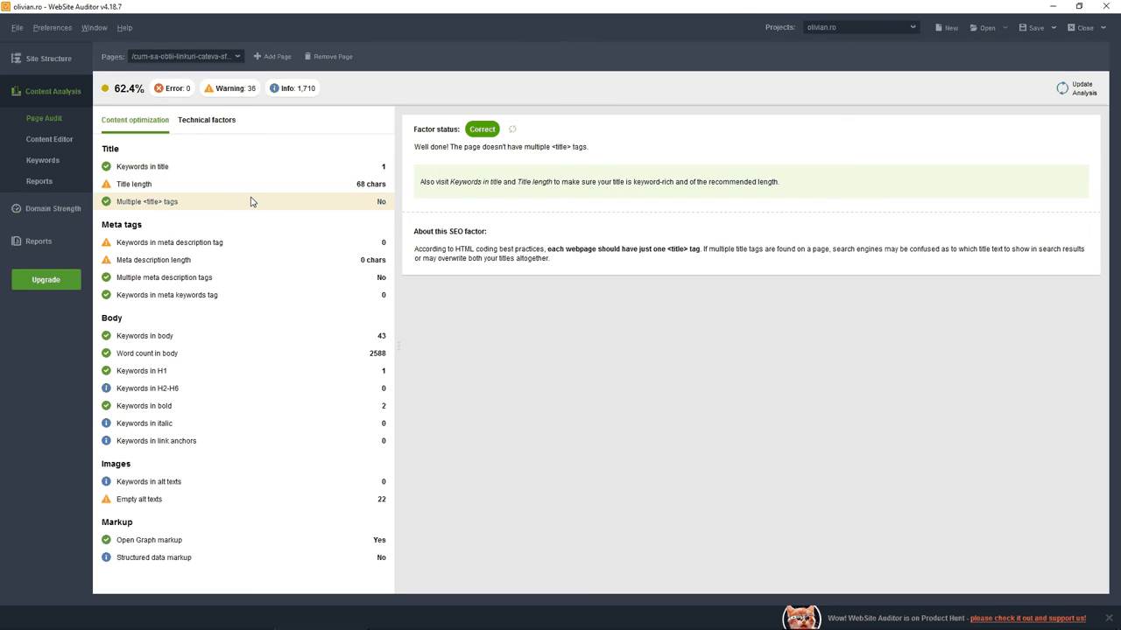
{"action": "left_click", "coordinate": [235, 248]}
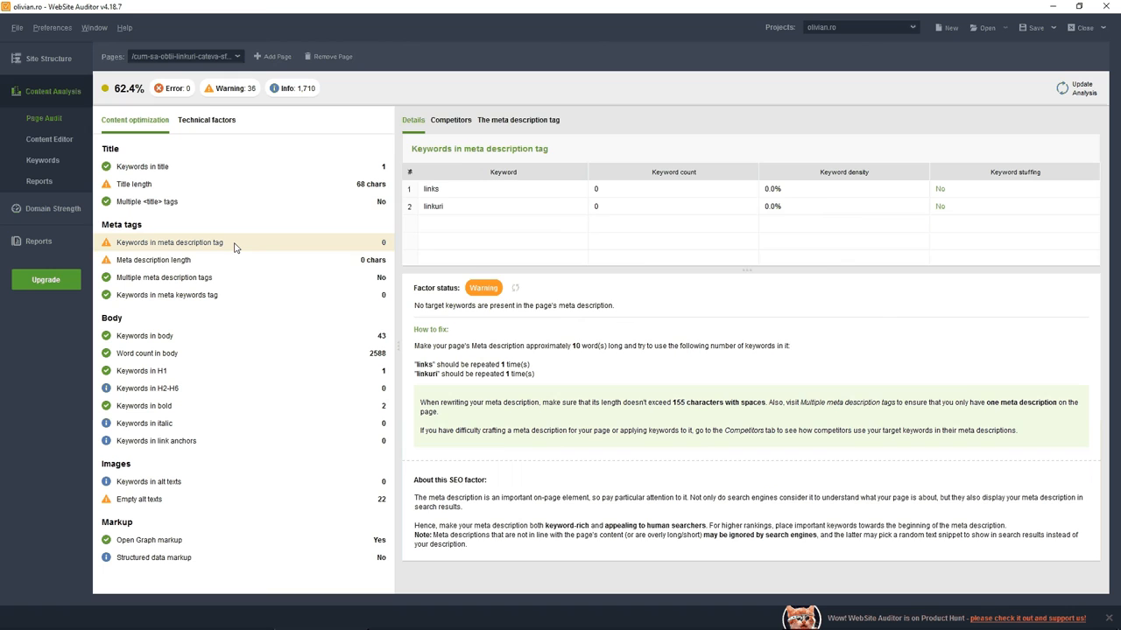
{"action": "left_click", "coordinate": [236, 260]}
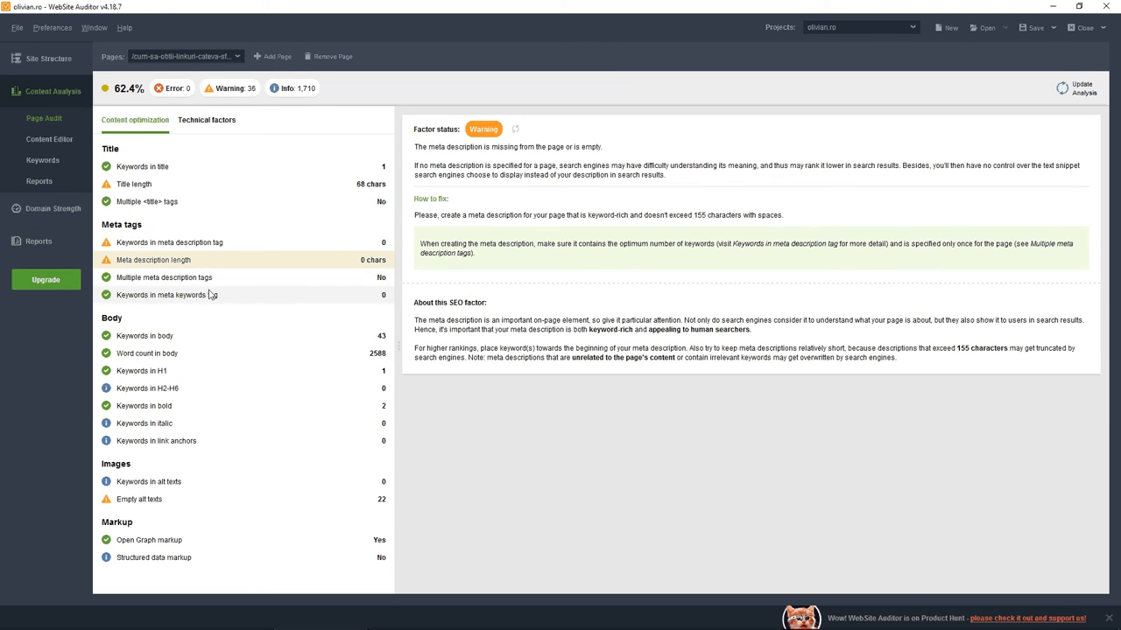
{"action": "left_click", "coordinate": [210, 298]}
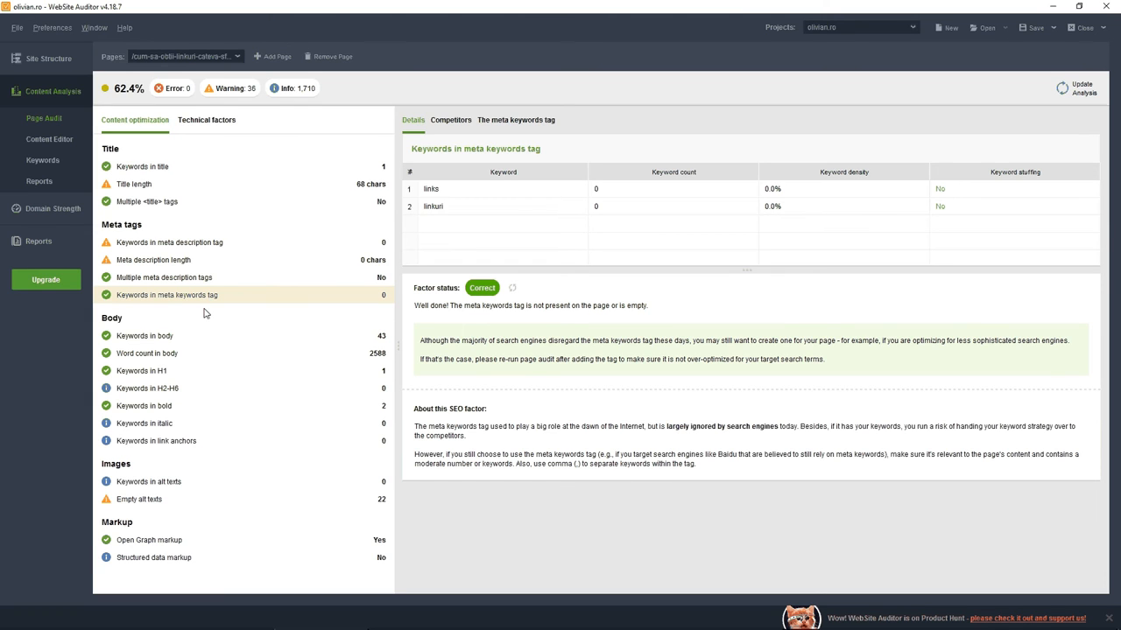
- Review body keywords, word count, H1, H2-H6 and bold-text factors, then move to the content editor
{"action": "left_click", "coordinate": [186, 341]}
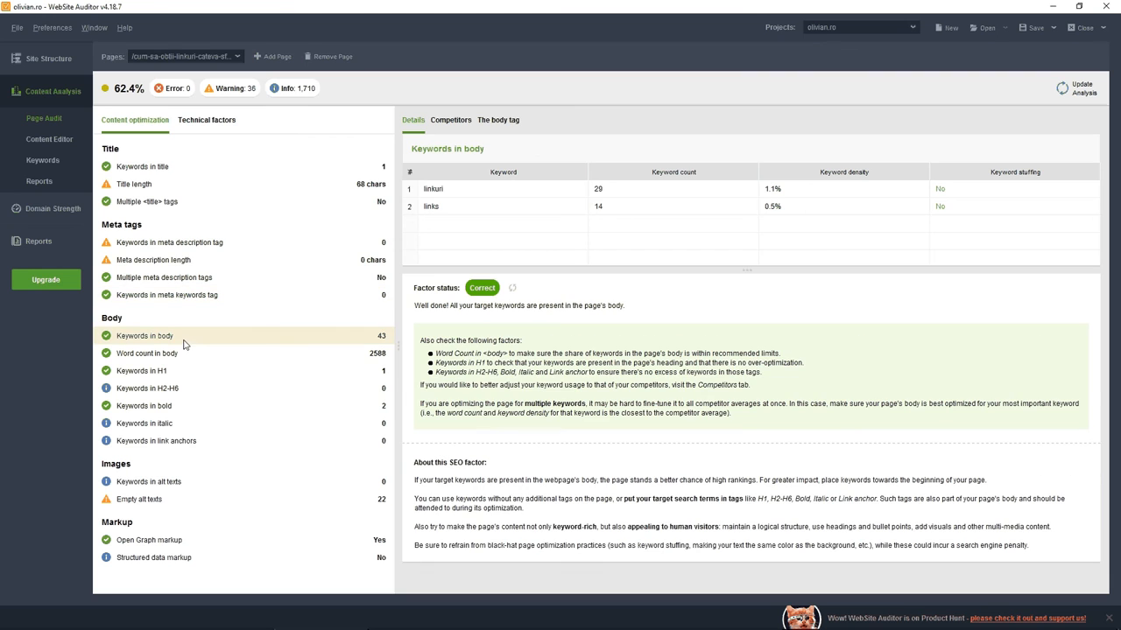
{"action": "left_click", "coordinate": [229, 356]}
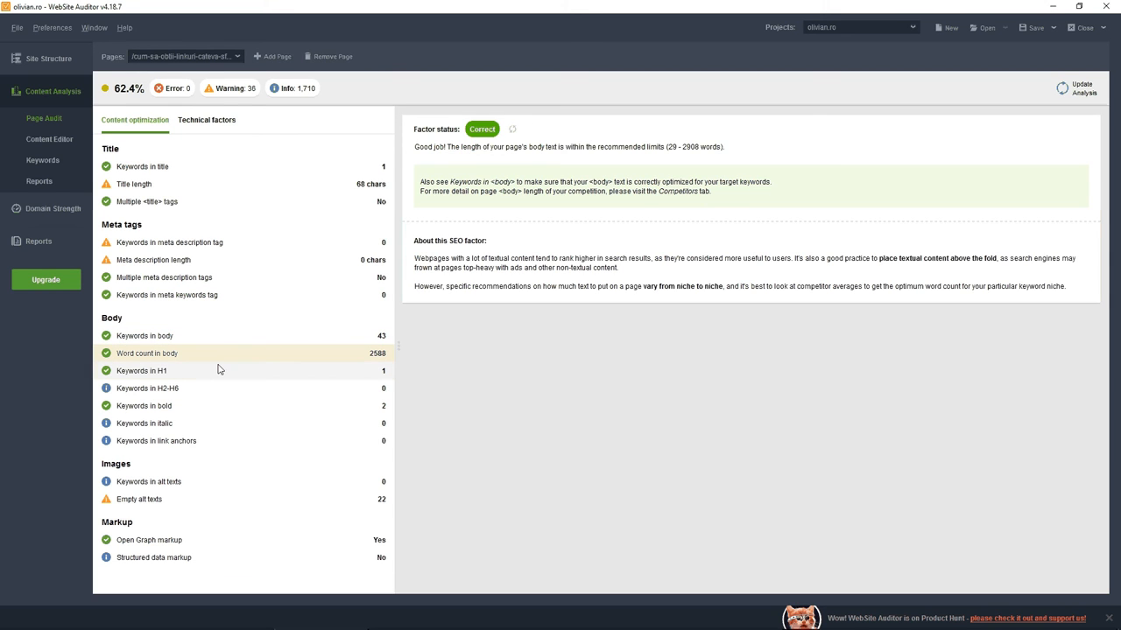
{"action": "left_click", "coordinate": [219, 370]}
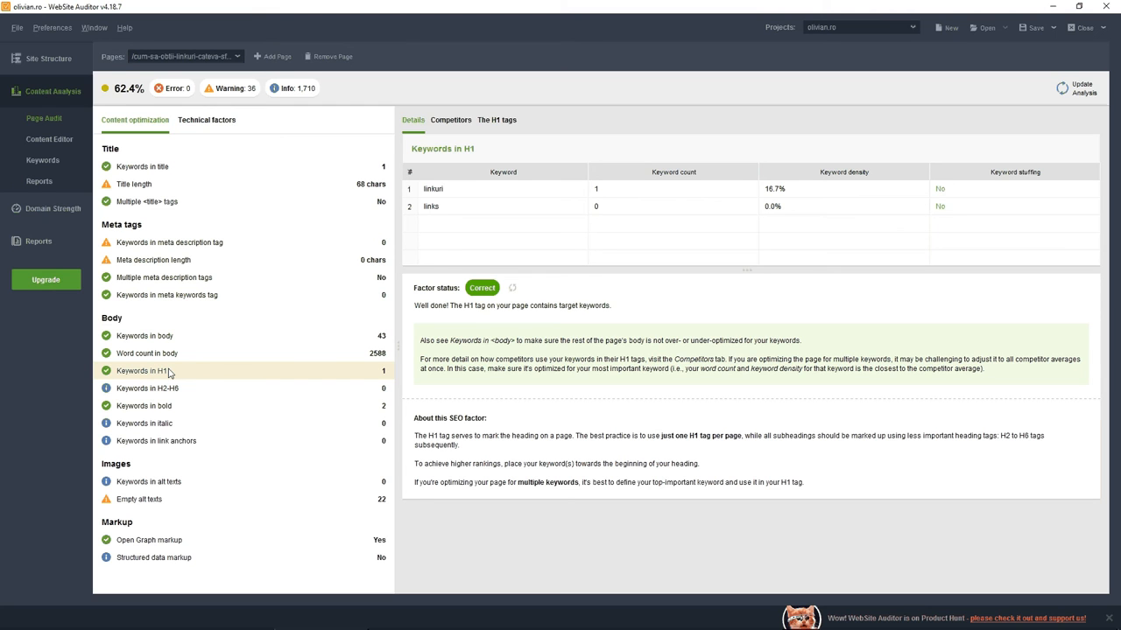
{"action": "left_click", "coordinate": [187, 390]}
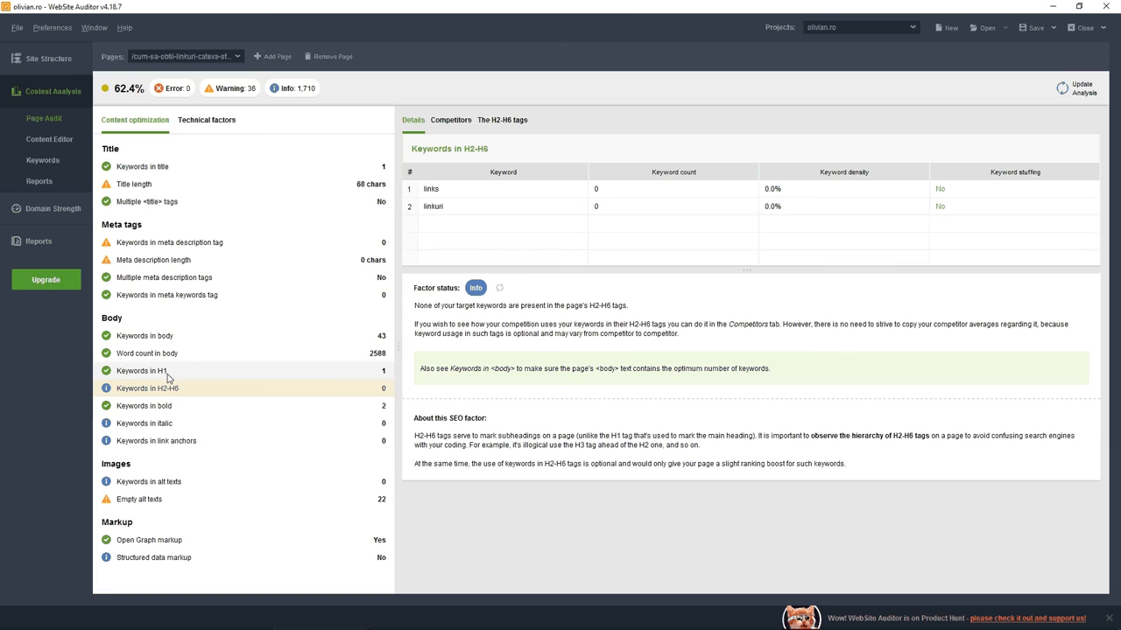
{"action": "left_click", "coordinate": [175, 407]}
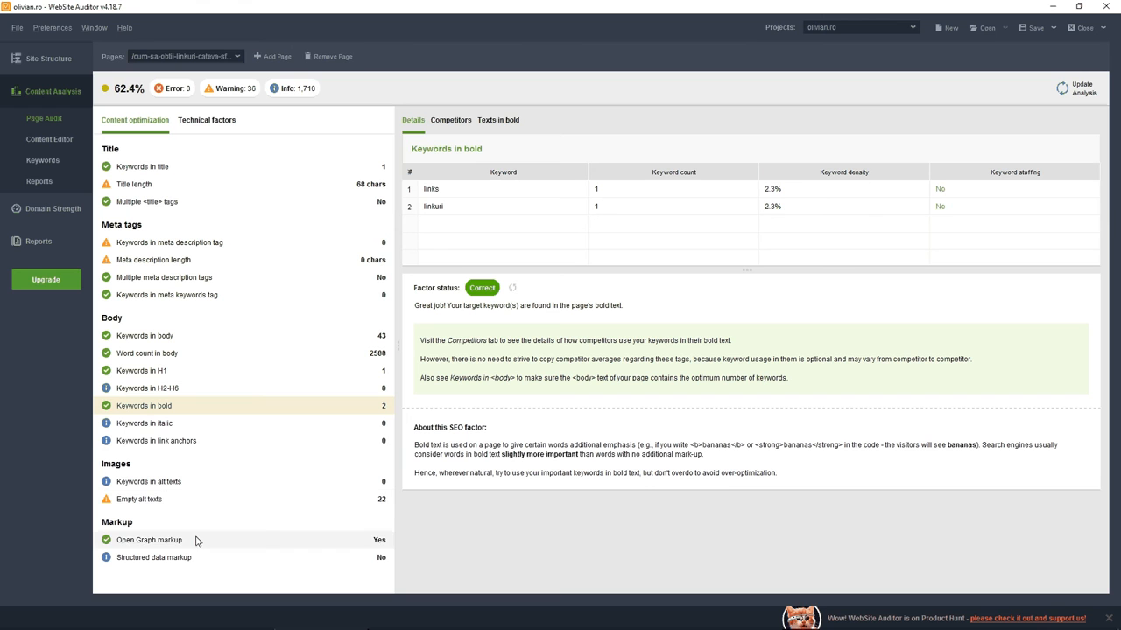
{"action": "left_click", "coordinate": [55, 143]}
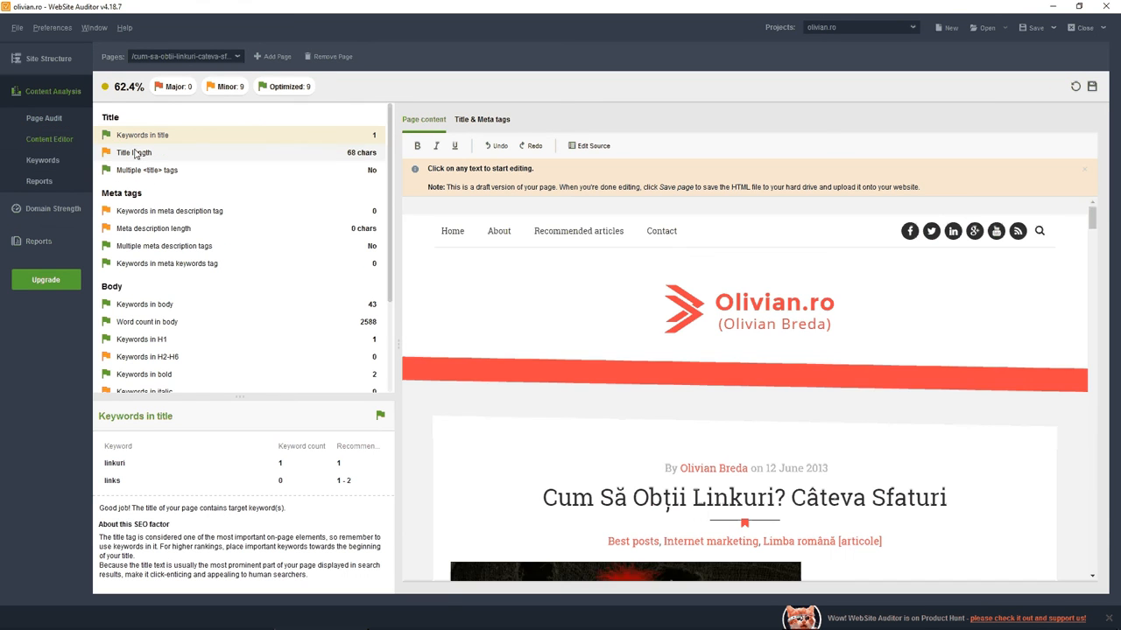
{"action": "scroll", "coordinate": [492, 282], "scroll_direction": "down", "scroll_amount": 2}
{"action": "scroll", "coordinate": [511, 295], "scroll_direction": "down", "scroll_amount": 2}
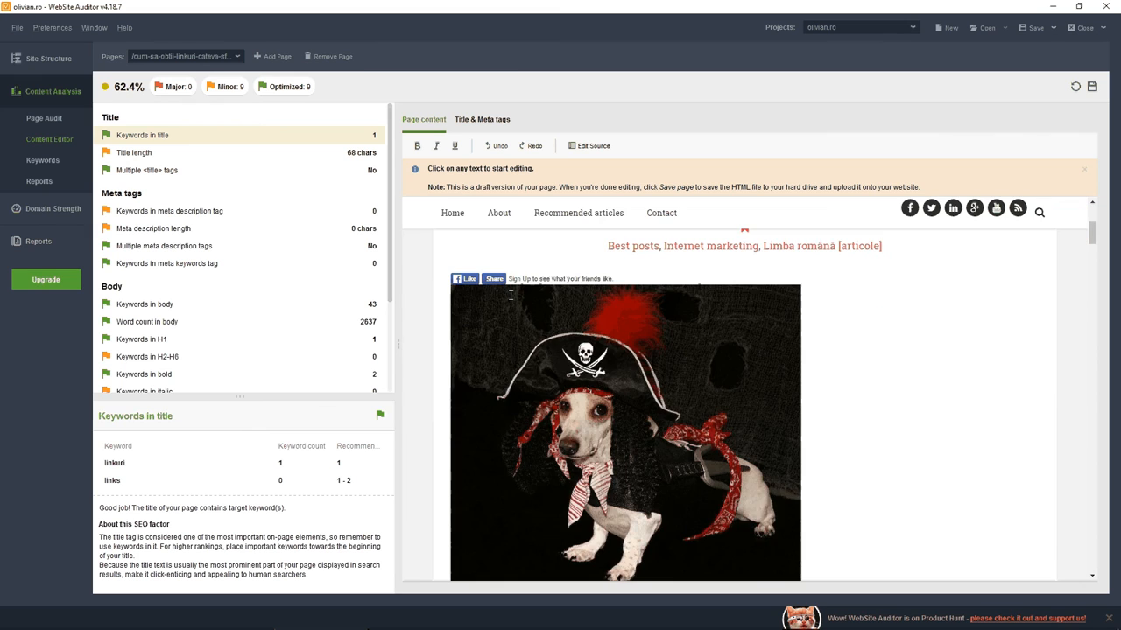
{"action": "scroll", "coordinate": [511, 295], "scroll_direction": "down", "scroll_amount": 3}
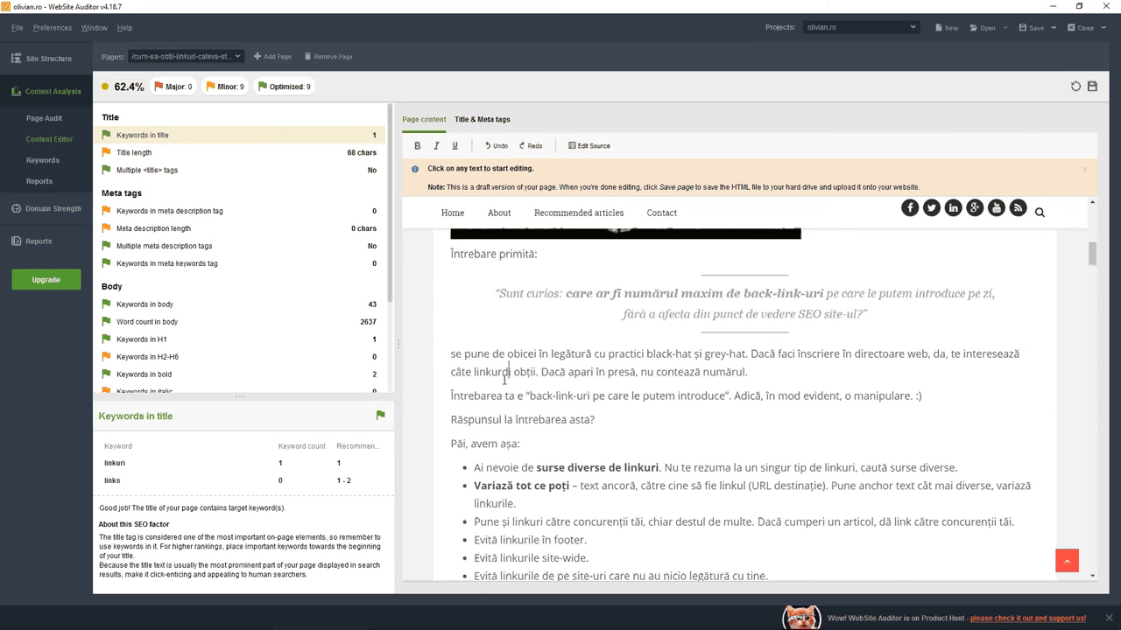
{"action": "type", "text": "dddddd"}
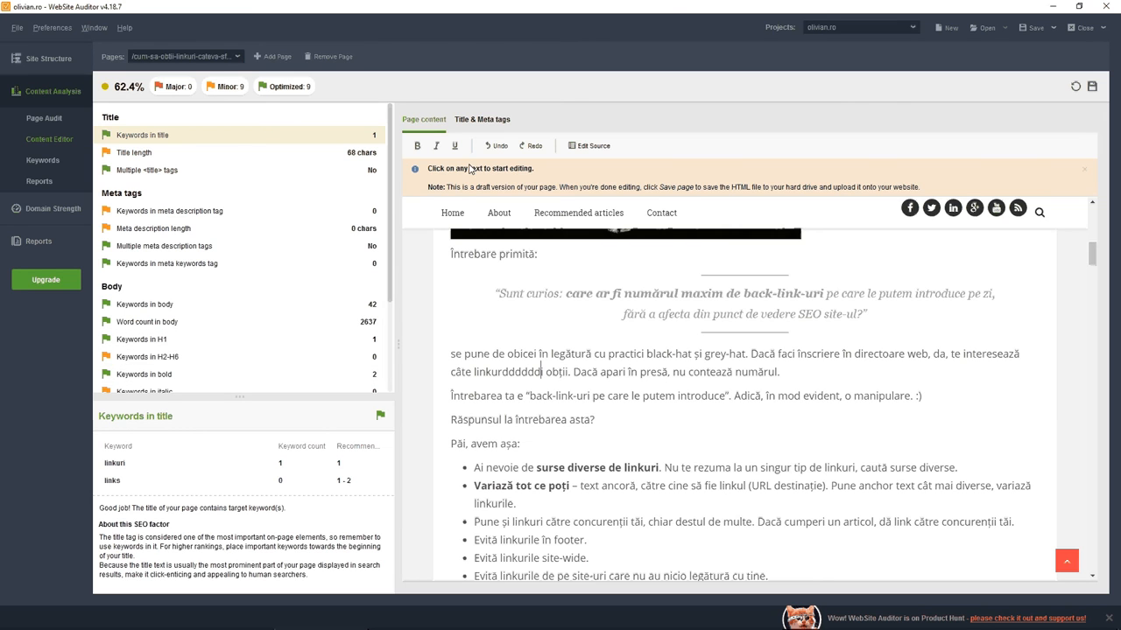
- View the page title and meta tags, select the title, and inspect the Keywords in H2-H6 factor
{"action": "left_click", "coordinate": [477, 120]}
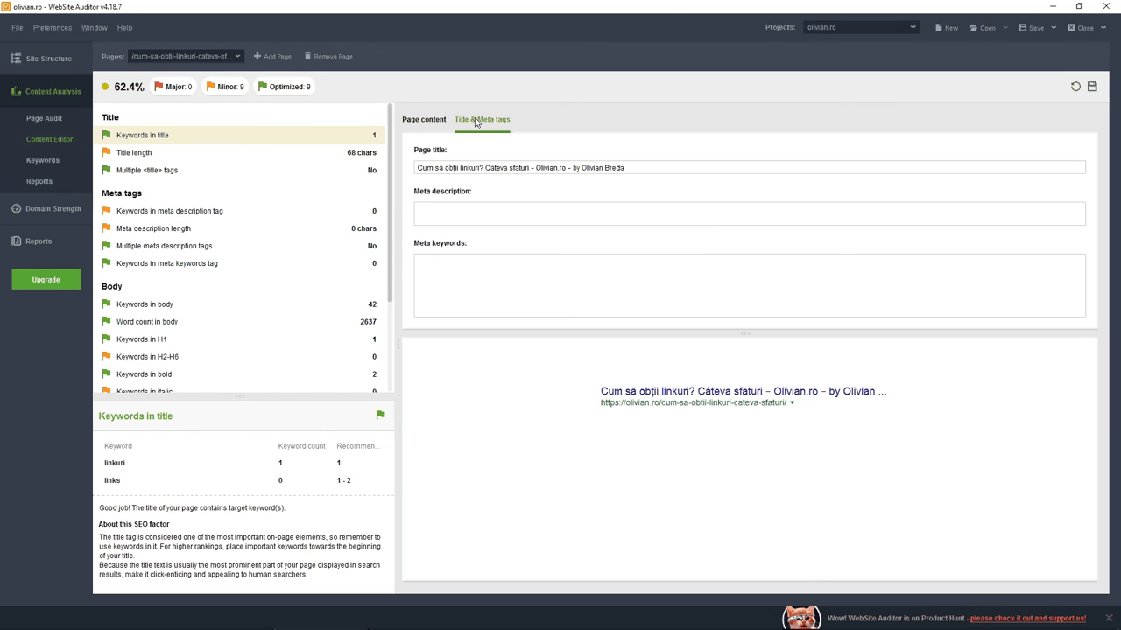
{"action": "triple_click", "coordinate": [476, 167]}
{"action": "scroll", "coordinate": [305, 268], "scroll_direction": "down", "scroll_amount": 3}
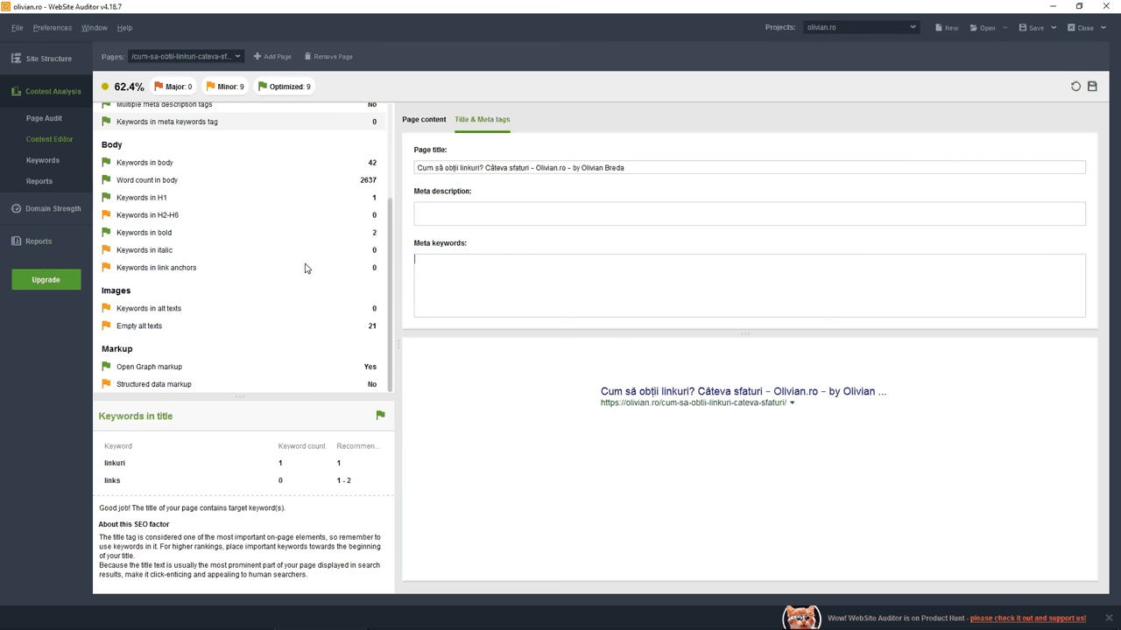
{"action": "left_click", "coordinate": [200, 232]}
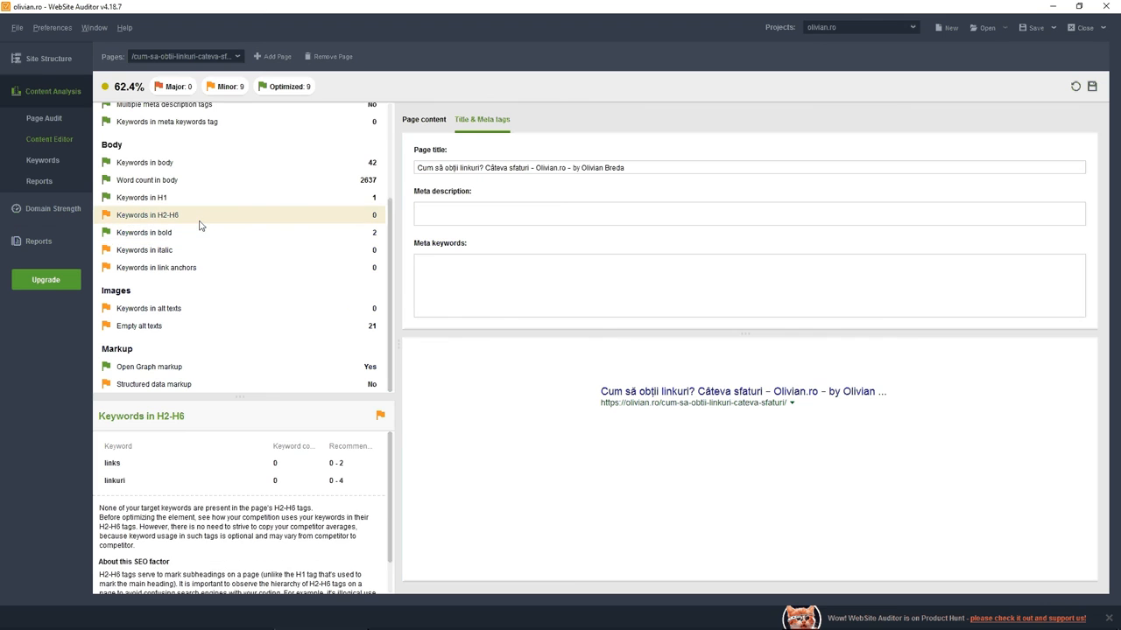
- Show the page's keyword usage table, led by olivian breda at 3.1% density
{"action": "left_click", "coordinate": [65, 160]}
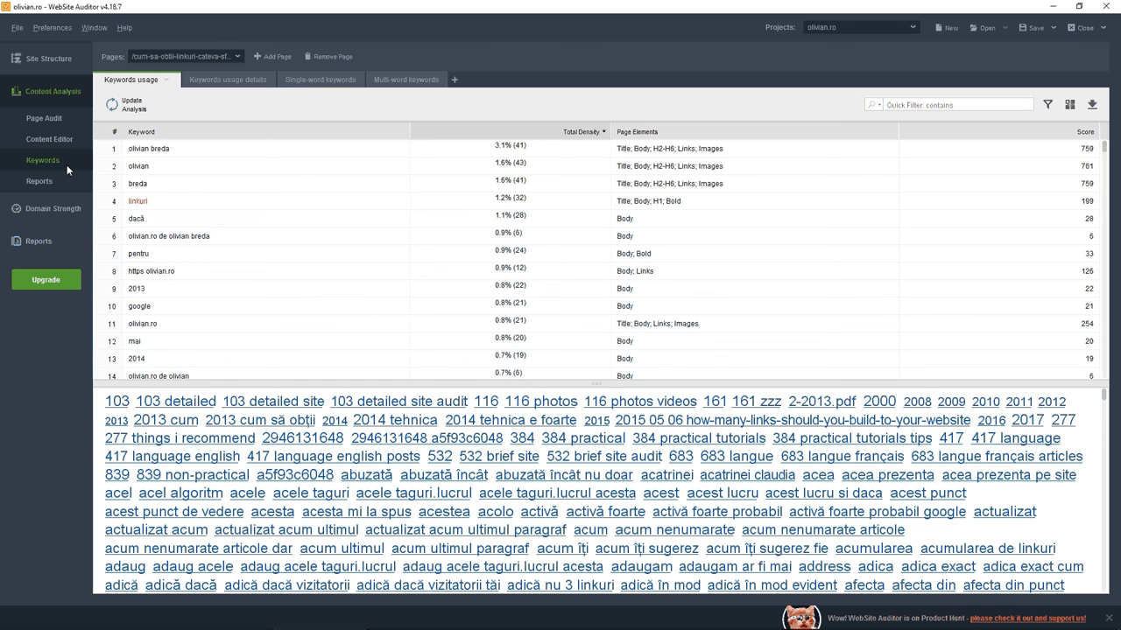
{"action": "scroll", "coordinate": [365, 265], "scroll_direction": "down", "scroll_amount": 3}
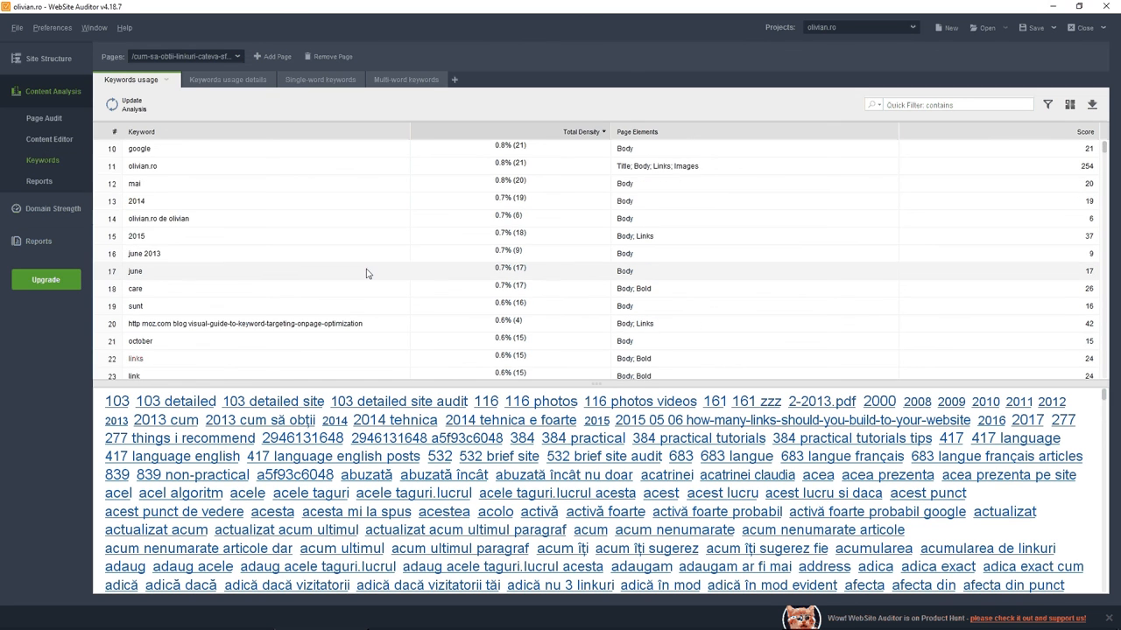
{"action": "scroll", "coordinate": [368, 267], "scroll_direction": "down", "scroll_amount": 3}
- Display the Page Audit (Details) report showing the 62.4% optimization rate
{"action": "left_click", "coordinate": [79, 187]}
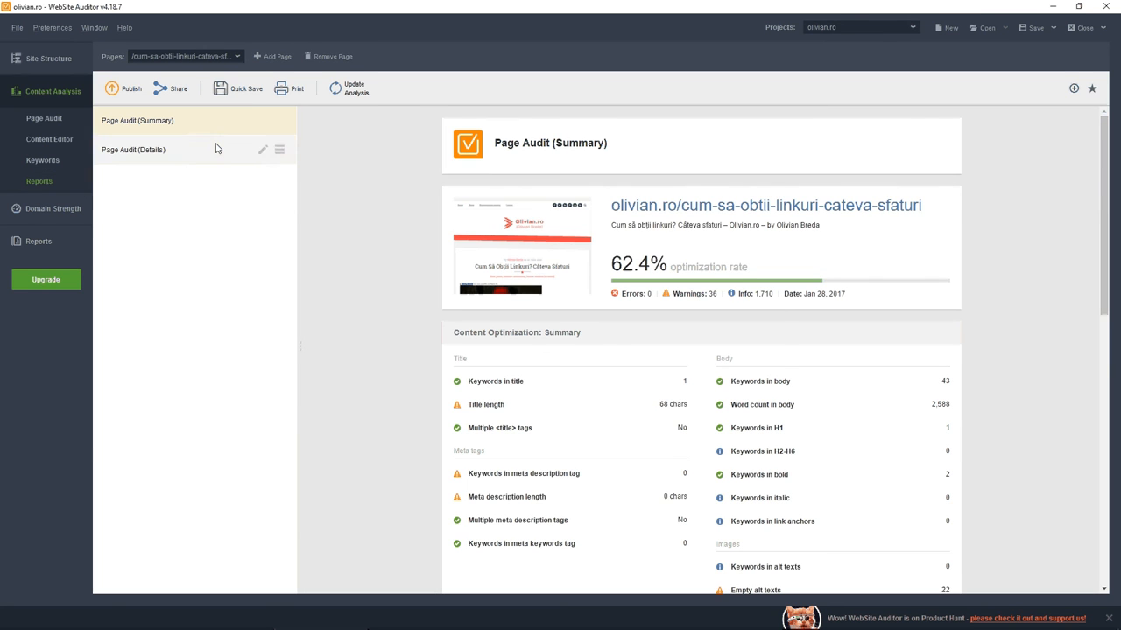
{"action": "left_click", "coordinate": [216, 149]}
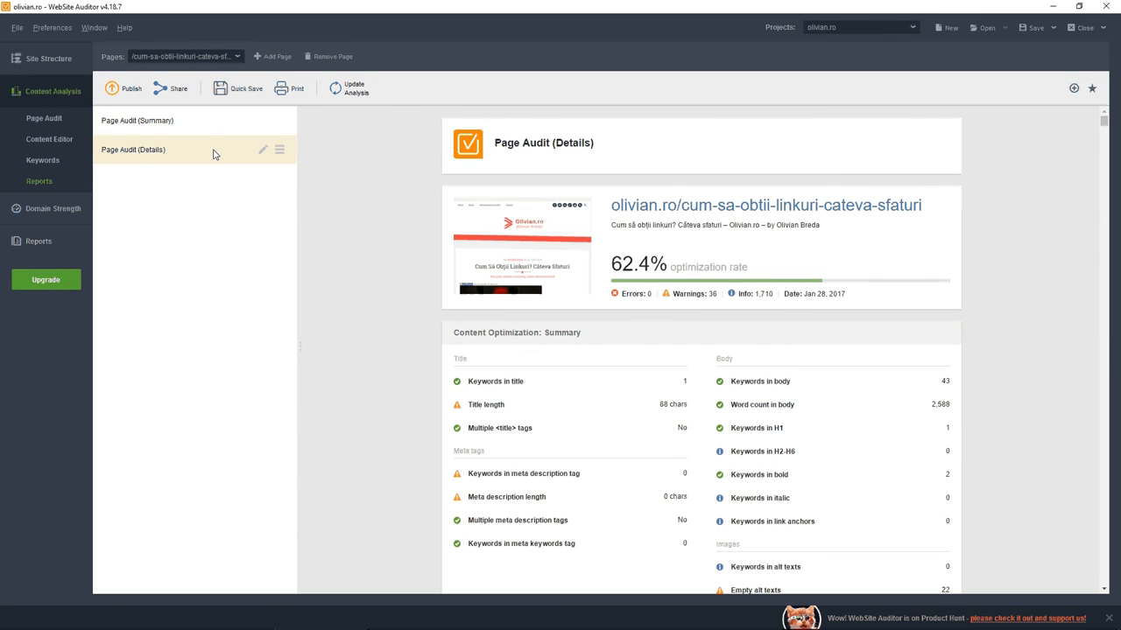
{"action": "scroll", "coordinate": [426, 246], "scroll_direction": "down", "scroll_amount": 2}
{"action": "scroll", "coordinate": [508, 201], "scroll_direction": "down", "scroll_amount": 1}
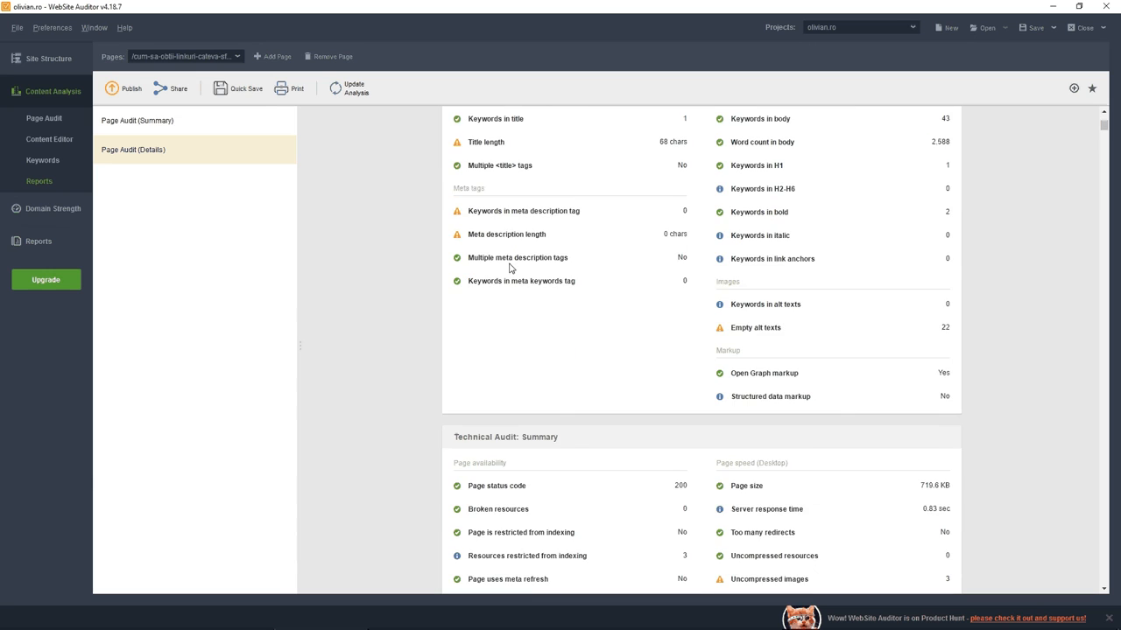
{"action": "scroll", "coordinate": [511, 263], "scroll_direction": "down", "scroll_amount": 2}
{"action": "scroll", "coordinate": [514, 261], "scroll_direction": "down", "scroll_amount": 3}
{"action": "scroll", "coordinate": [514, 261], "scroll_direction": "down", "scroll_amount": 2}
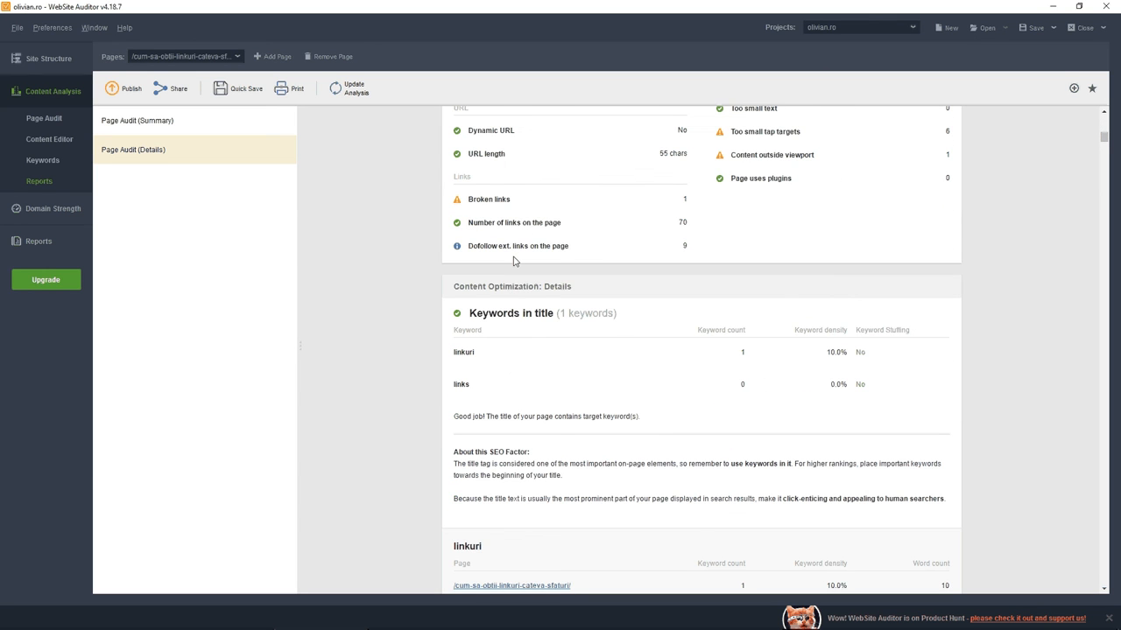
{"action": "scroll", "coordinate": [514, 261], "scroll_direction": "up", "scroll_amount": 1}
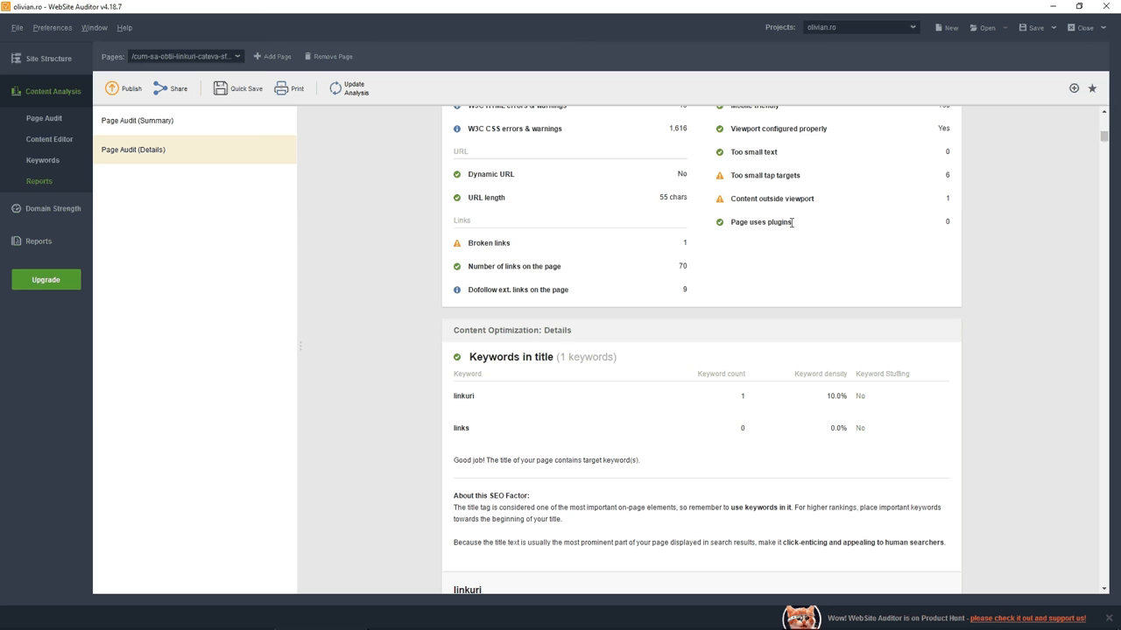
{"action": "scroll", "coordinate": [767, 249], "scroll_direction": "up", "scroll_amount": 1}
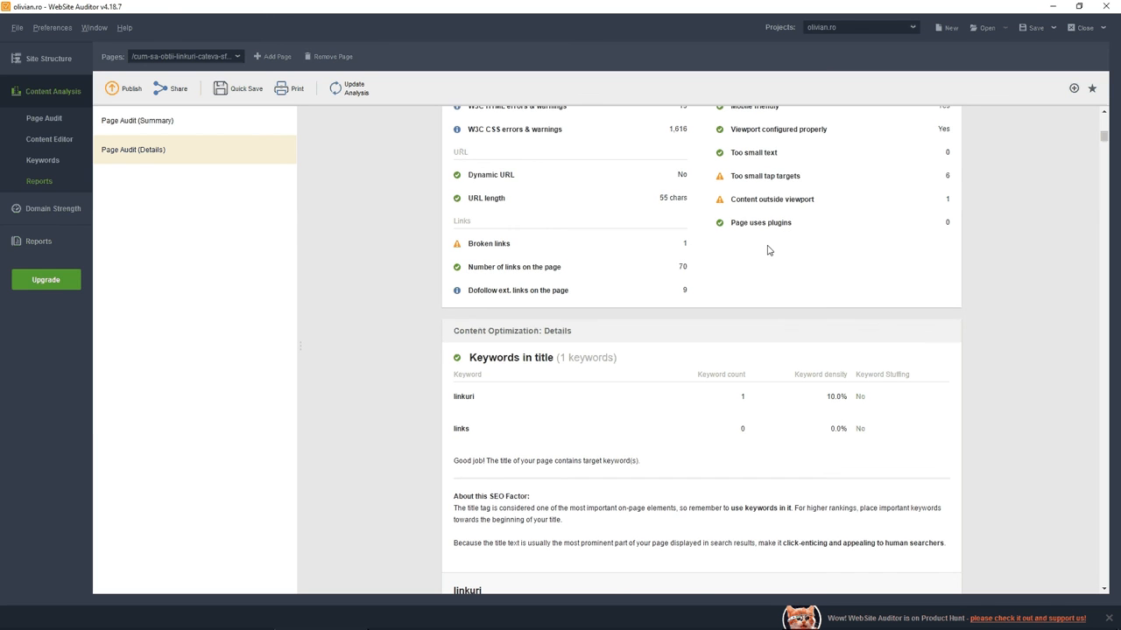
{"action": "scroll", "coordinate": [767, 250], "scroll_direction": "up", "scroll_amount": 1}
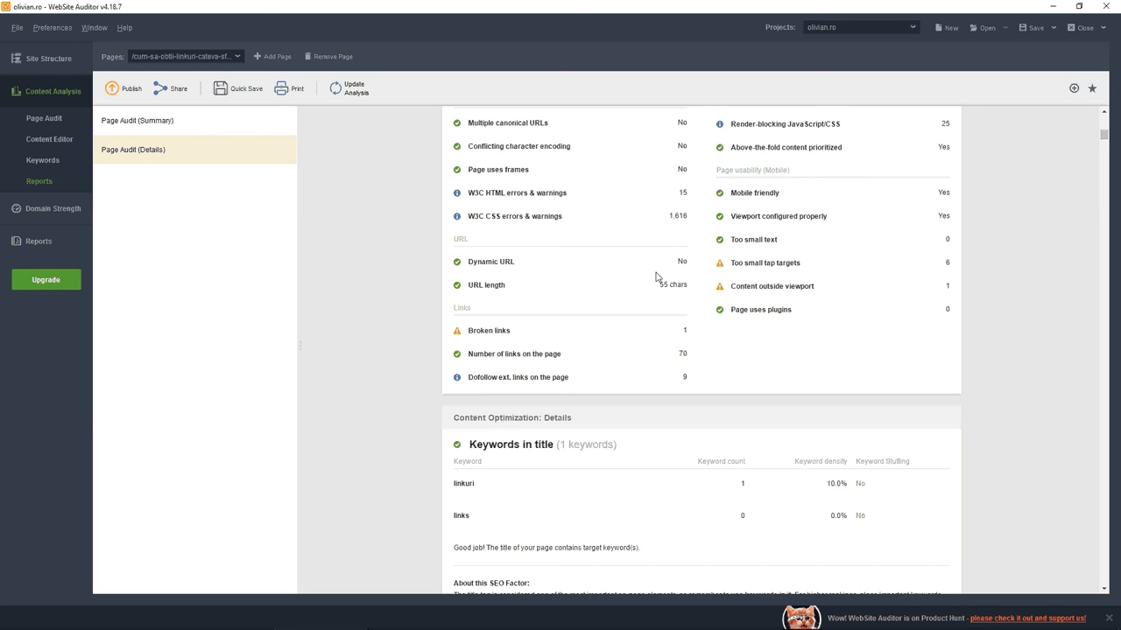
{"action": "scroll", "coordinate": [681, 285], "scroll_direction": "up", "scroll_amount": 2}
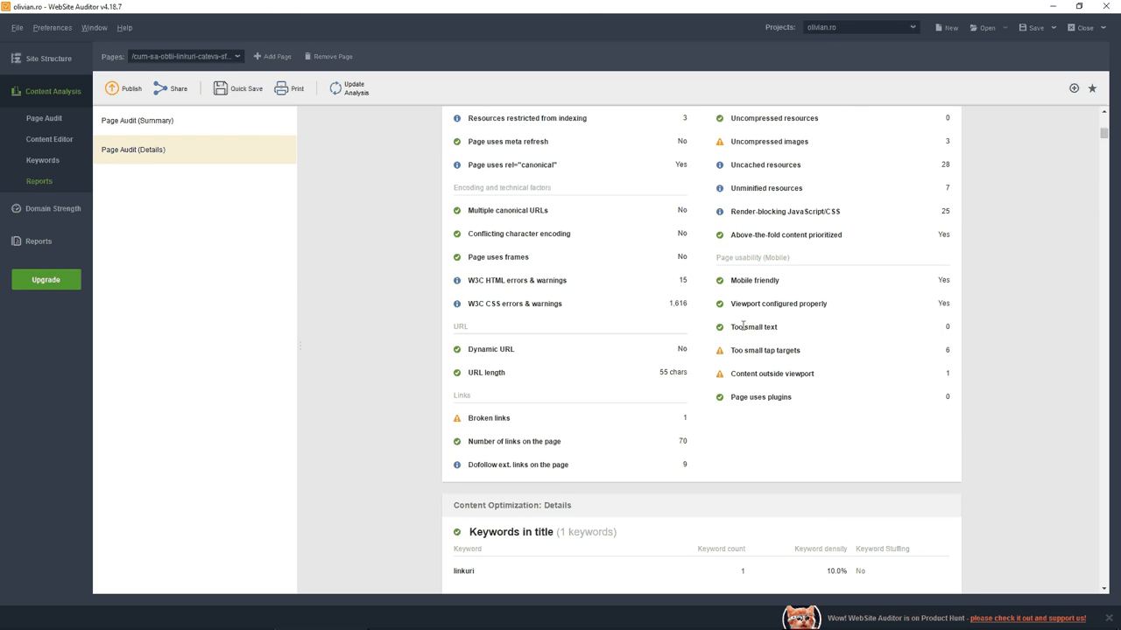
{"action": "scroll", "coordinate": [784, 297], "scroll_direction": "up", "scroll_amount": 1}
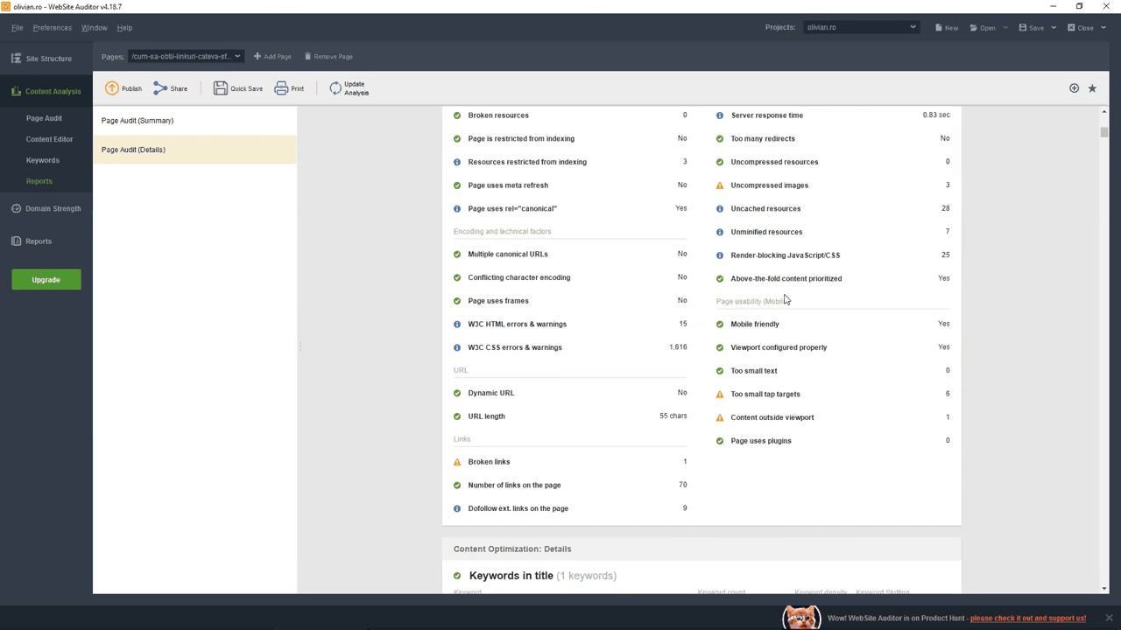
{"action": "scroll", "coordinate": [783, 296], "scroll_direction": "up", "scroll_amount": 1}
{"action": "scroll", "coordinate": [565, 315], "scroll_direction": "up", "scroll_amount": 1}
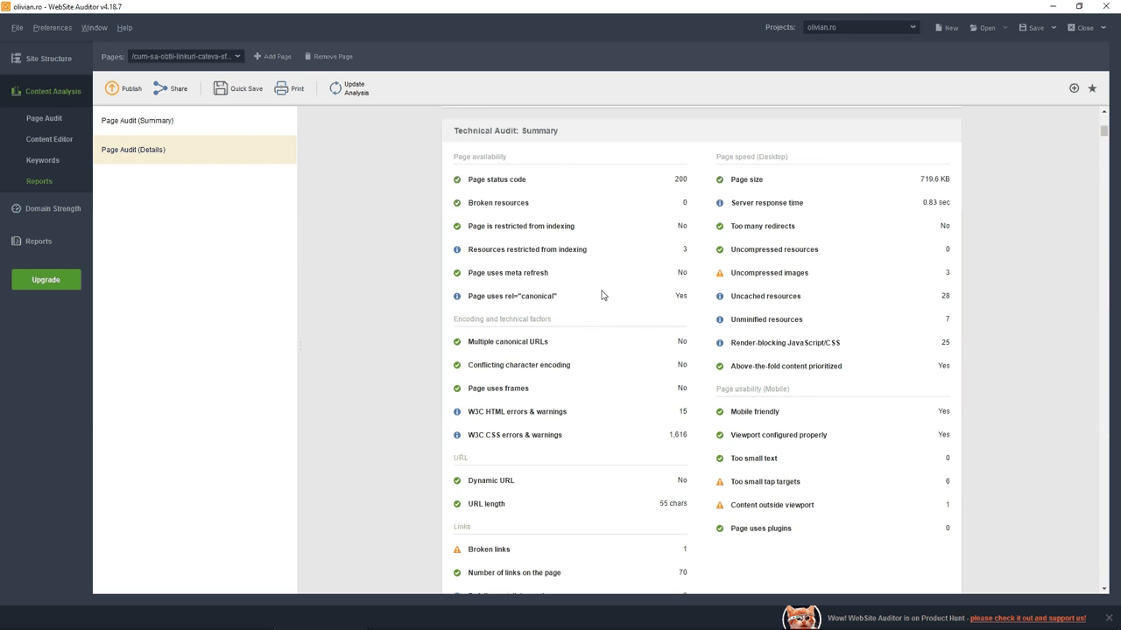
{"action": "scroll", "coordinate": [601, 295], "scroll_direction": "up", "scroll_amount": 4}
{"action": "scroll", "coordinate": [601, 295], "scroll_direction": "up", "scroll_amount": 2}
{"action": "scroll", "coordinate": [602, 296], "scroll_direction": "up", "scroll_amount": 2}
{"action": "scroll", "coordinate": [602, 296], "scroll_direction": "up", "scroll_amount": 1}
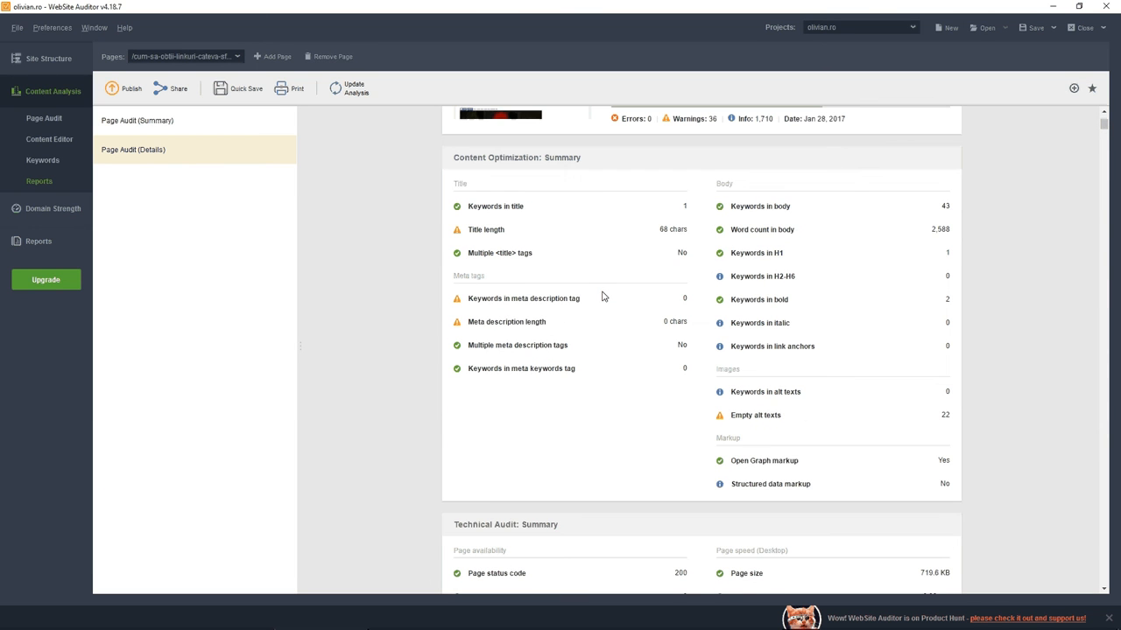
{"action": "scroll", "coordinate": [627, 301], "scroll_direction": "down", "scroll_amount": 2}
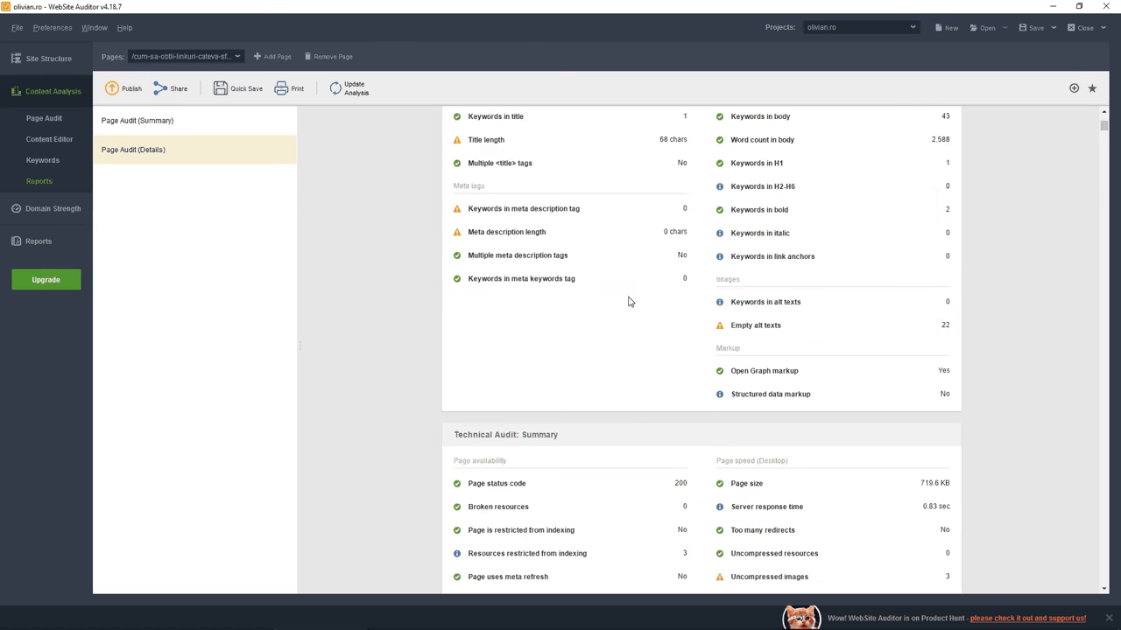
{"action": "scroll", "coordinate": [627, 301], "scroll_direction": "down", "scroll_amount": 4}
{"action": "scroll", "coordinate": [628, 301], "scroll_direction": "down", "scroll_amount": 1}
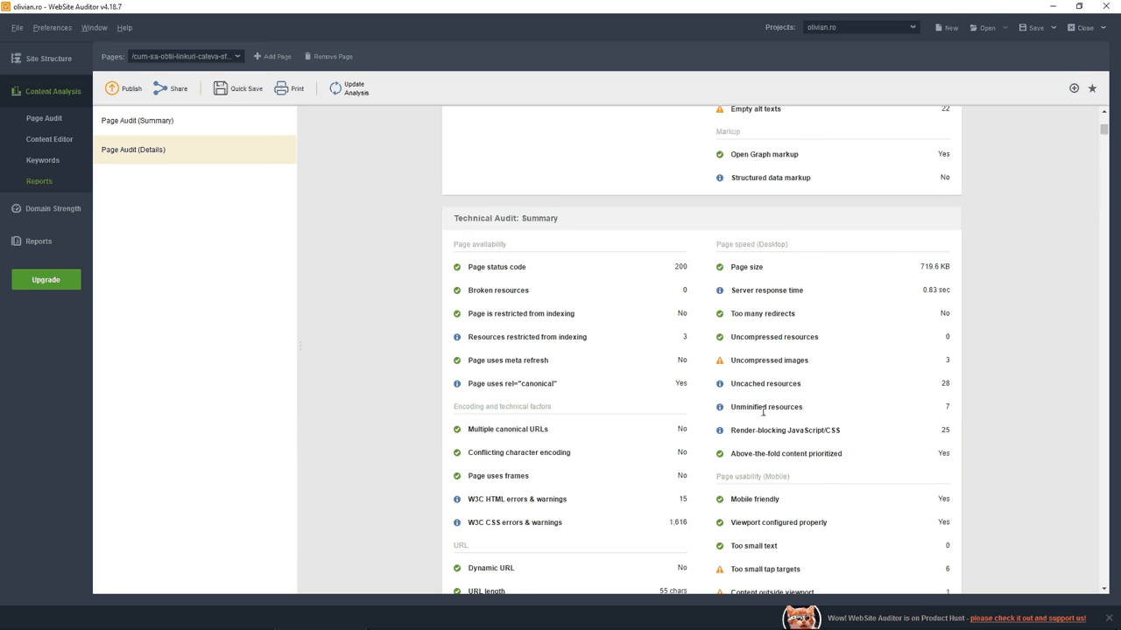
{"action": "scroll", "coordinate": [762, 412], "scroll_direction": "down", "scroll_amount": 1}
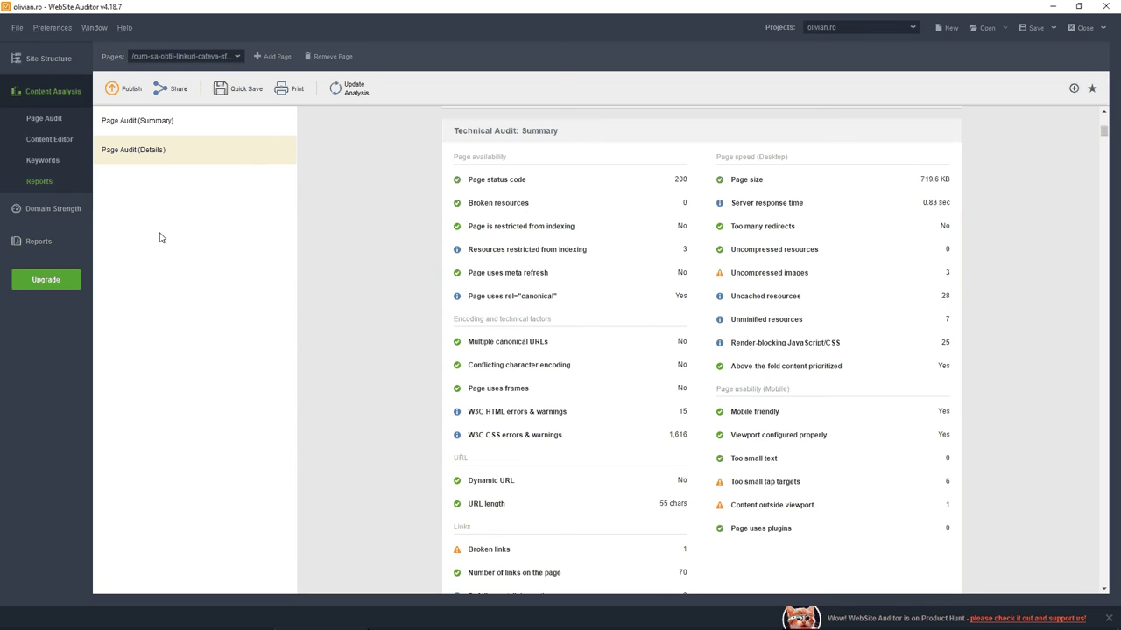
- Display the Domain Strength overview for olivian.ro with all factors not yet checked
{"action": "left_click", "coordinate": [51, 210]}
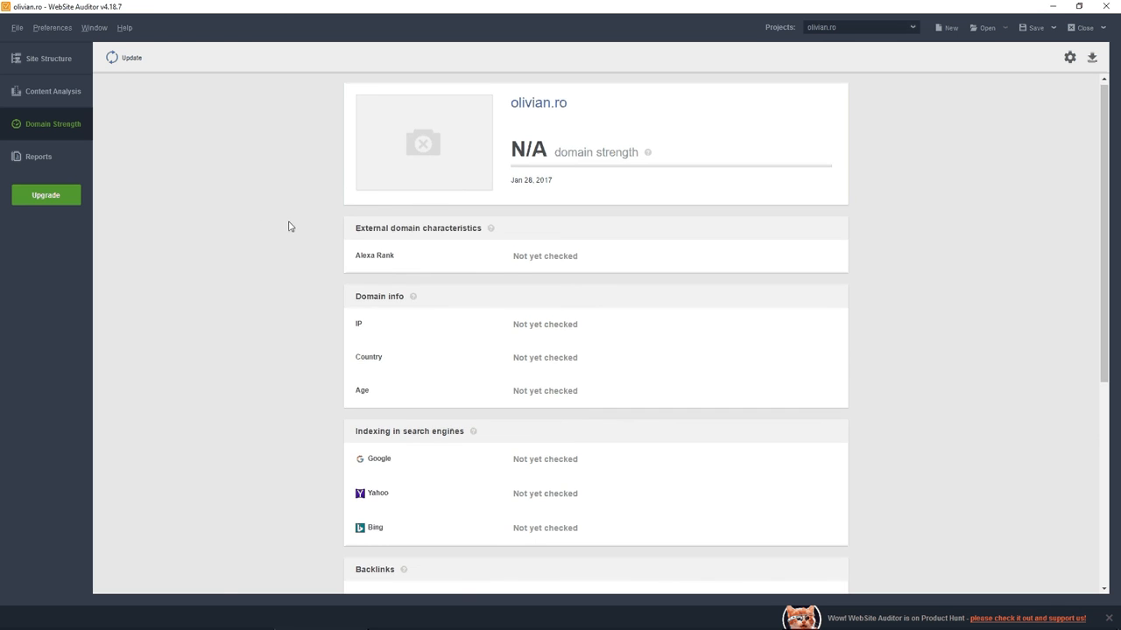
{"action": "scroll", "coordinate": [291, 227], "scroll_direction": "down", "scroll_amount": 1}
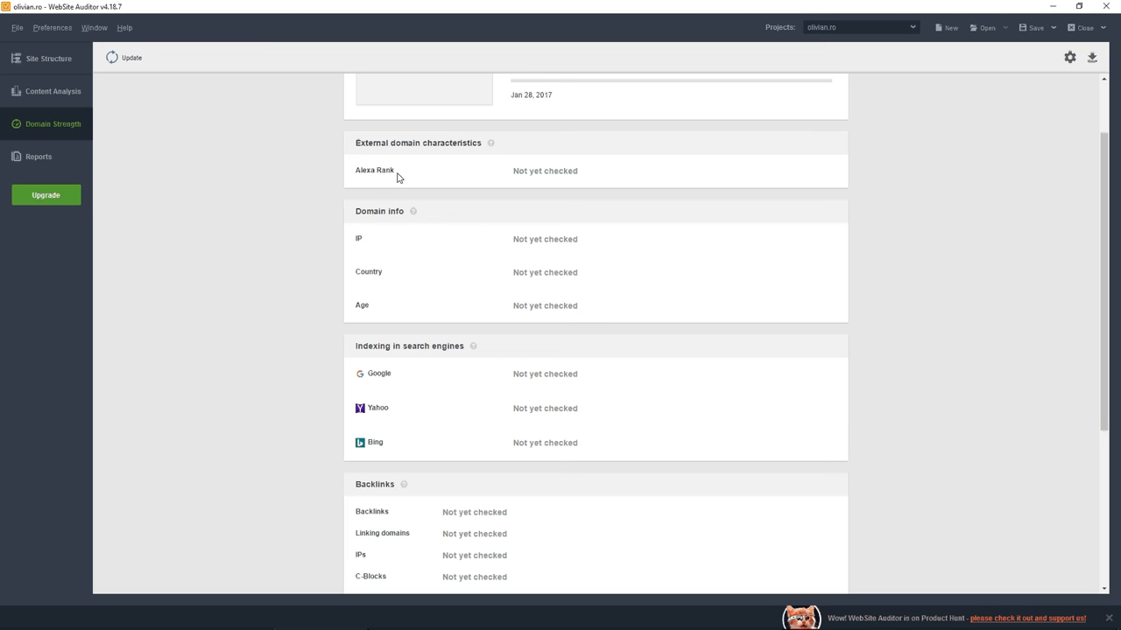
{"action": "scroll", "coordinate": [405, 273], "scroll_direction": "down", "scroll_amount": 1}
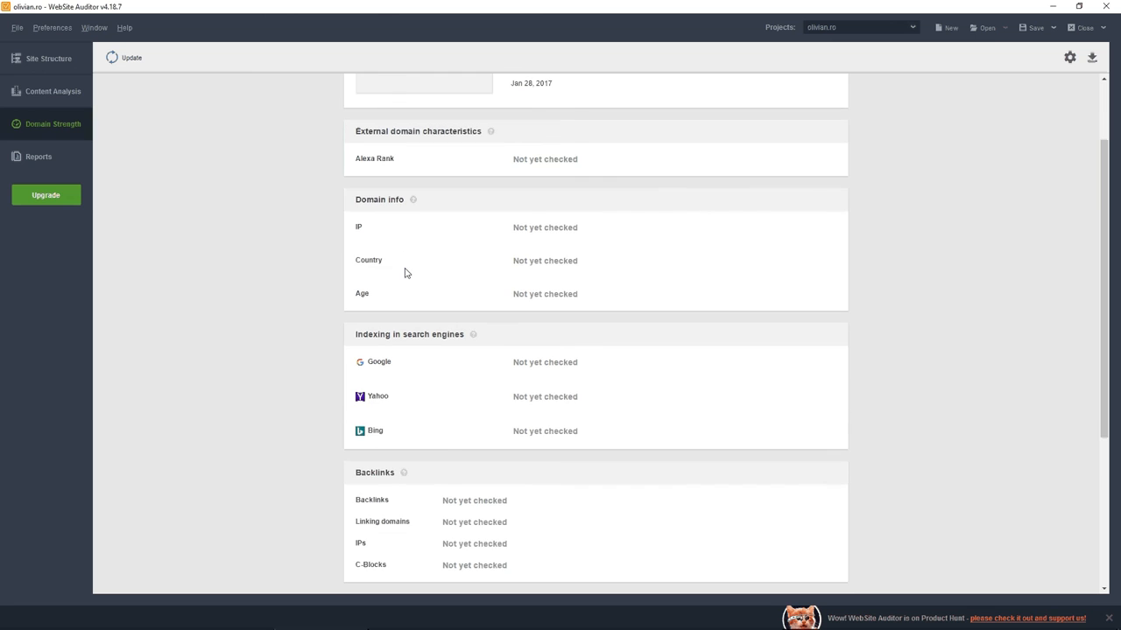
{"action": "scroll", "coordinate": [406, 273], "scroll_direction": "down", "scroll_amount": 2}
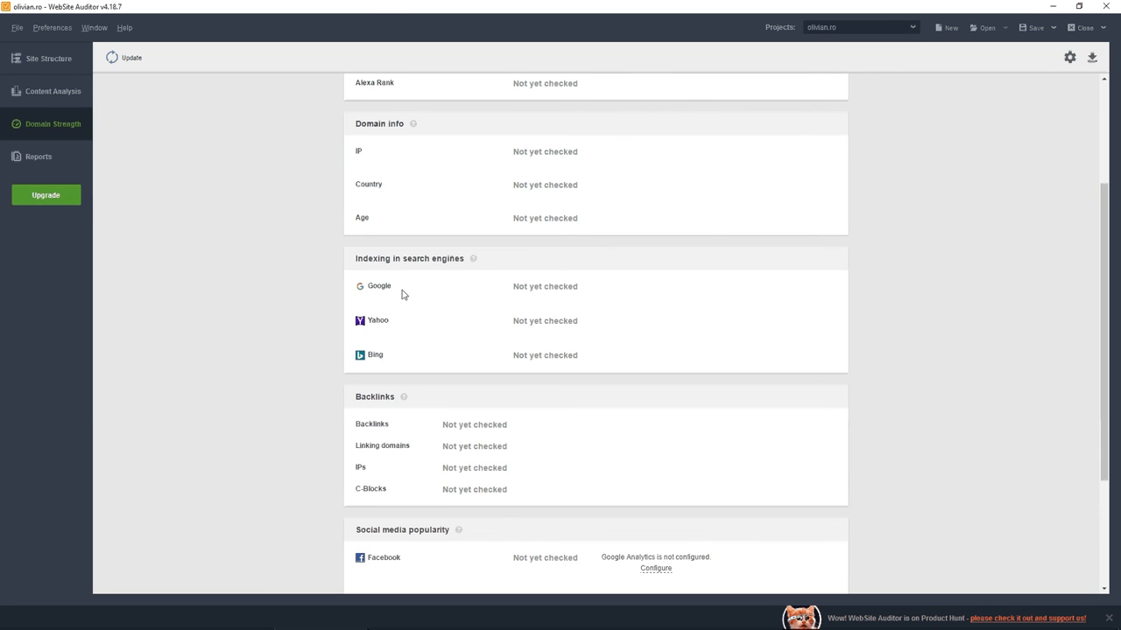
{"action": "scroll", "coordinate": [402, 295], "scroll_direction": "down", "scroll_amount": 4}
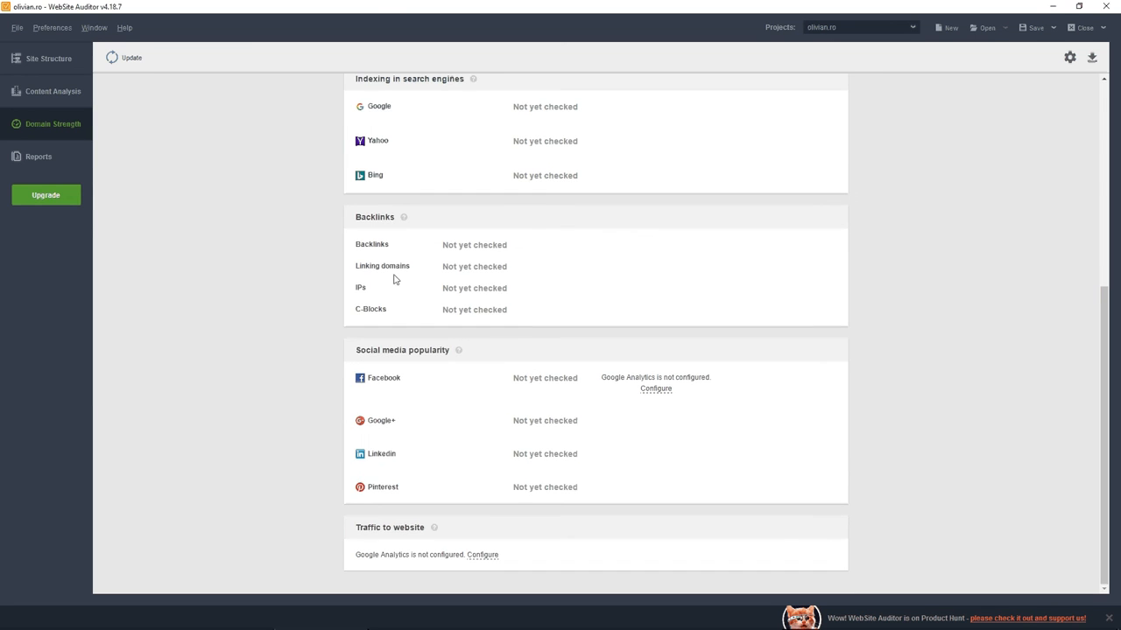
- Review Site Audit summary and details reports, dismiss the Share upgrade prompt, and load the Domain strength report
{"action": "left_click", "coordinate": [38, 157]}
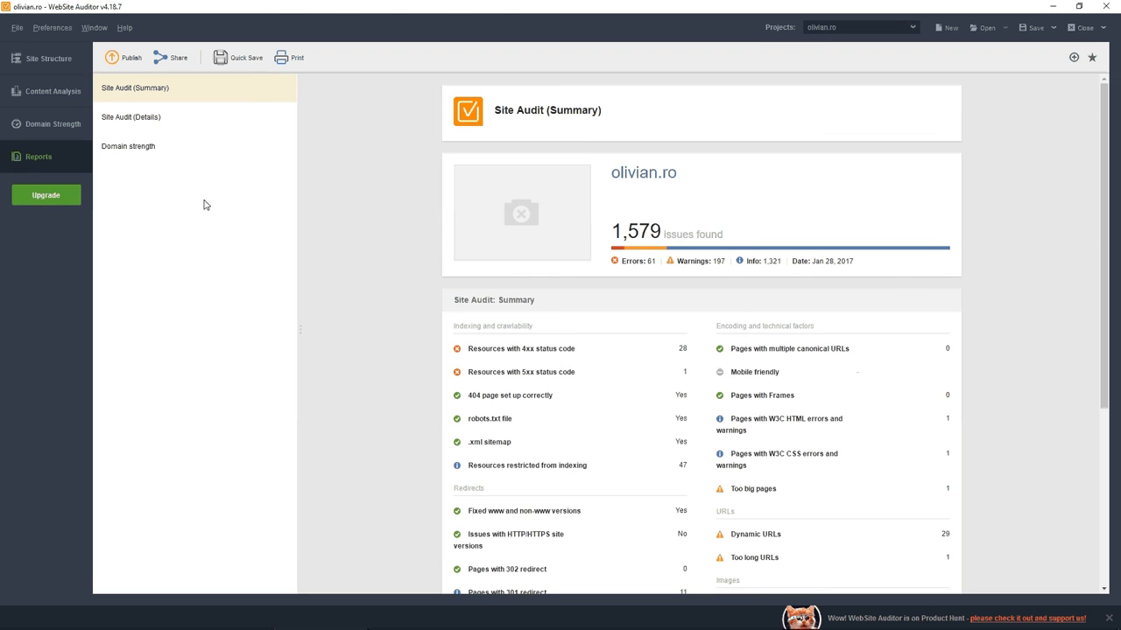
{"action": "scroll", "coordinate": [374, 249], "scroll_direction": "down", "scroll_amount": 4}
{"action": "scroll", "coordinate": [374, 249], "scroll_direction": "down", "scroll_amount": 3}
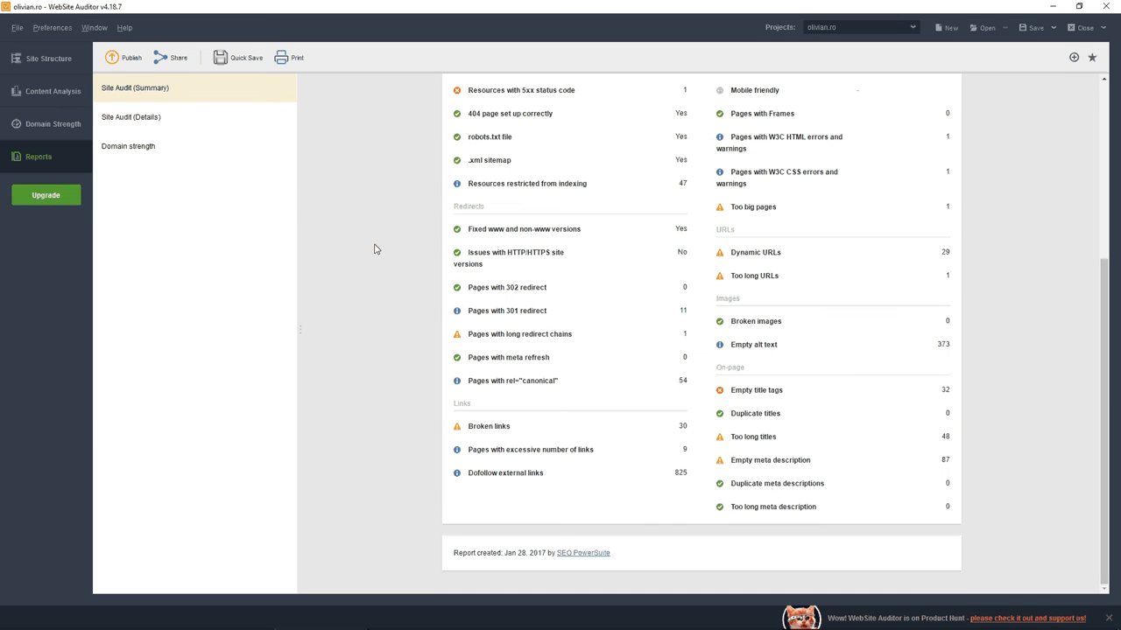
{"action": "left_click", "coordinate": [203, 130]}
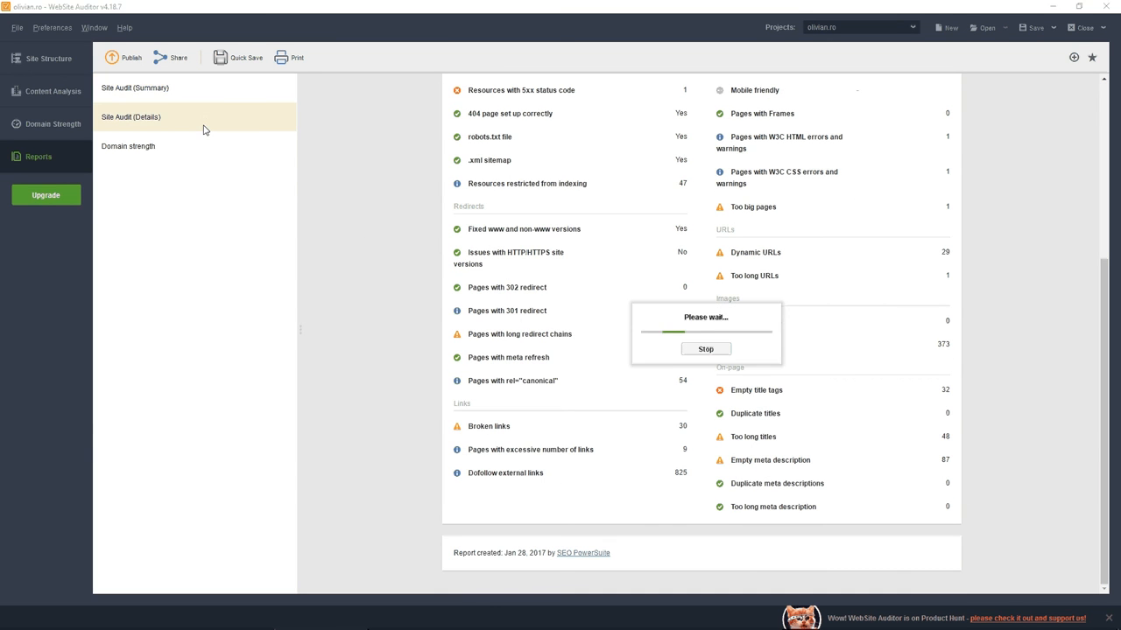
{"action": "scroll", "coordinate": [367, 182], "scroll_direction": "down", "scroll_amount": 1}
{"action": "scroll", "coordinate": [369, 185], "scroll_direction": "down", "scroll_amount": 2}
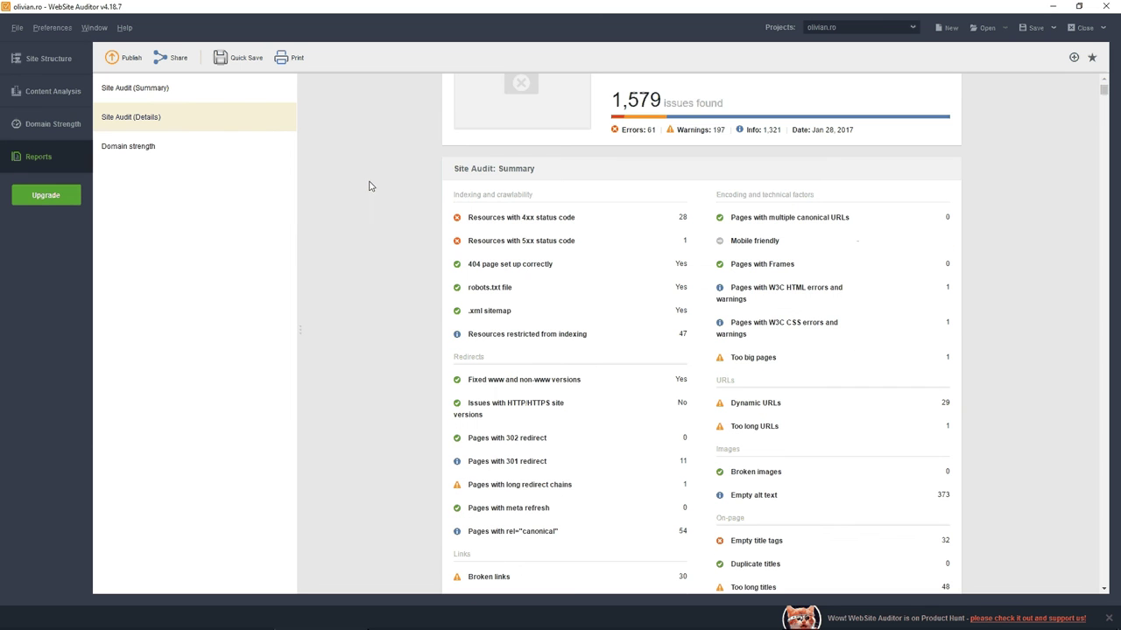
{"action": "left_click", "coordinate": [177, 58]}
{"action": "left_click", "coordinate": [732, 182]}
{"action": "scroll", "coordinate": [671, 233], "scroll_direction": "down", "scroll_amount": 5}
{"action": "scroll", "coordinate": [666, 232], "scroll_direction": "down", "scroll_amount": 4}
{"action": "scroll", "coordinate": [658, 230], "scroll_direction": "down", "scroll_amount": 3}
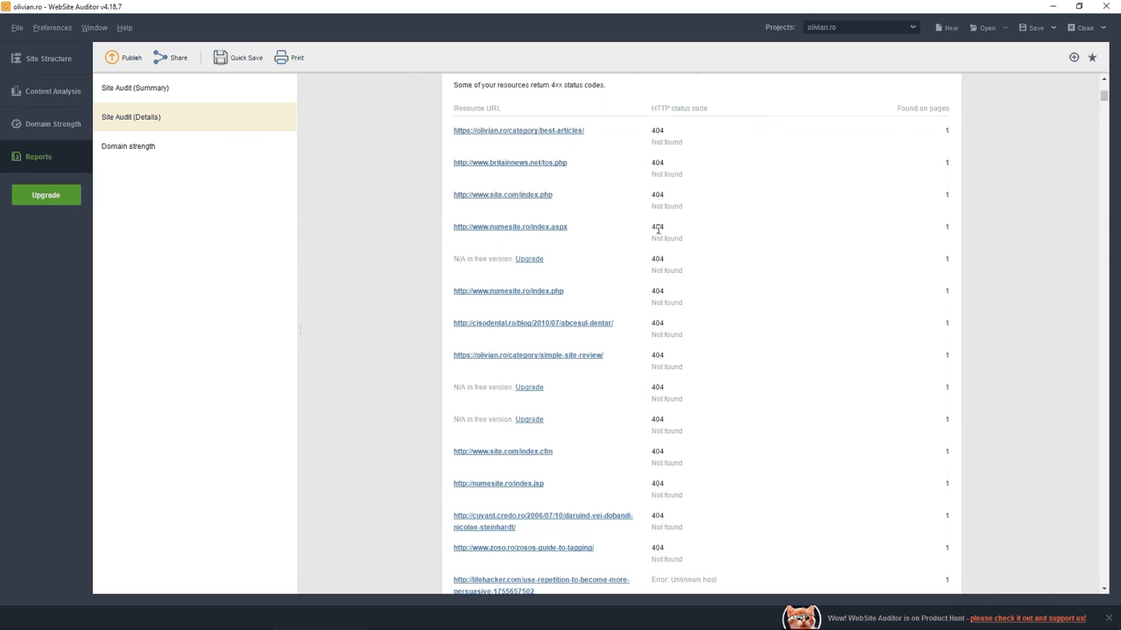
{"action": "scroll", "coordinate": [657, 230], "scroll_direction": "down", "scroll_amount": 3}
{"action": "scroll", "coordinate": [657, 230], "scroll_direction": "down", "scroll_amount": 3}
{"action": "left_click", "coordinate": [249, 144]}
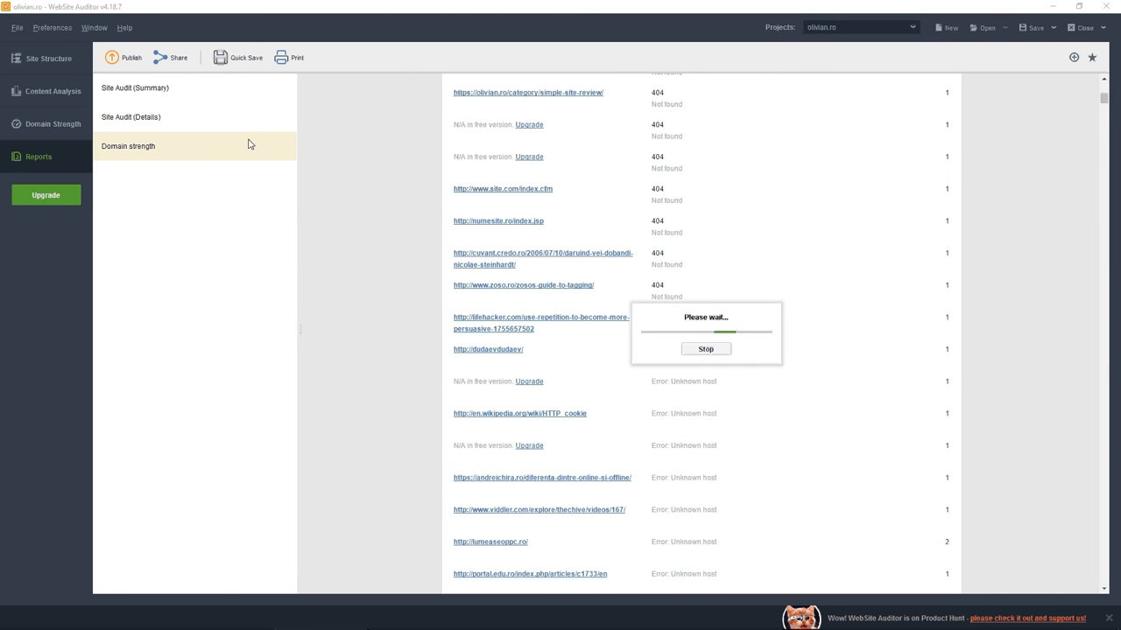